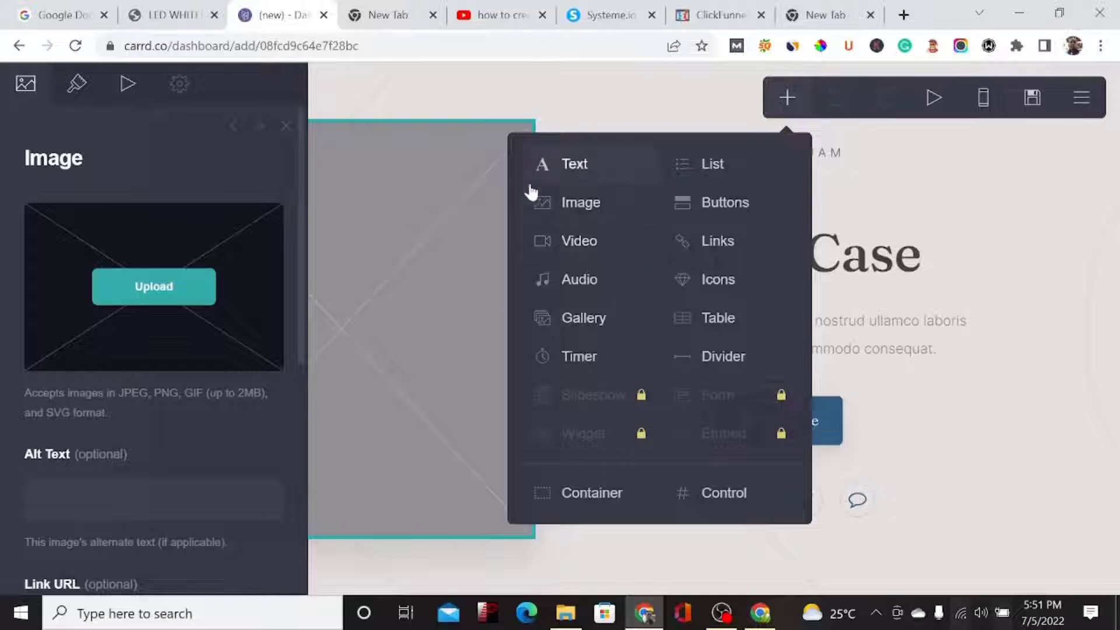
Switch to the teethwhitener.carrd.co page and save its teeth whitening photo to Downloads as a JPG named image01
left_click(188, 22)
right_click(266, 304)
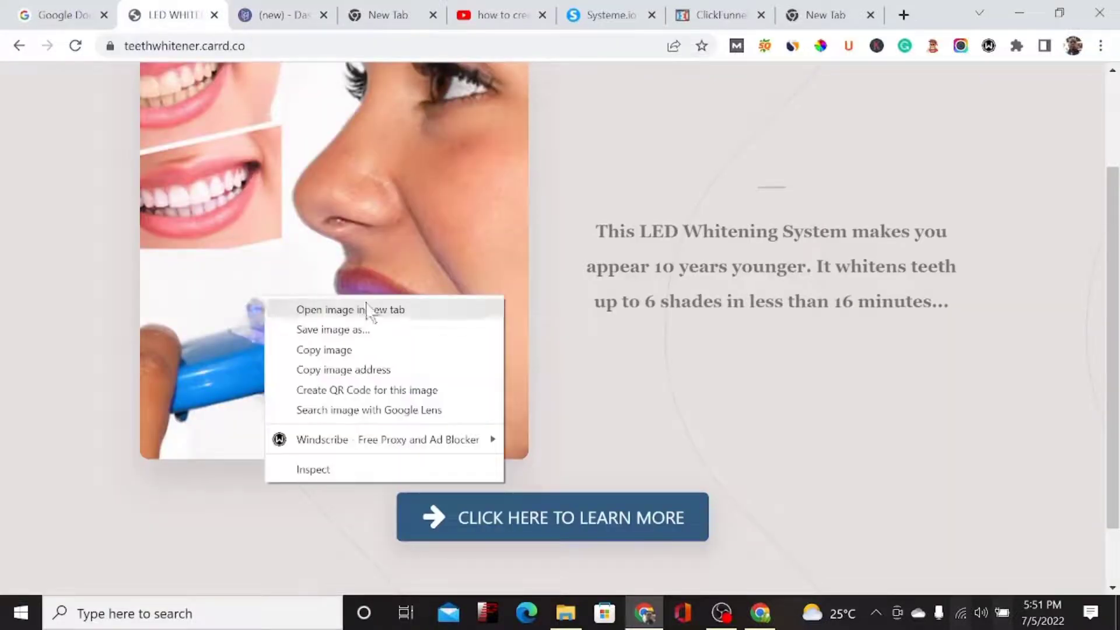
left_click(353, 330)
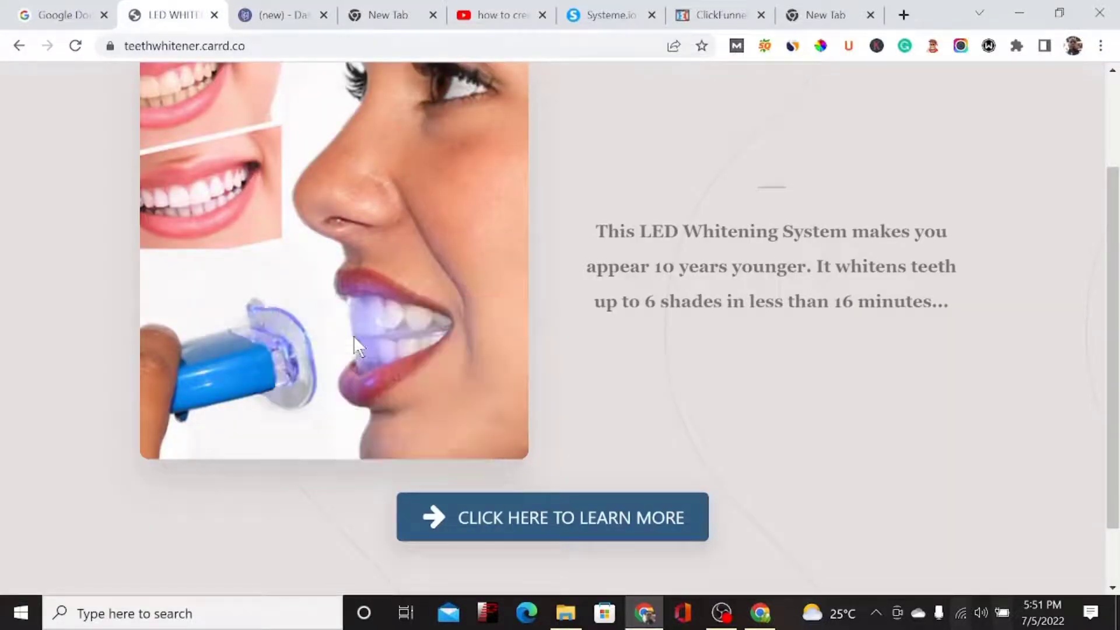
left_click(397, 385)
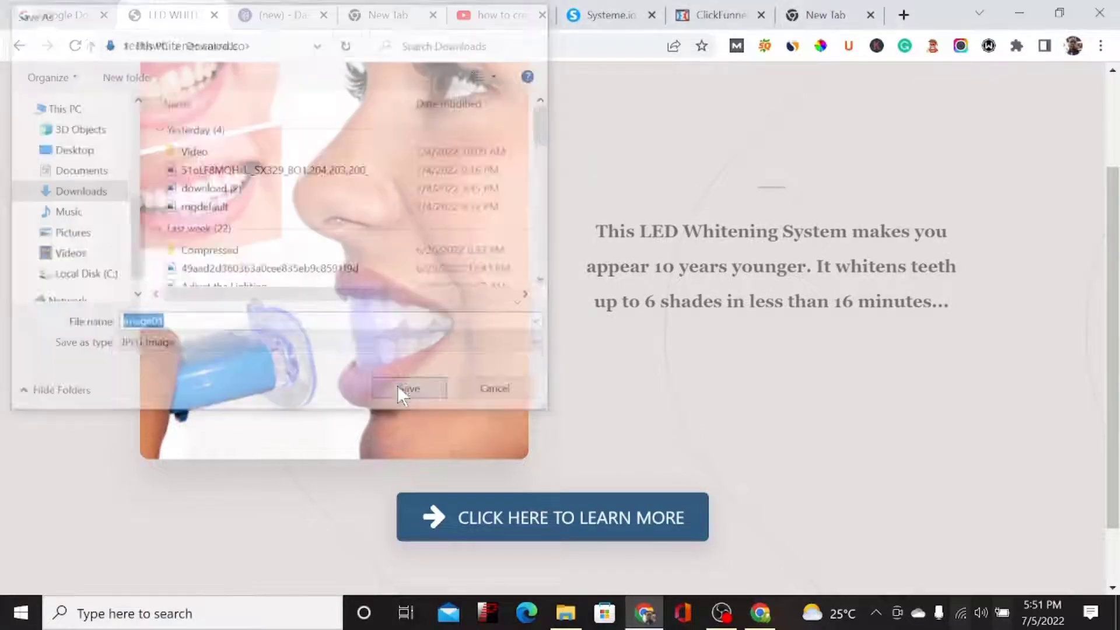
Return to the Carrd editor and upload the downloaded image01.jpg into the page's empty image element
left_click(286, 13)
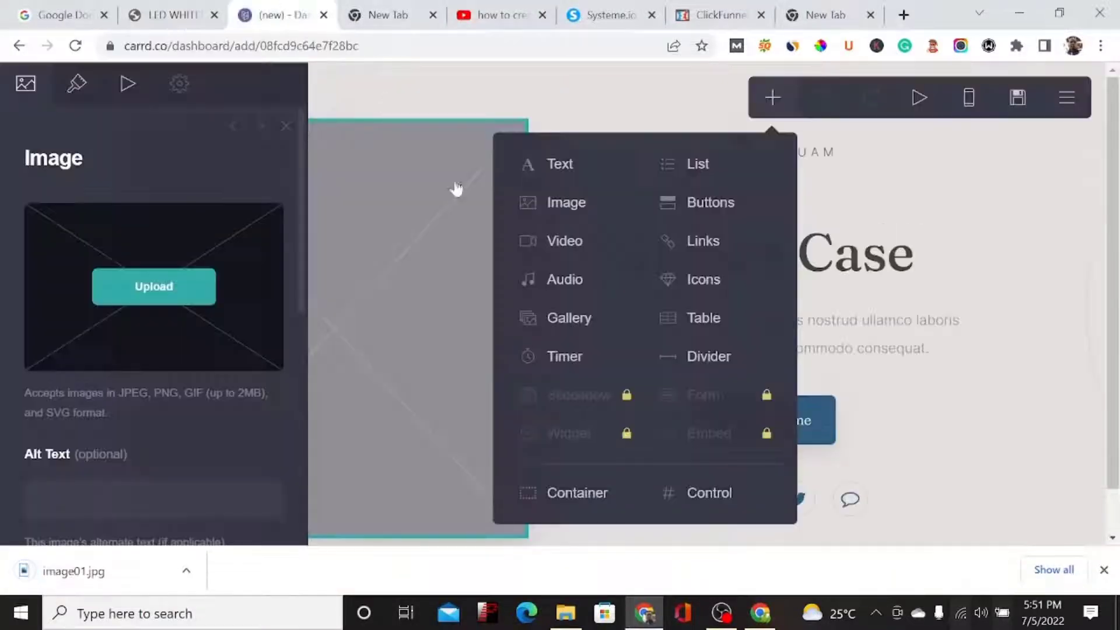
left_click(389, 315)
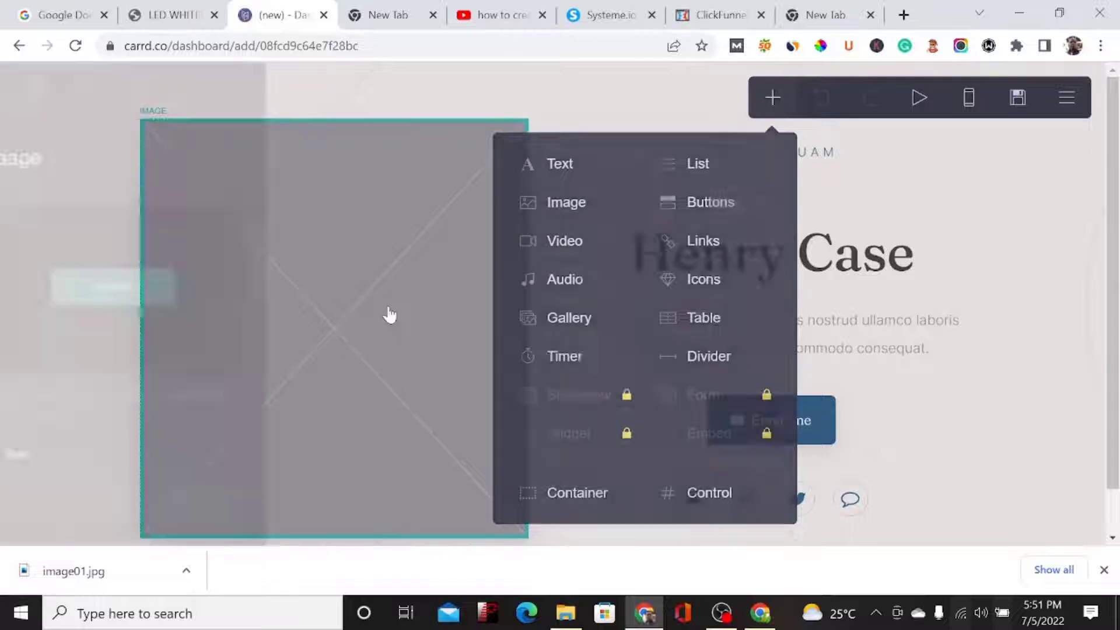
left_click_drag(77, 577, 127, 321)
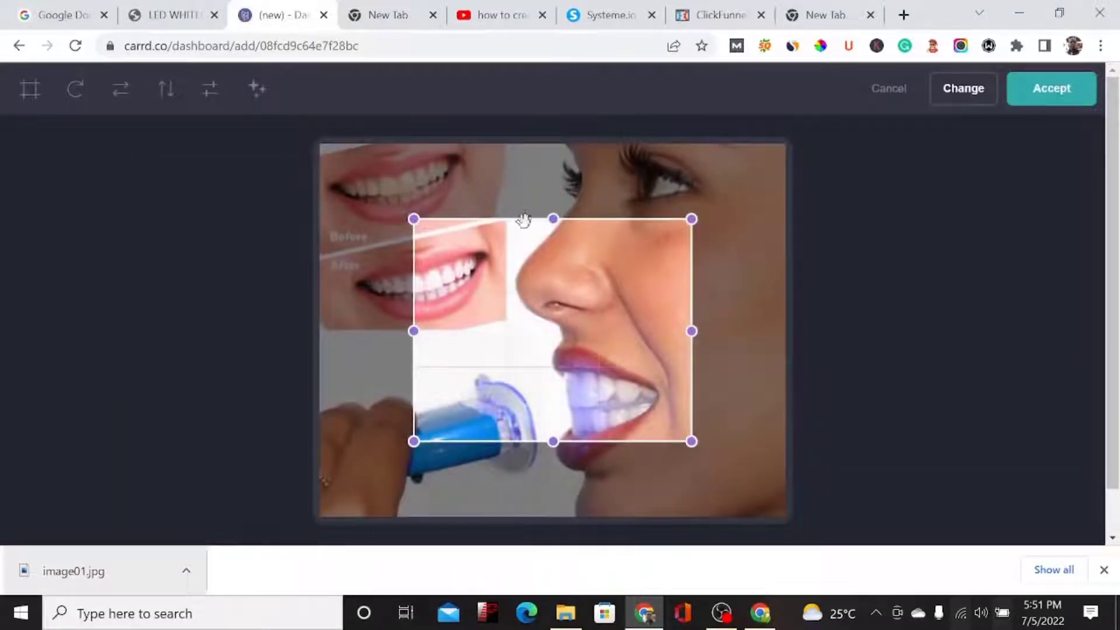
Extend the crop area to cover the whole teeth whitening photo and accept the image
left_click_drag(415, 220, 303, 145)
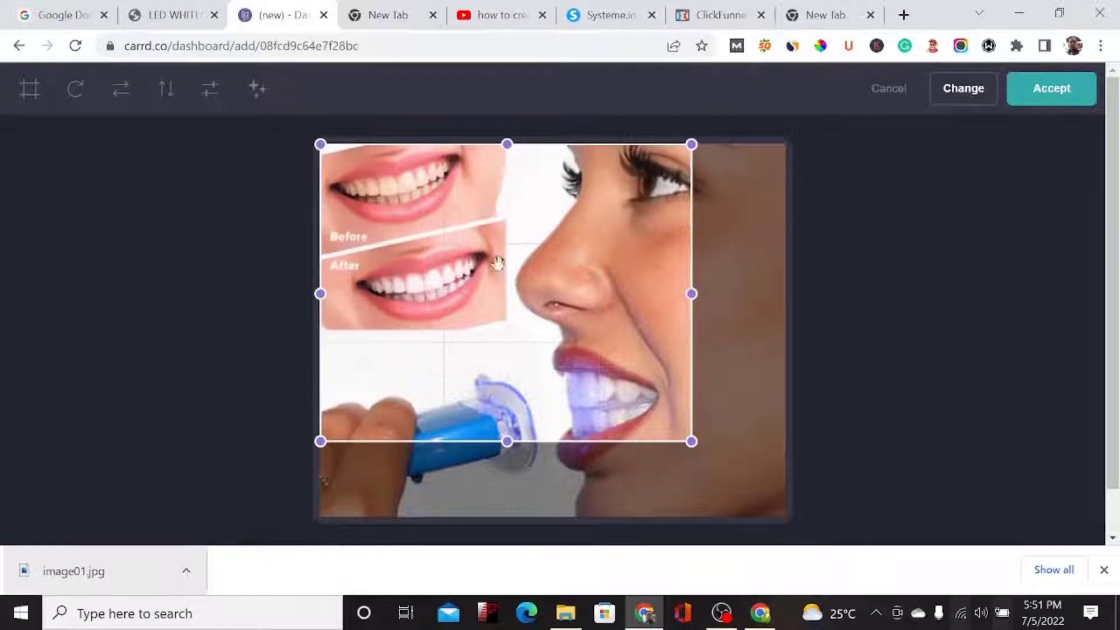
left_click_drag(692, 443, 795, 538)
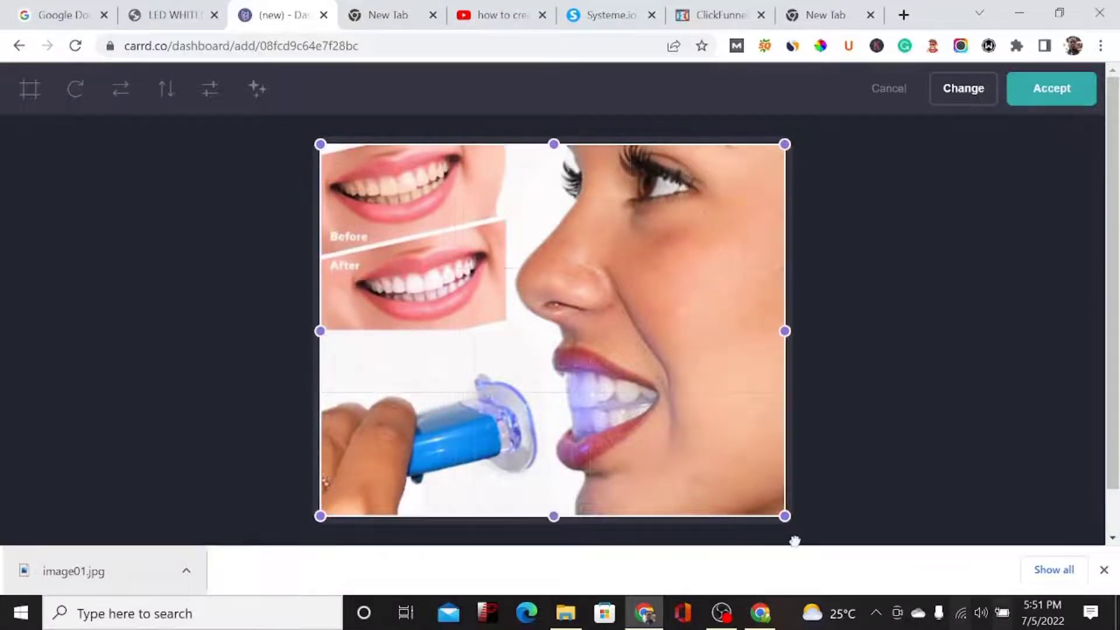
left_click(1050, 106)
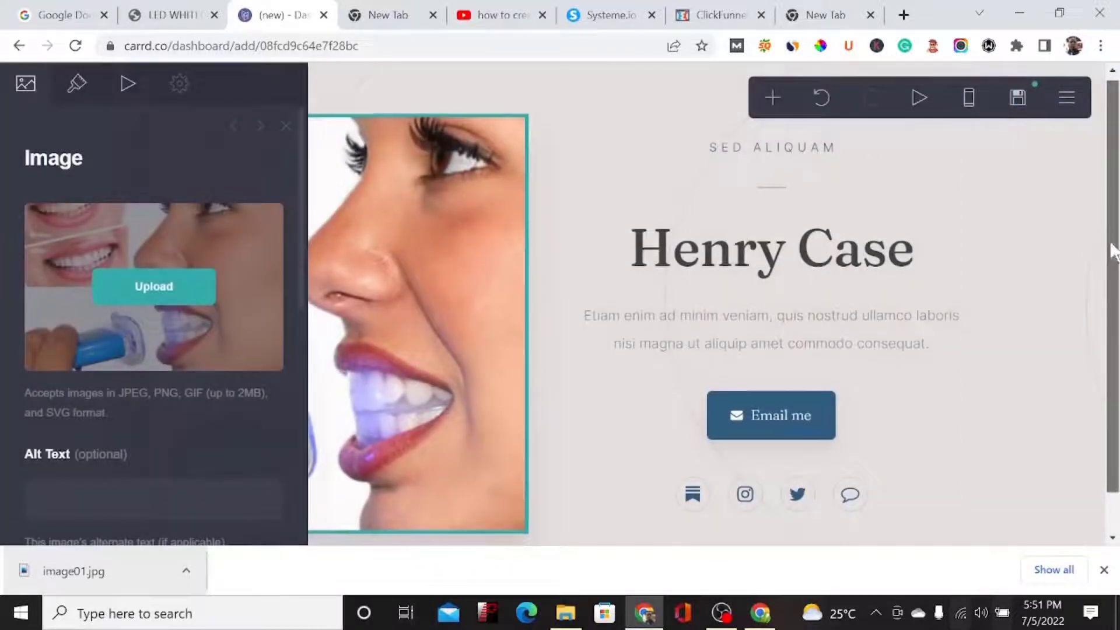
Examine the placed photo and its alt text, link URL, size, shape and mobile appearance settings
left_click_drag(1111, 250, 1110, 315)
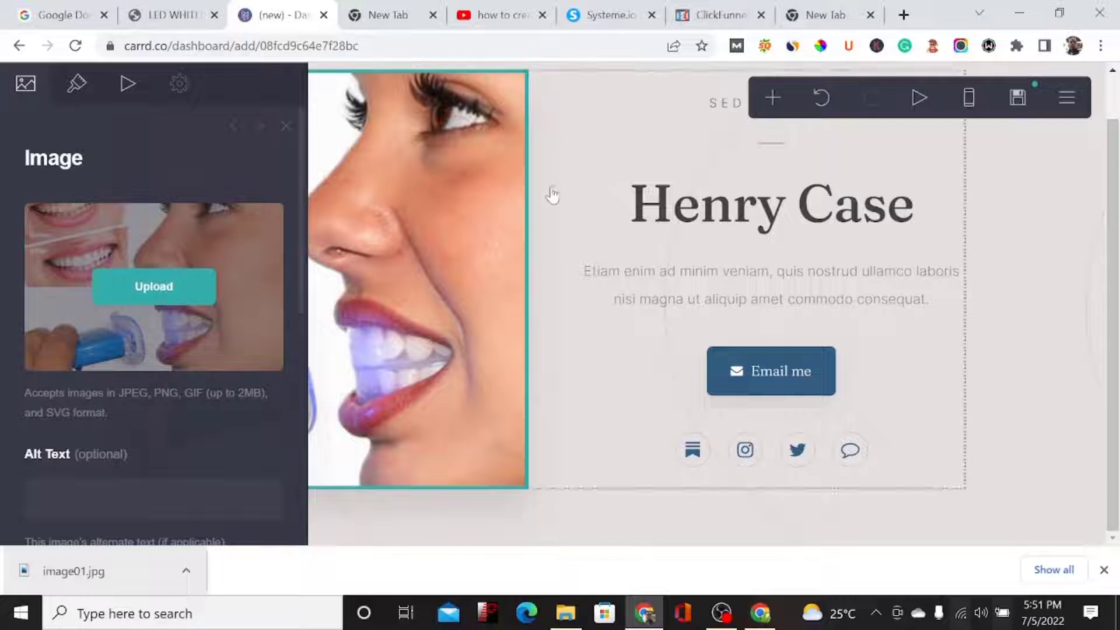
left_click(394, 235)
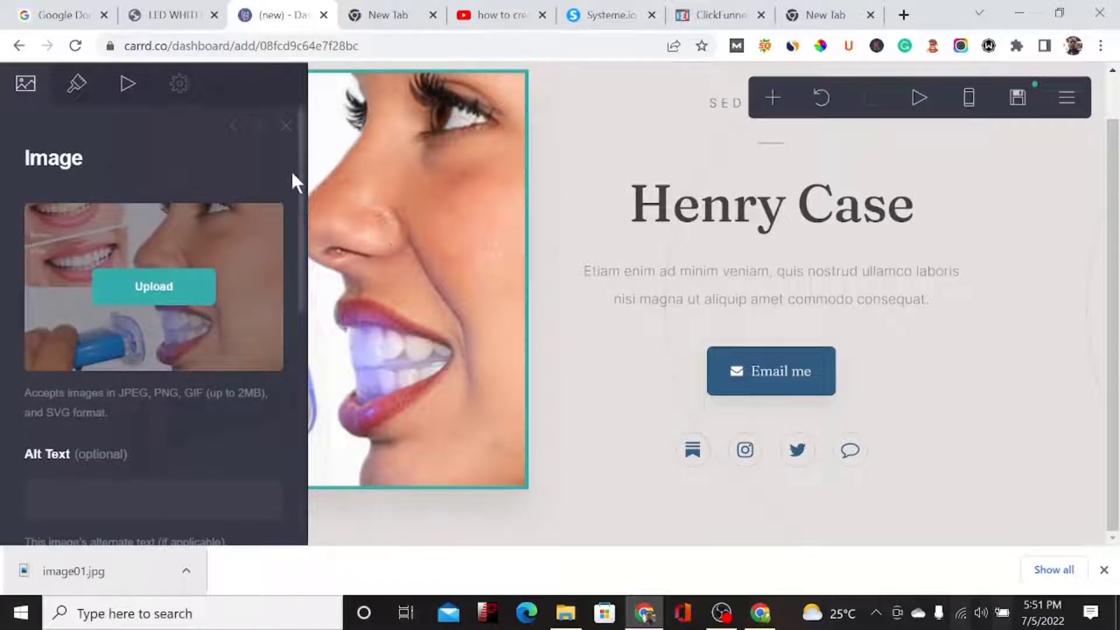
scroll(302, 182, "down", 4)
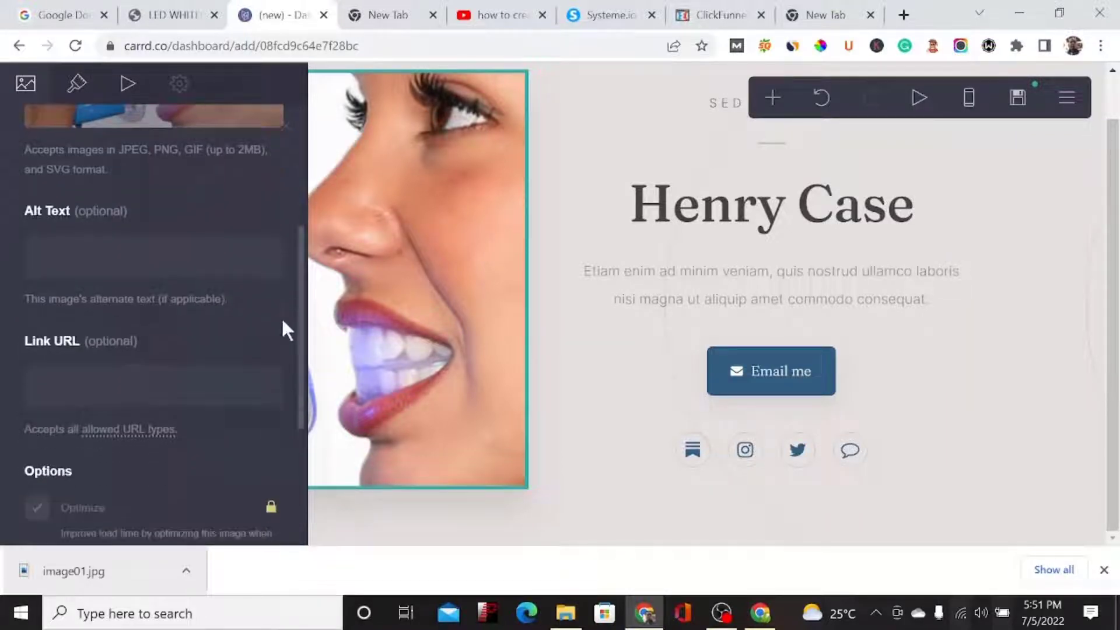
left_click_drag(282, 320, 301, 101)
left_click(286, 125)
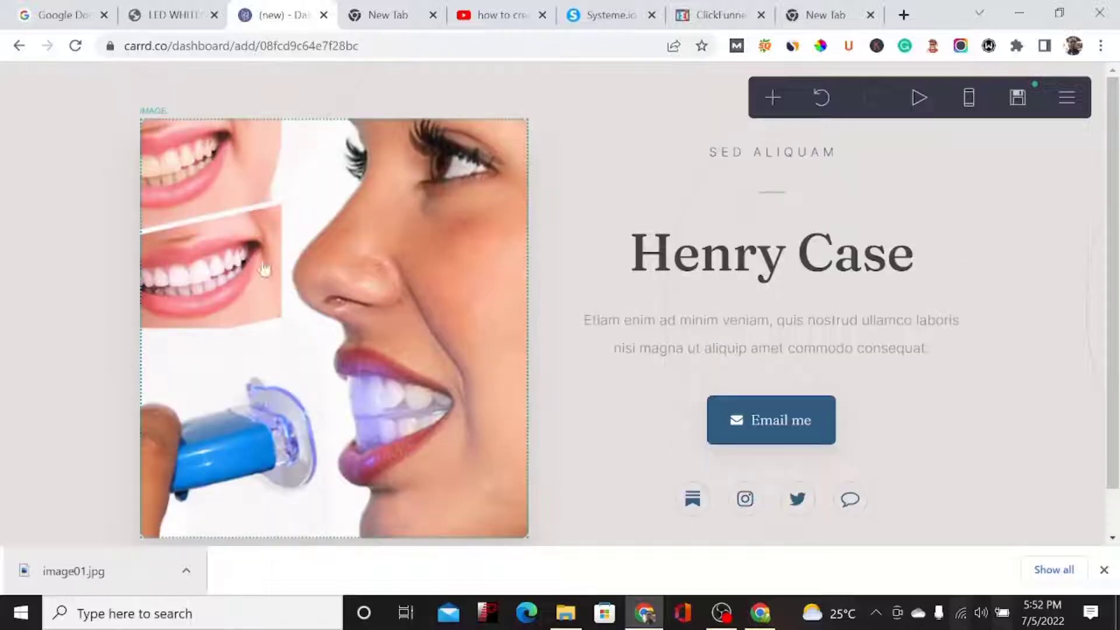
left_click(323, 284)
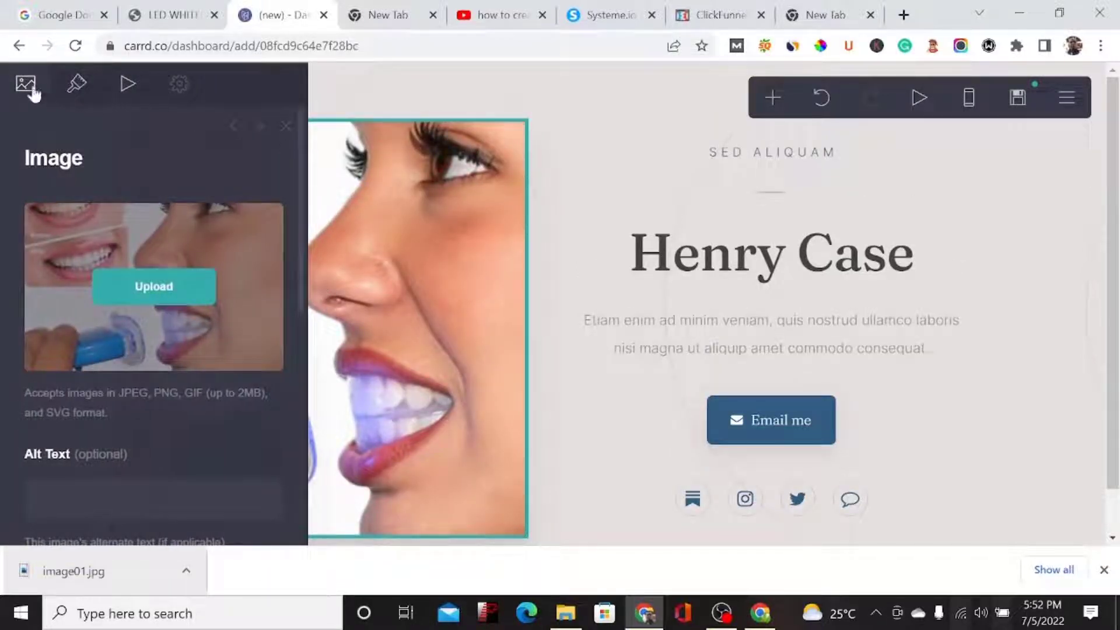
left_click_drag(293, 229, 287, 389)
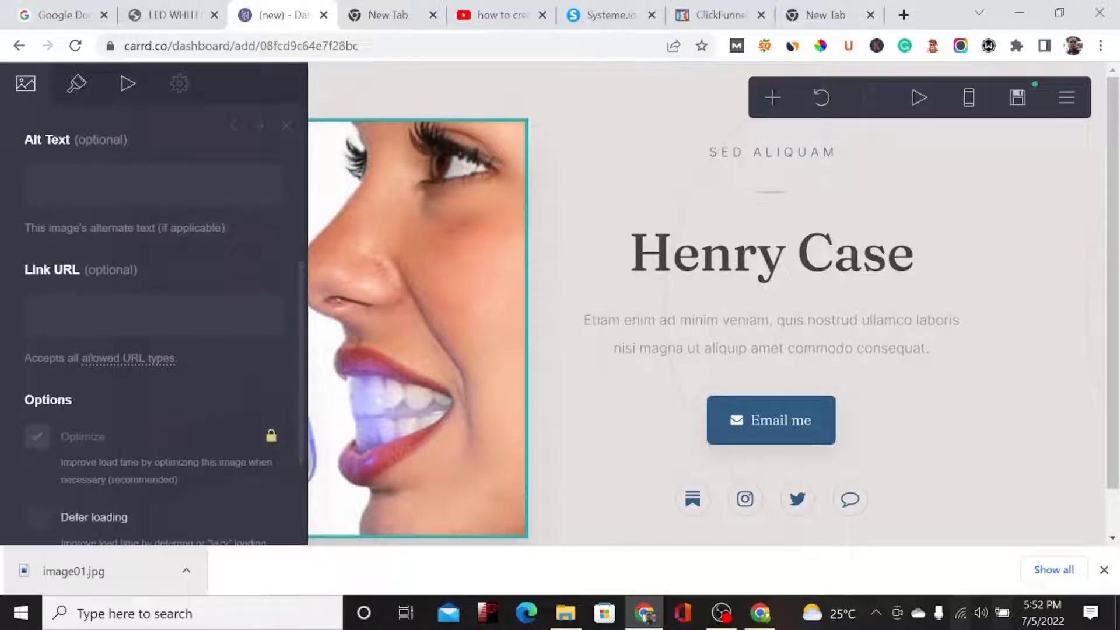
left_click_drag(305, 381, 254, 171)
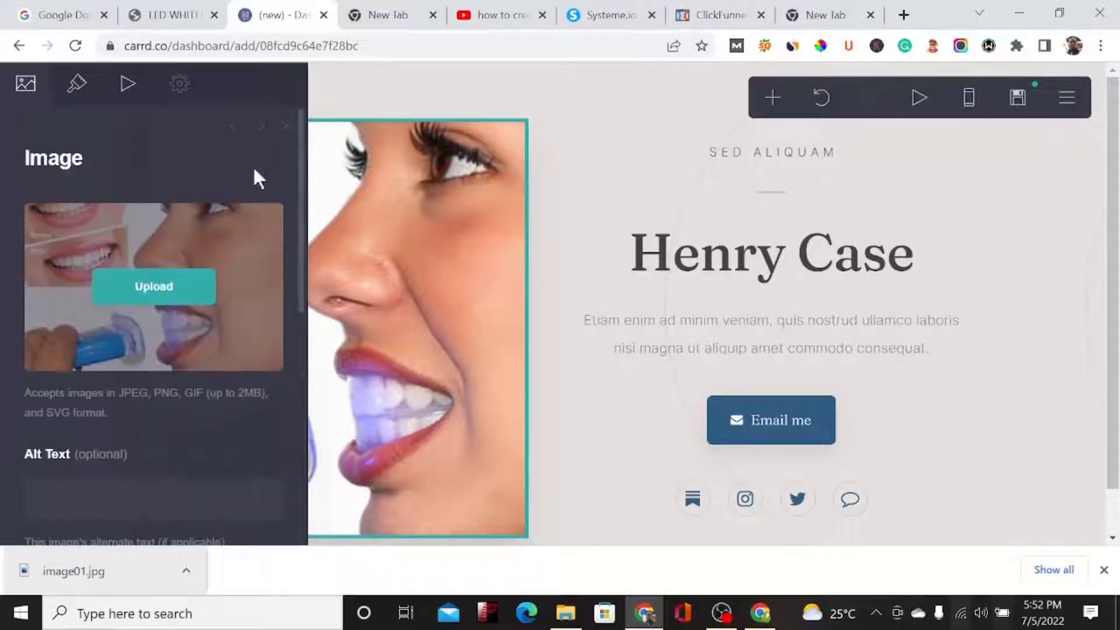
left_click(76, 84)
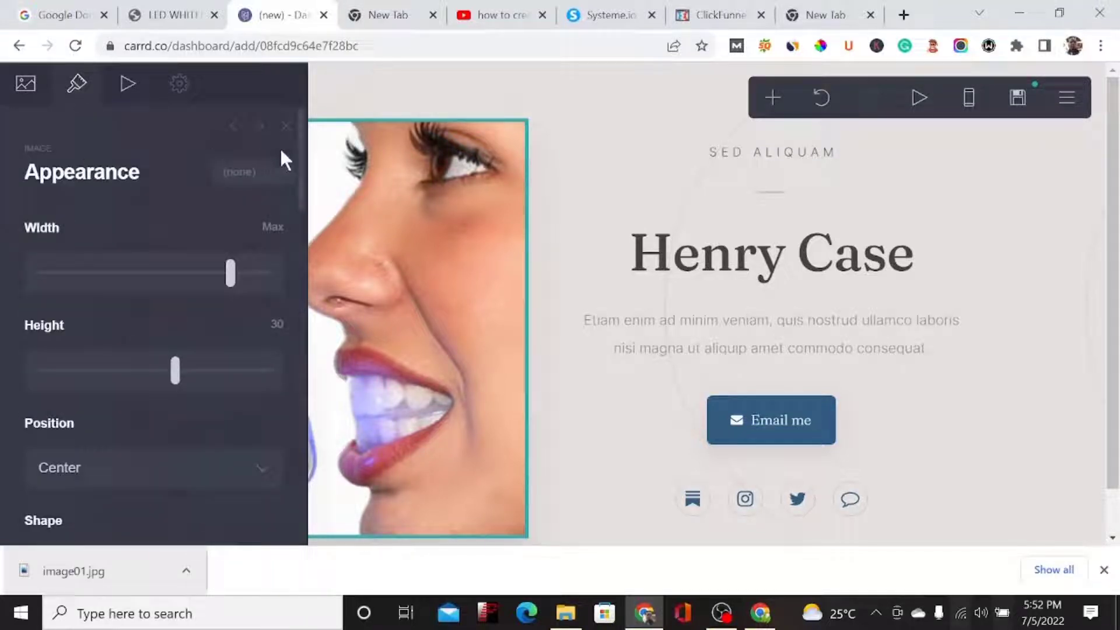
left_click_drag(300, 156, 286, 445)
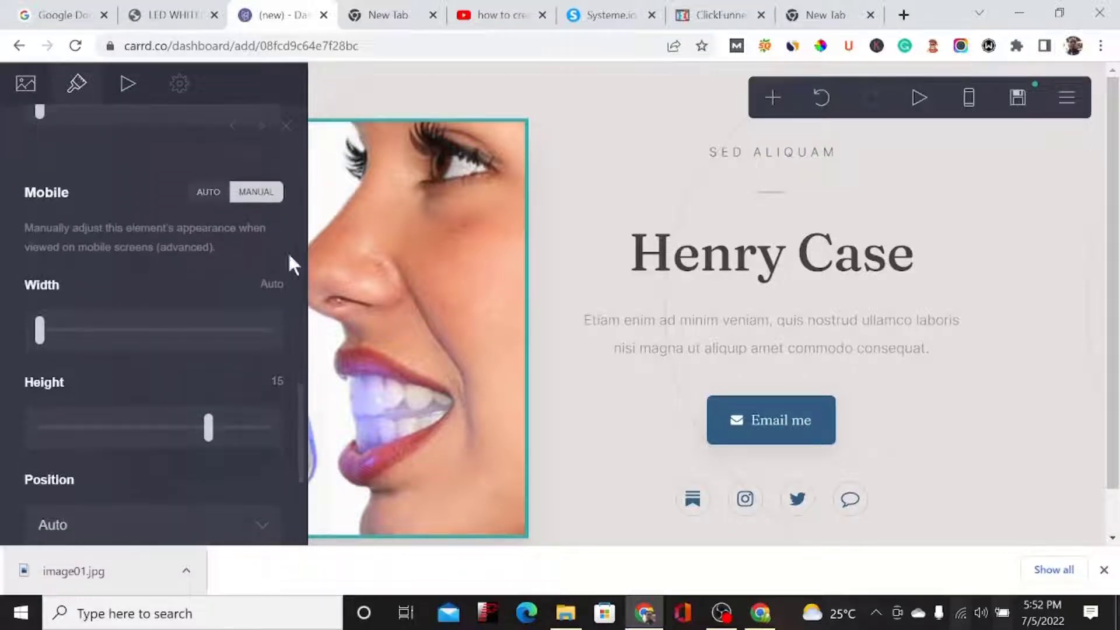
Switch the editor to the mobile preview and look over the page layout with the new photo
left_click(966, 105)
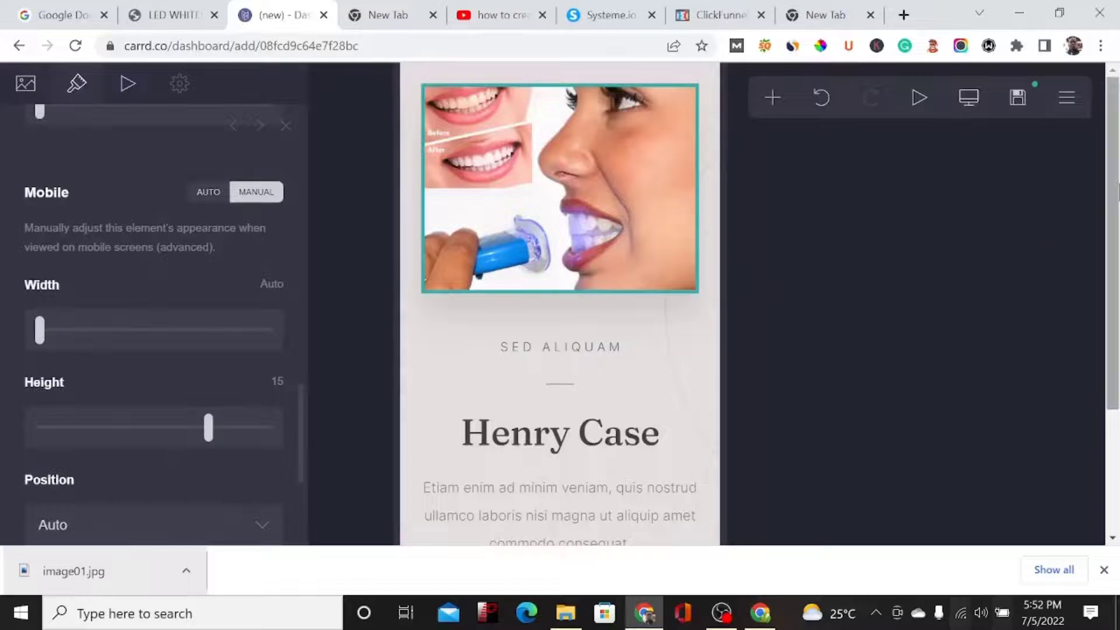
left_click(720, 268)
scroll(1116, 350, "down", 3)
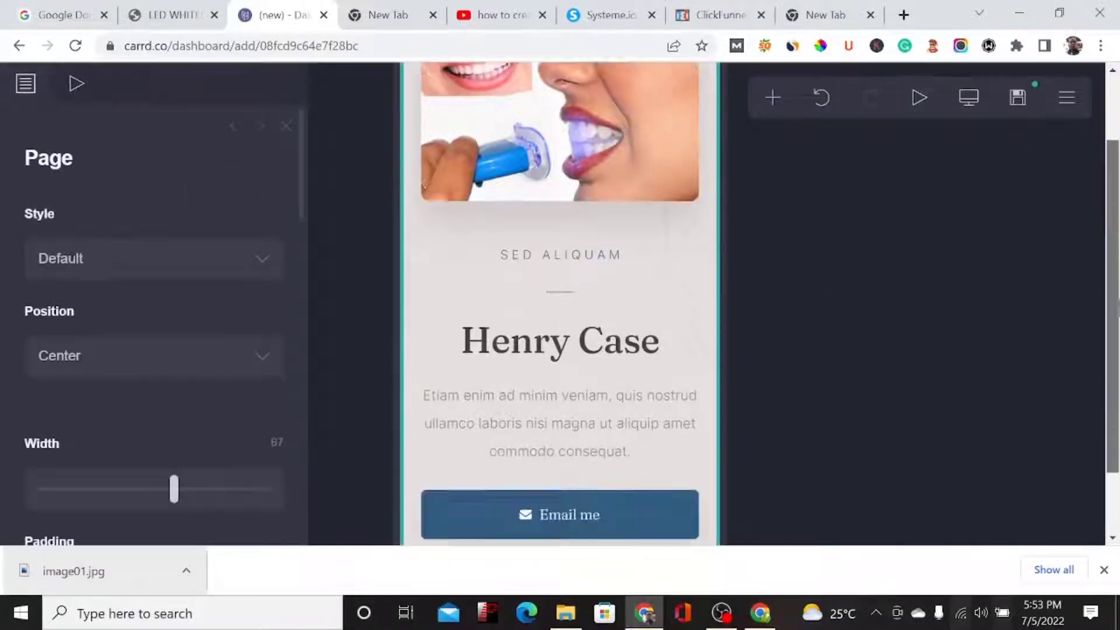
scroll(1116, 350, "up", 3)
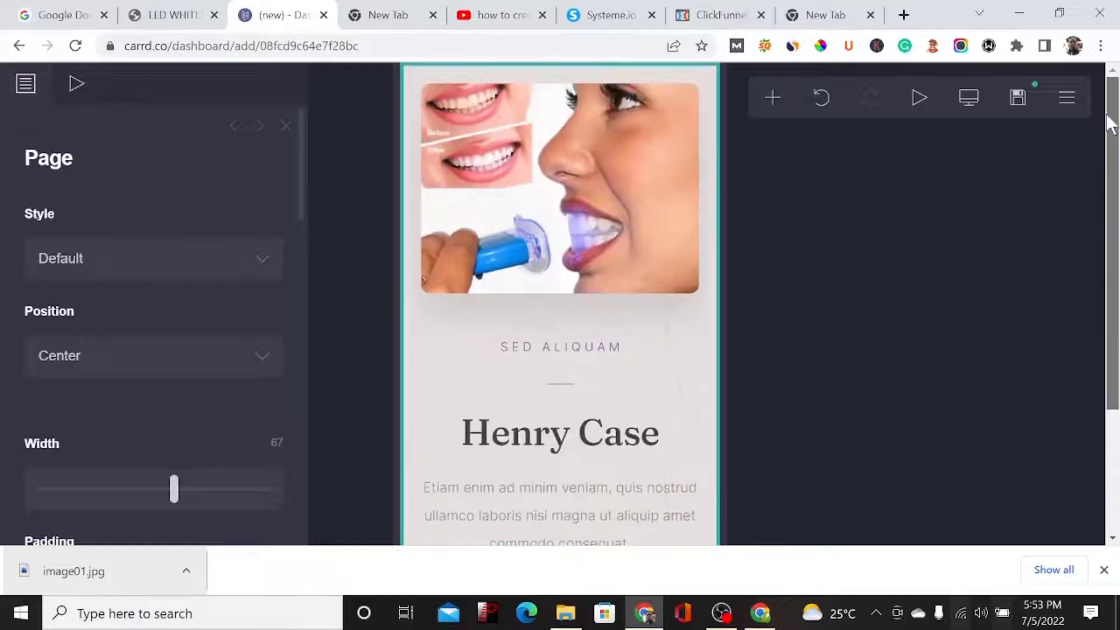
Set the photo's mobile width to 19.375 and fine-tune its mobile height before returning to the desktop view
left_click(576, 220)
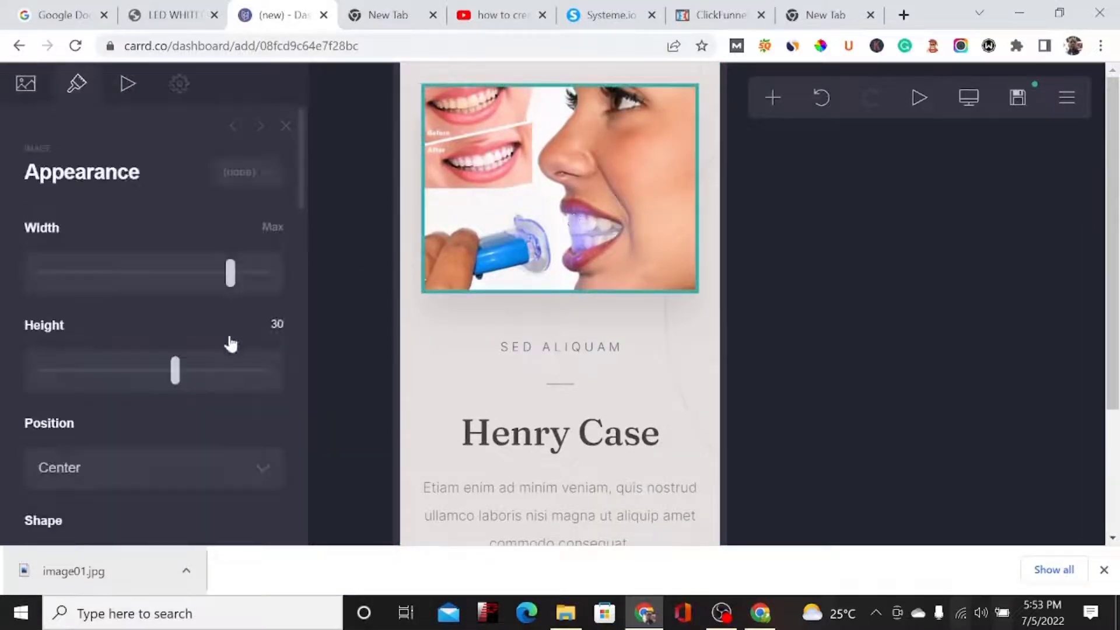
left_click_drag(302, 195, 295, 418)
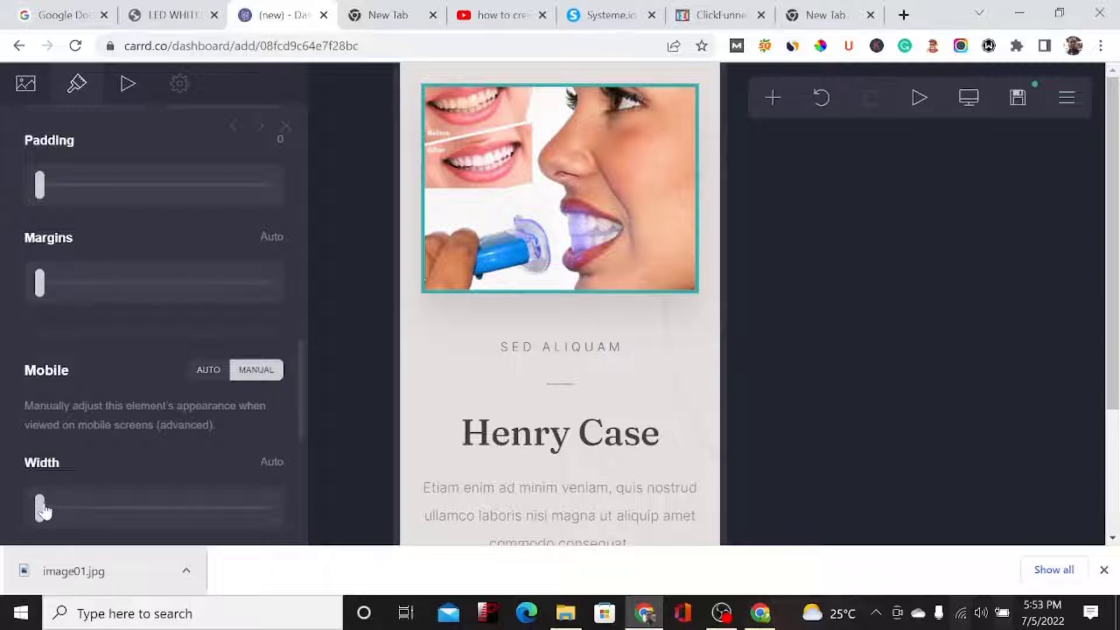
left_click_drag(44, 511, 84, 509)
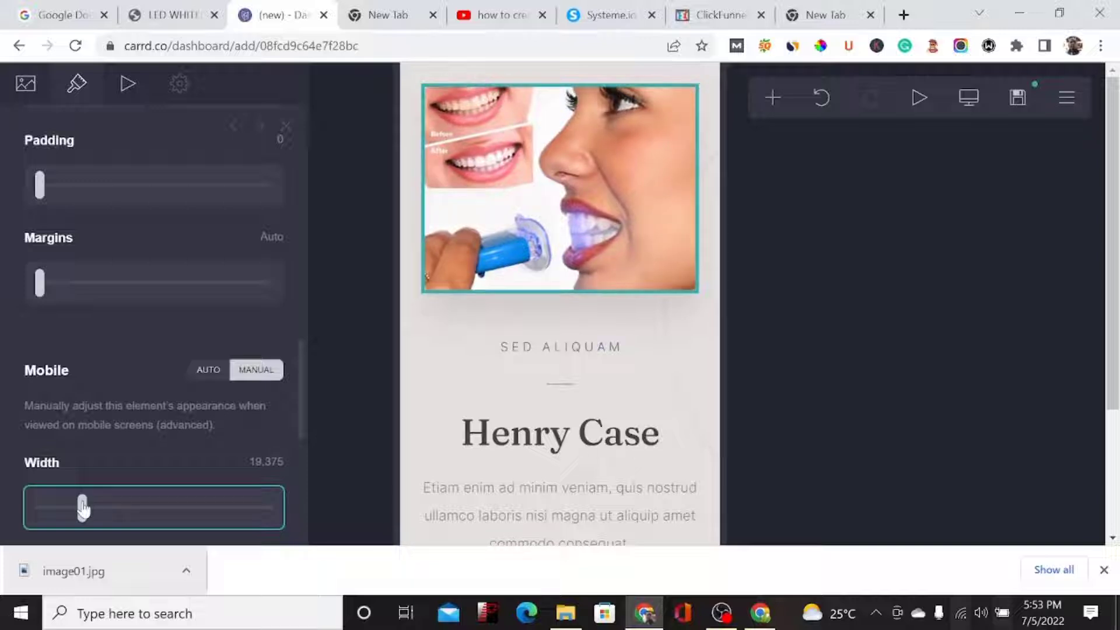
left_click_drag(301, 419, 302, 458)
left_click(206, 451)
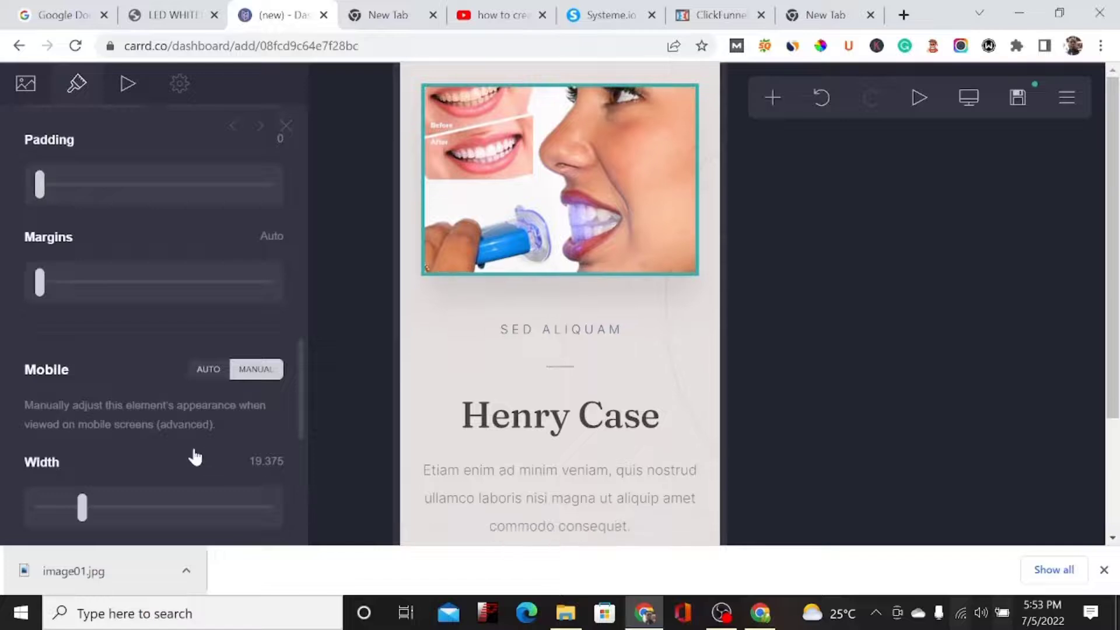
left_click_drag(221, 450, 210, 450)
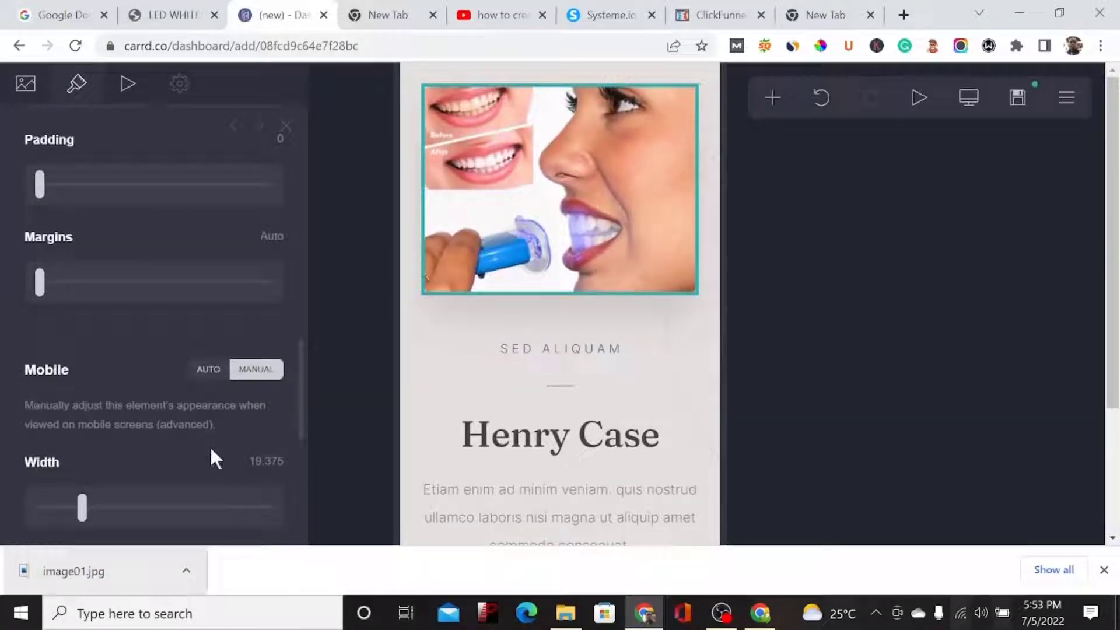
left_click_drag(300, 383, 325, 195)
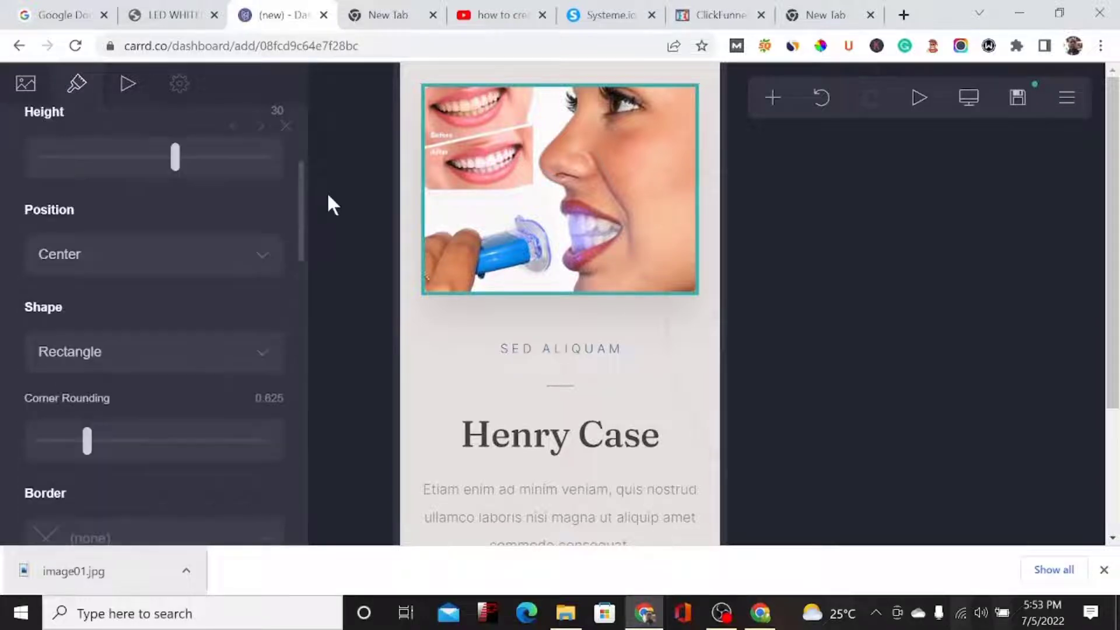
left_click(972, 102)
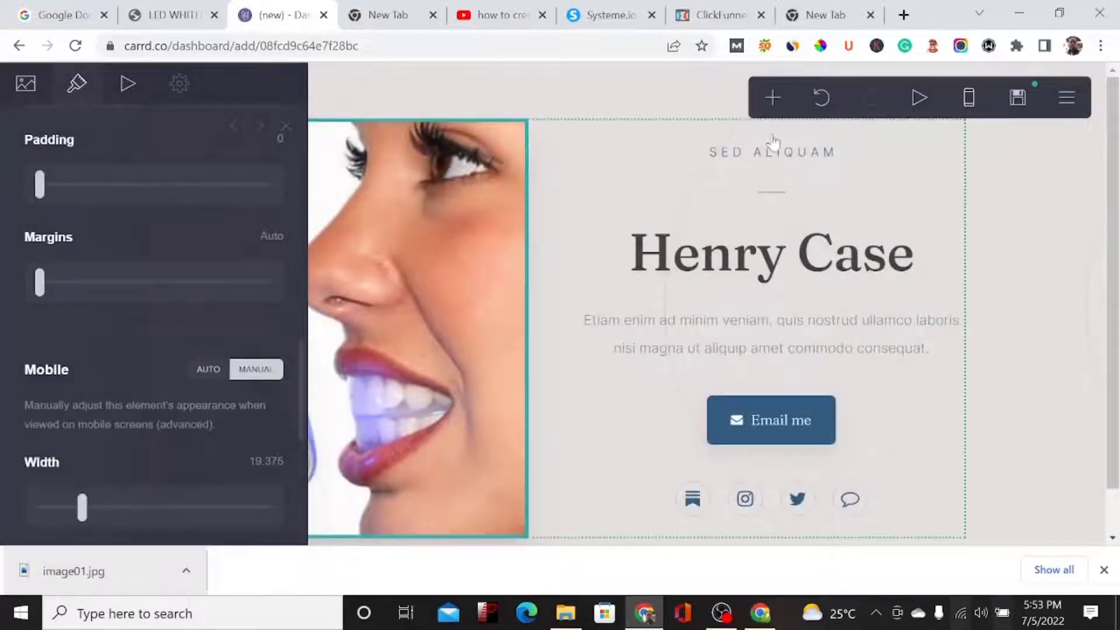
Copy the "LED WHITENING SYSTEM" heading from the teethwhitener.carrd.co page
left_click(173, 13)
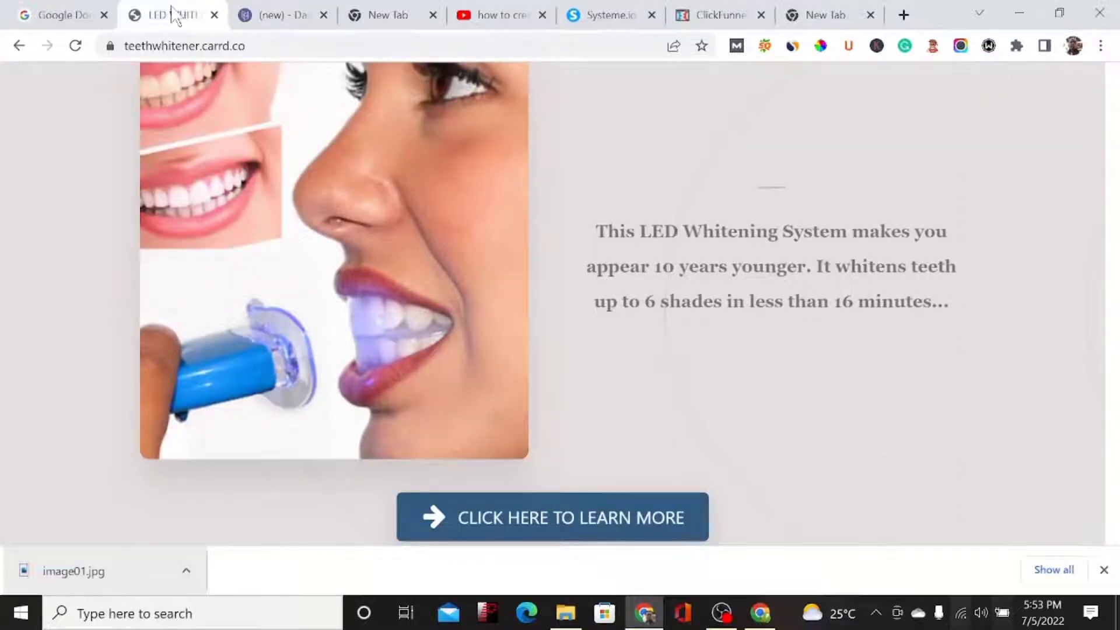
key("Up")
key("Up")
key("Up")
key("Up")
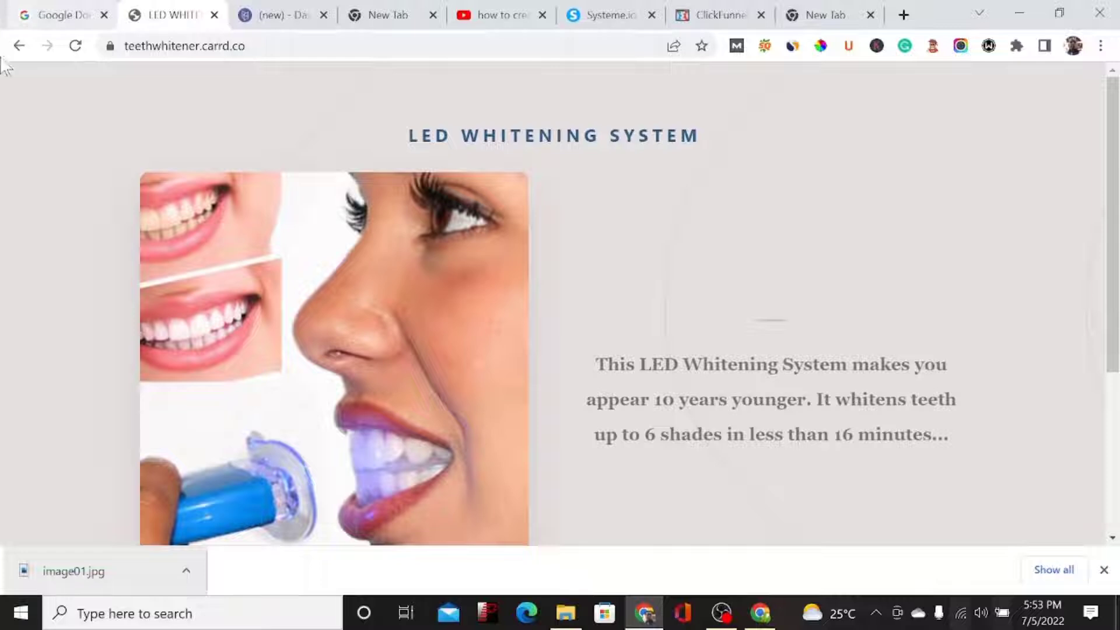
left_click_drag(404, 133, 728, 130)
key("ctrl+c")
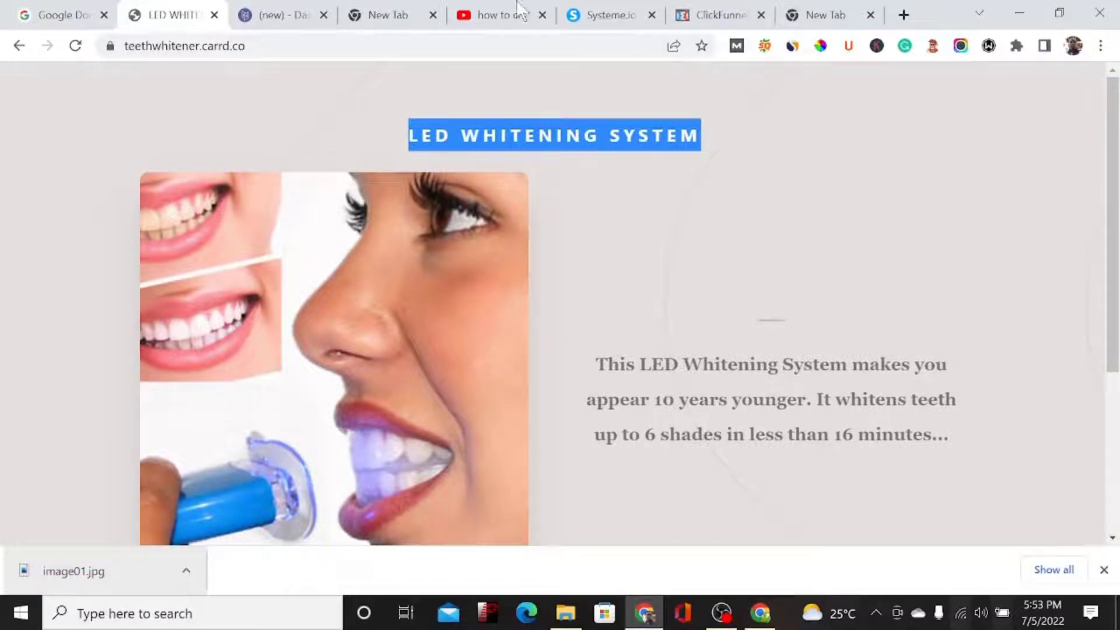
Replace the site title text on the Carrd page being edited with the copied heading "LED WHITENING SYSTEM"
left_click(295, 14)
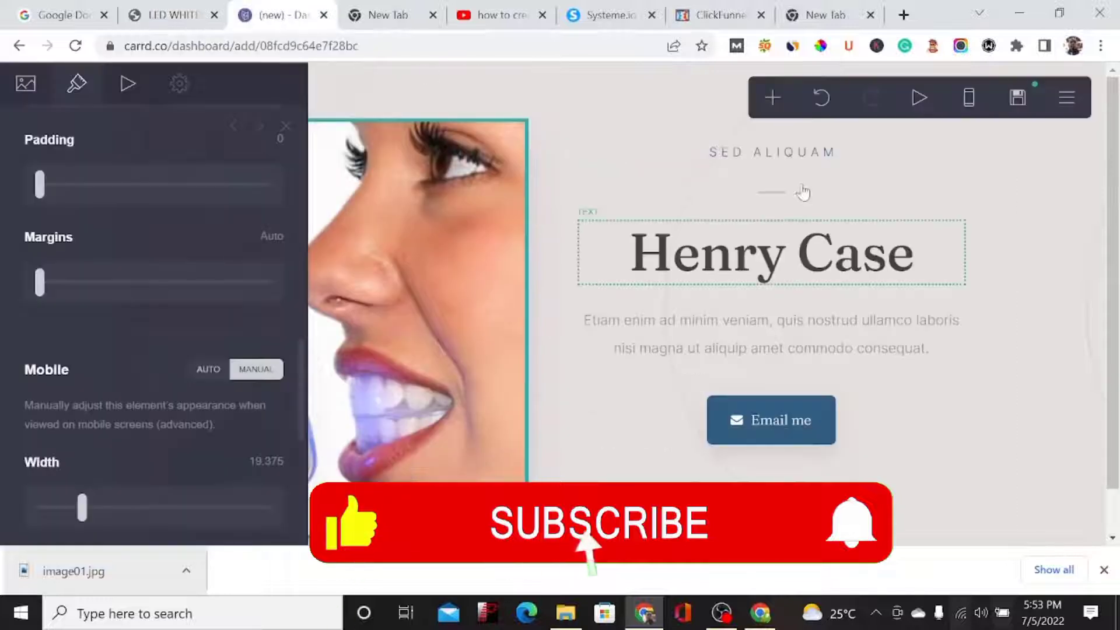
left_click(722, 275)
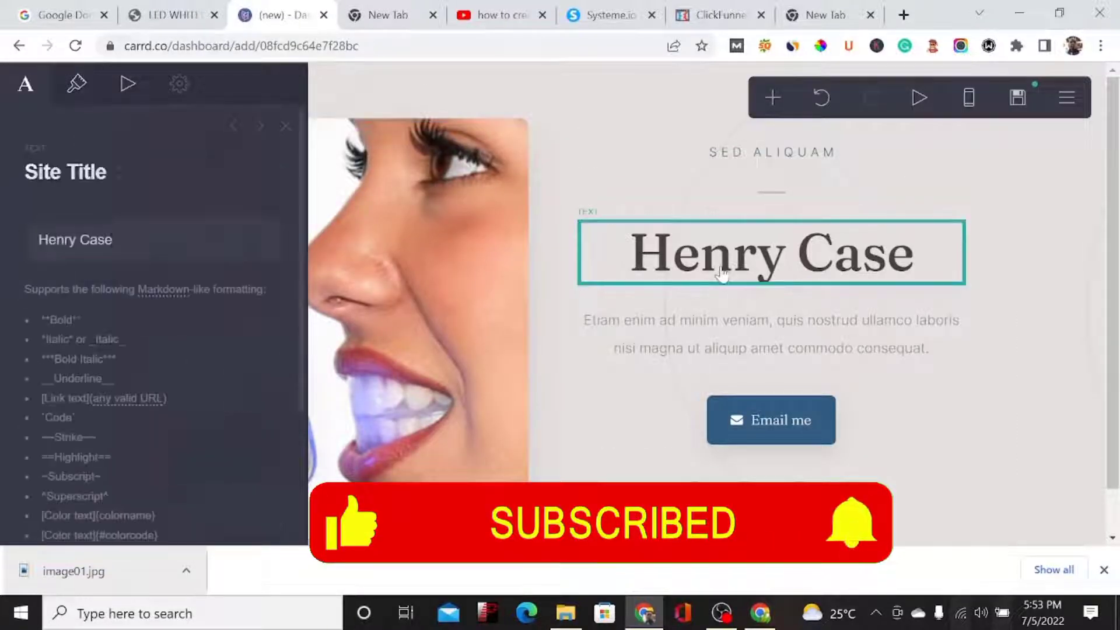
left_click(901, 261)
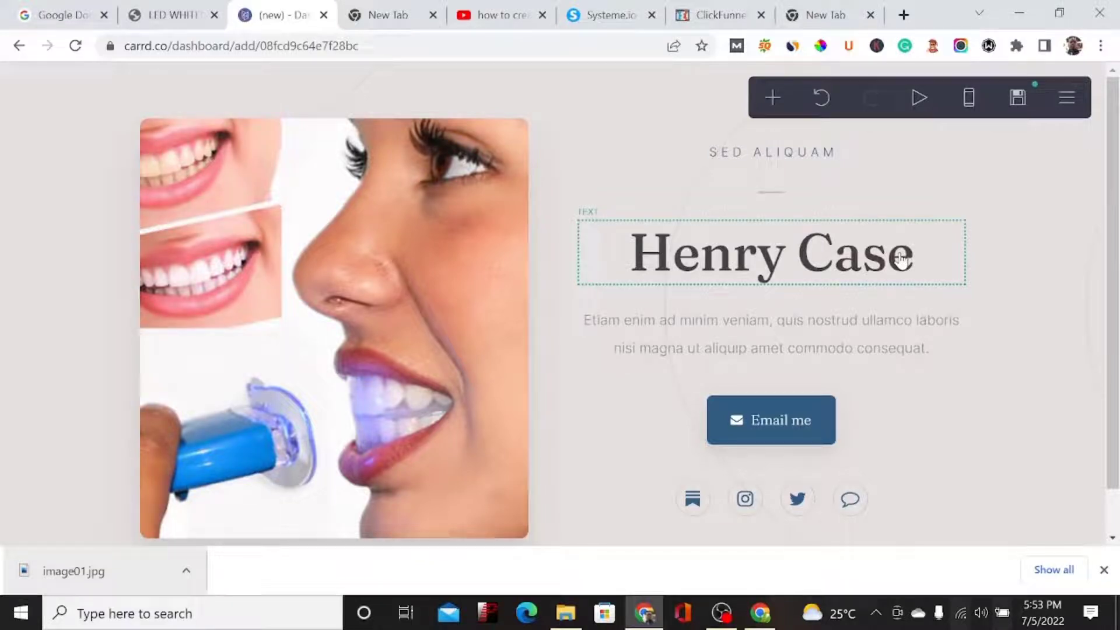
left_click(901, 259)
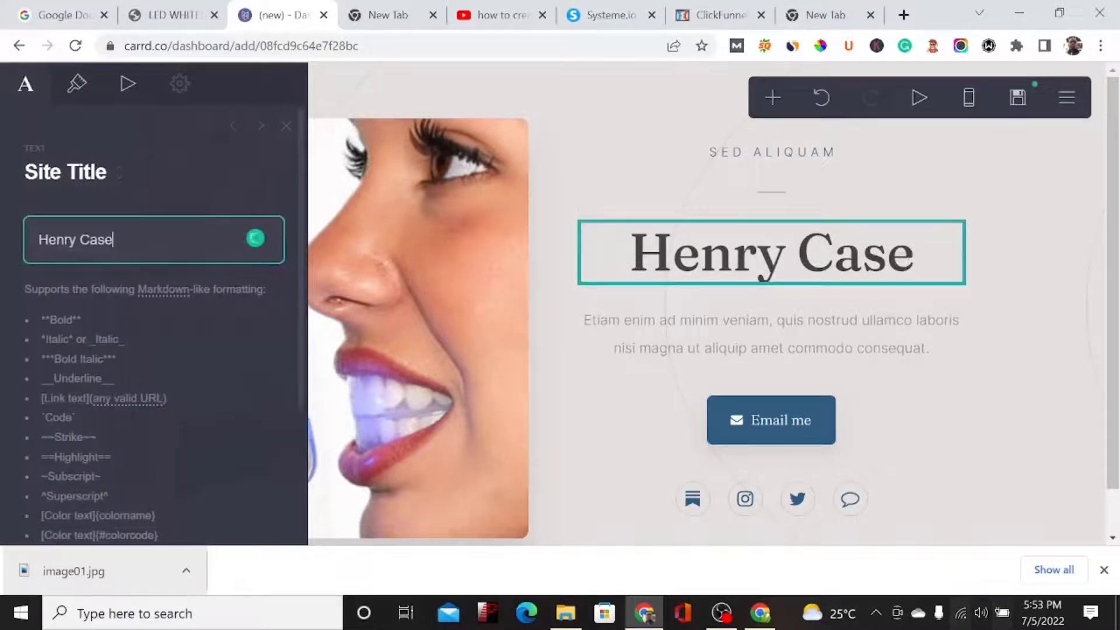
key("ctrl+a")
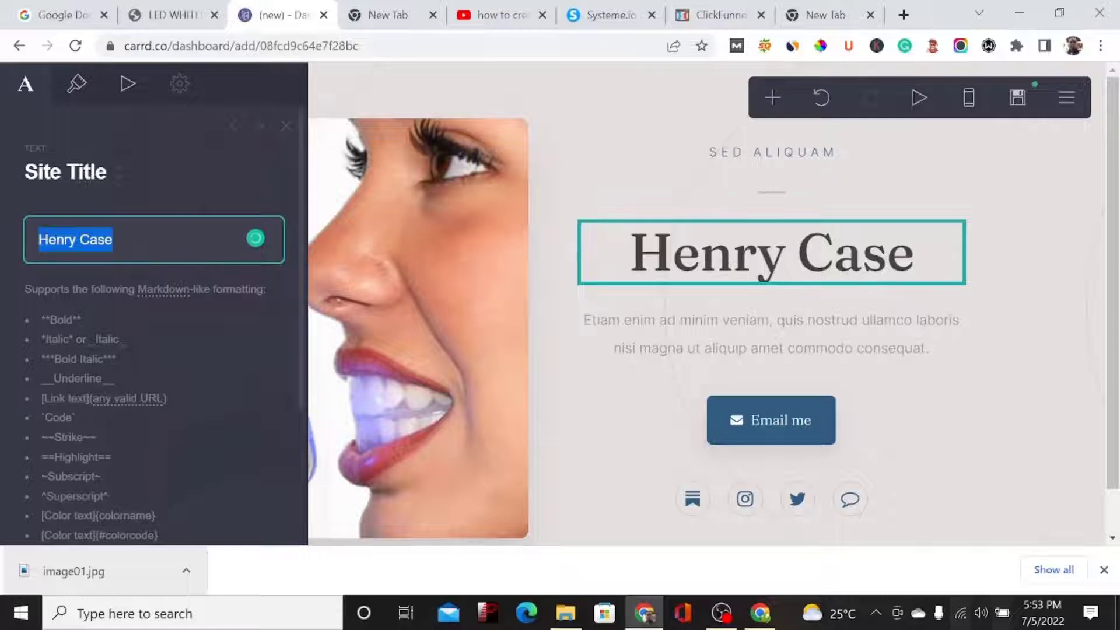
key("ctrl+v")
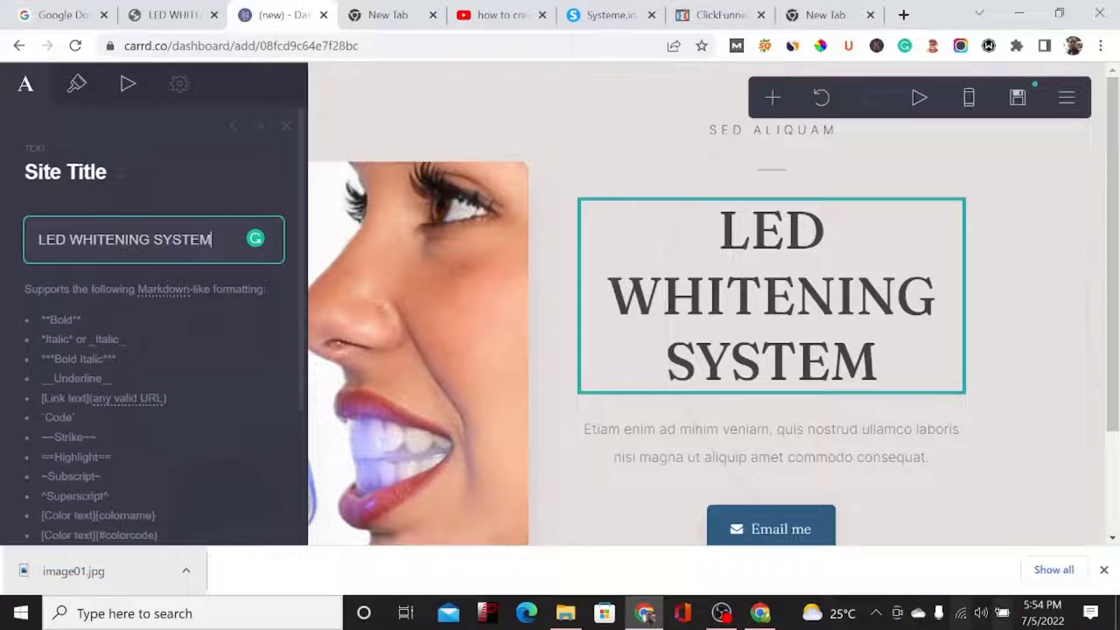
Make the site title bold by enclosing its text in double asterisks
type("**")
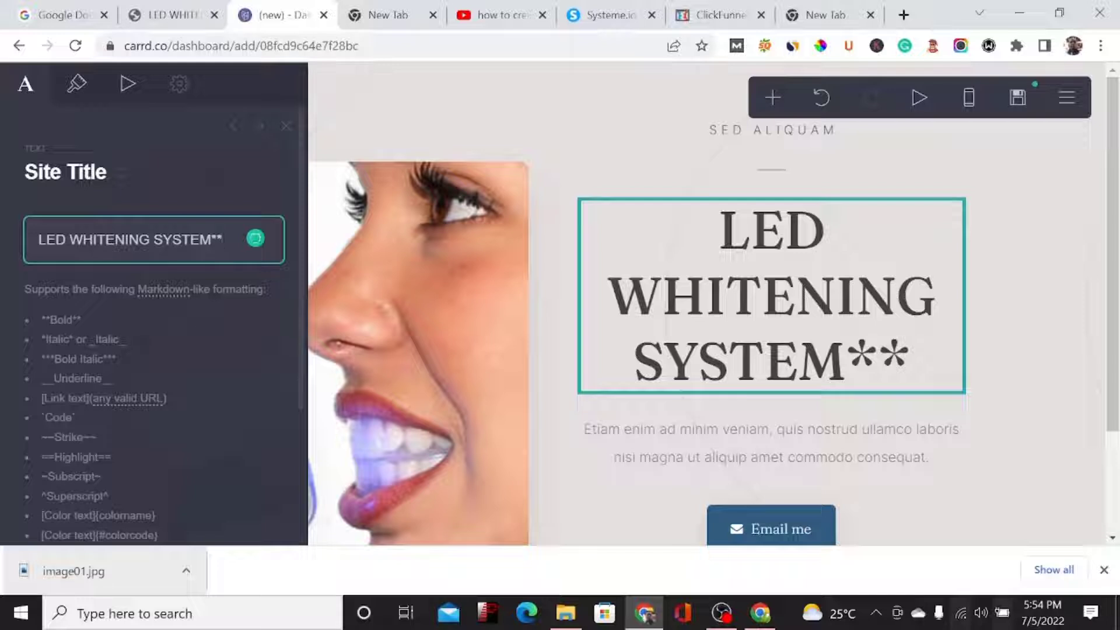
left_click(39, 240)
type("**")
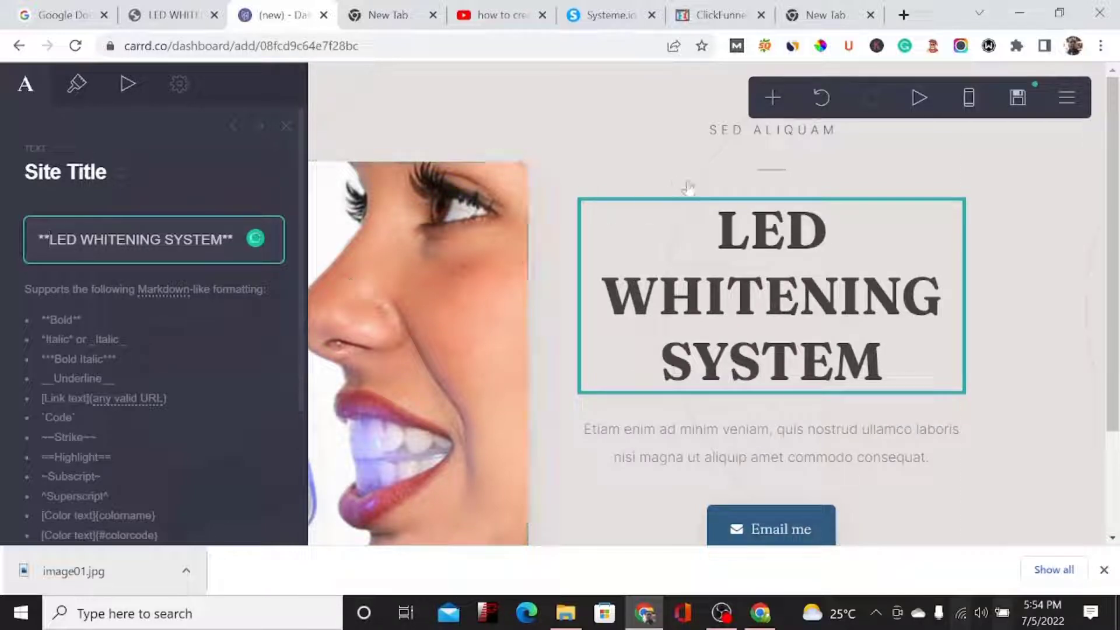
Delete the "Sed Aliquam" main heading above the site title
left_click(816, 134)
left_click(946, 136)
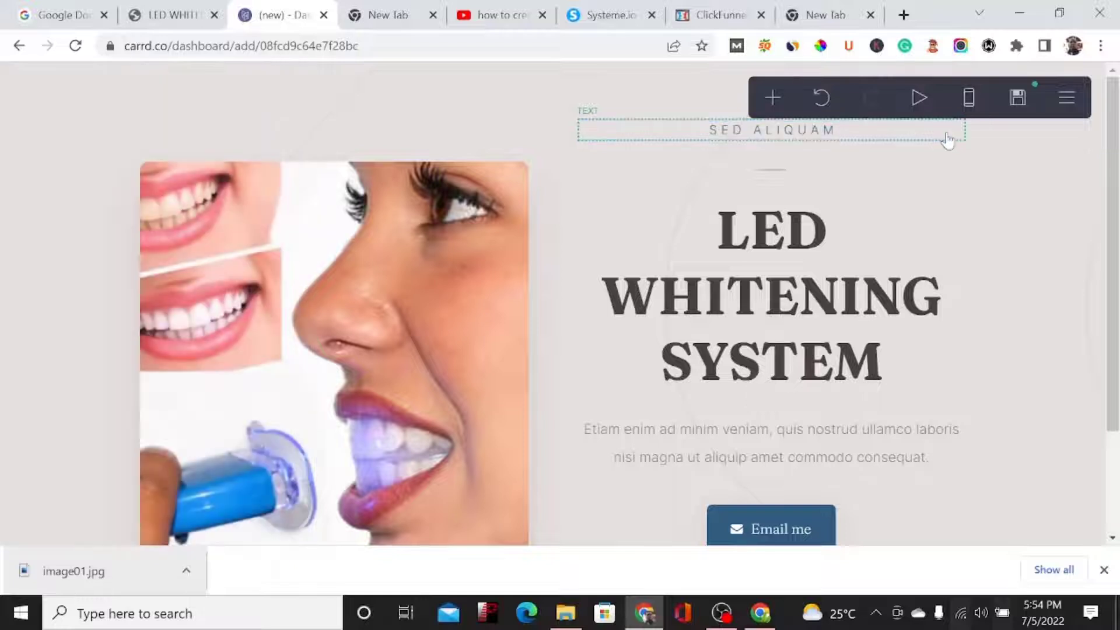
left_click(946, 135)
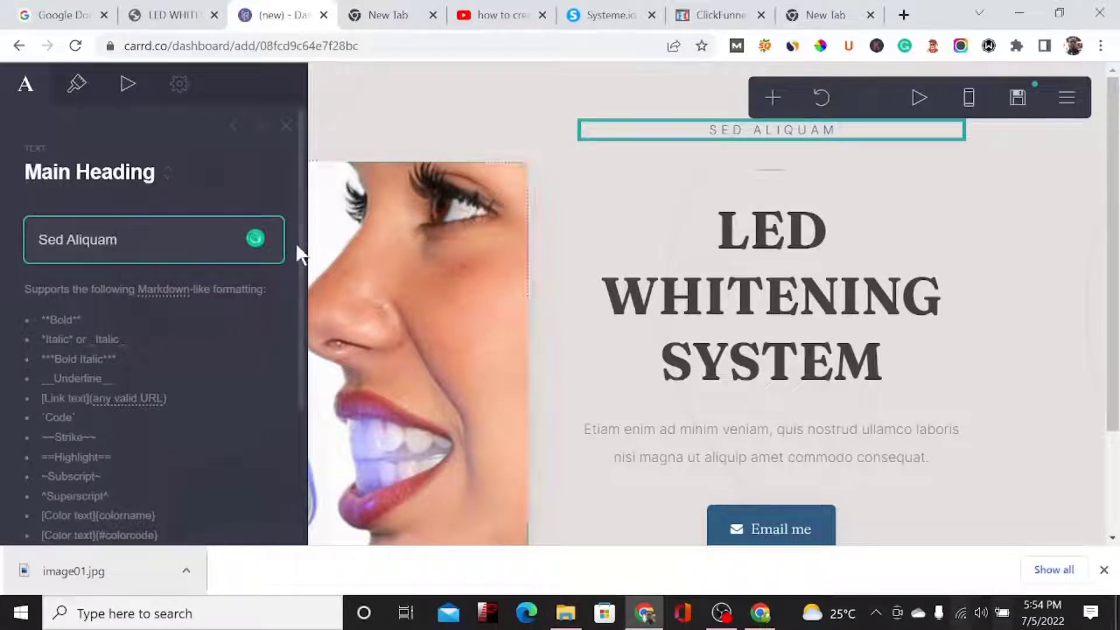
scroll(300, 274, "down", 1)
scroll(292, 327, "down", 3)
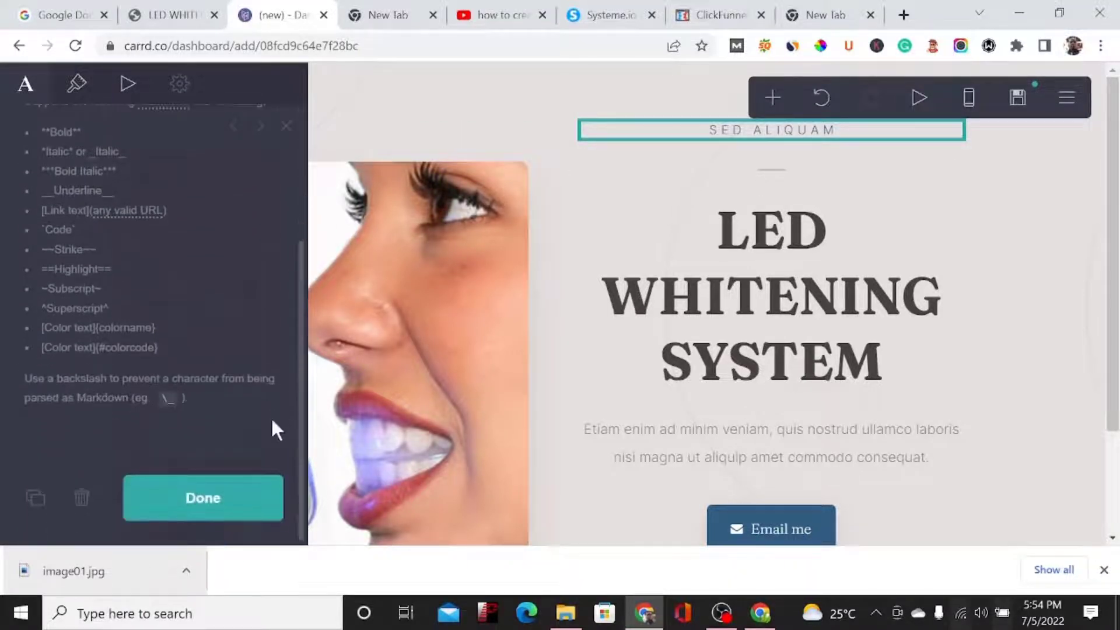
left_click(82, 498)
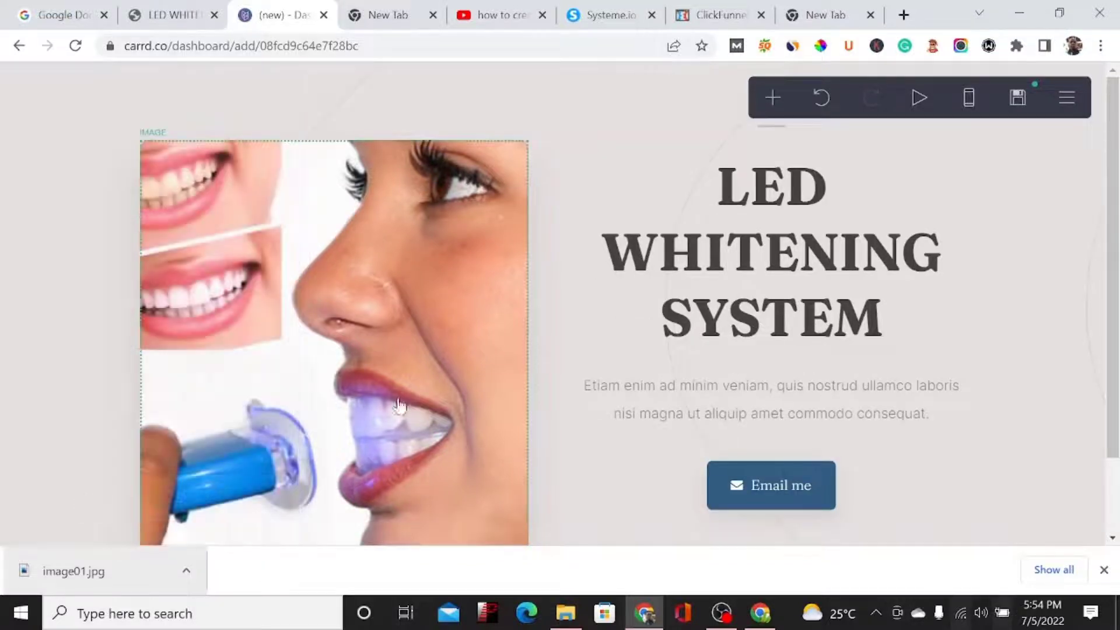
Set the site title's font size to 3.625 and keep its weight at Medium
left_click(700, 286)
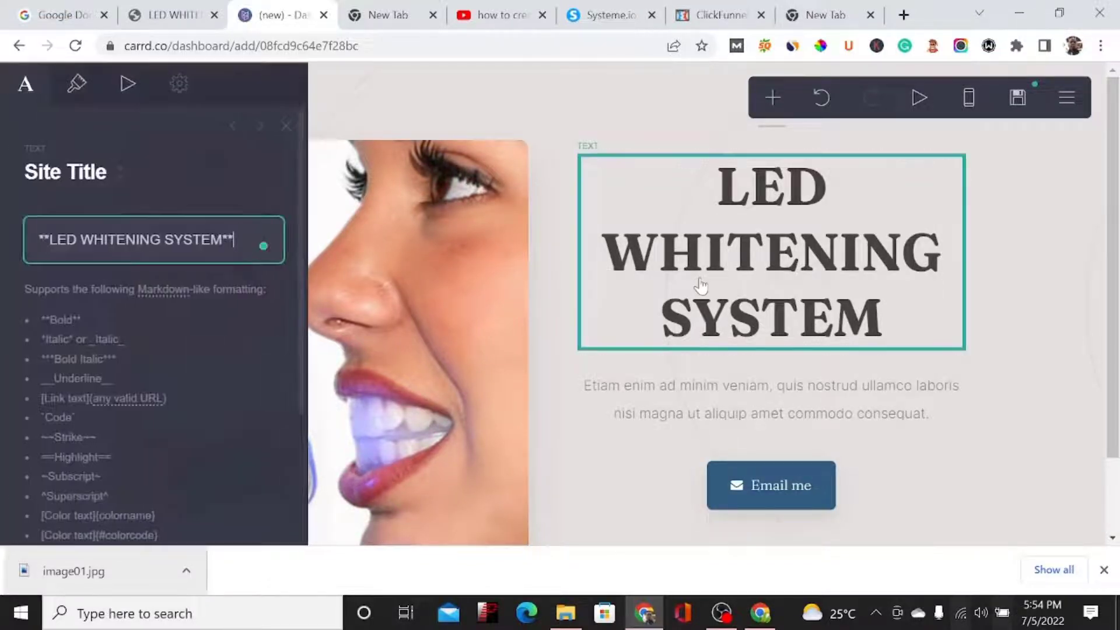
left_click(75, 98)
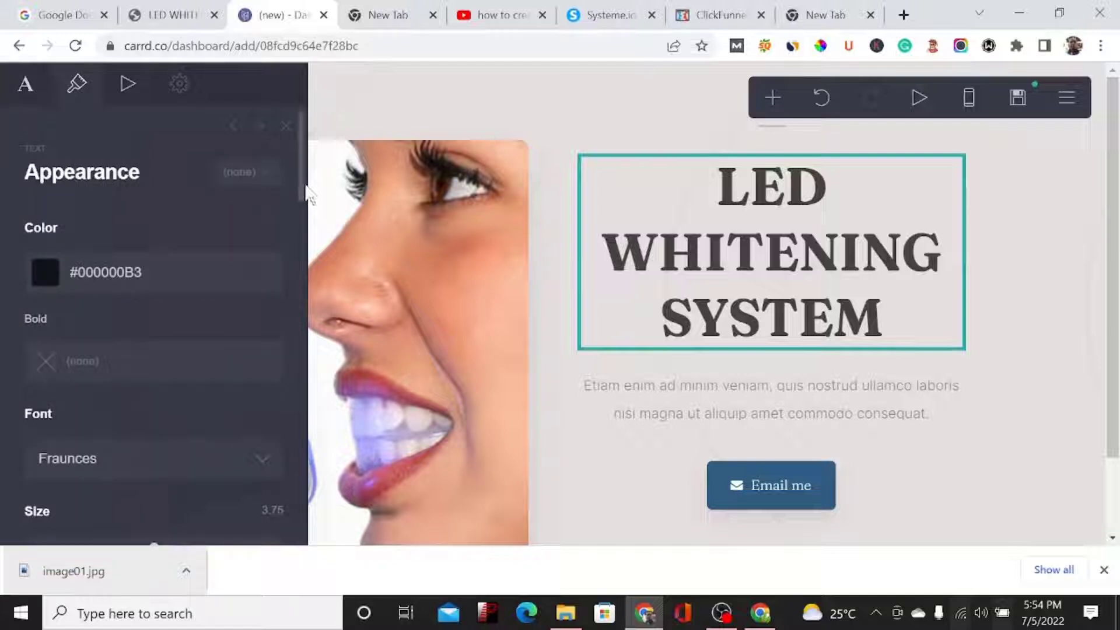
left_click_drag(305, 186, 304, 245)
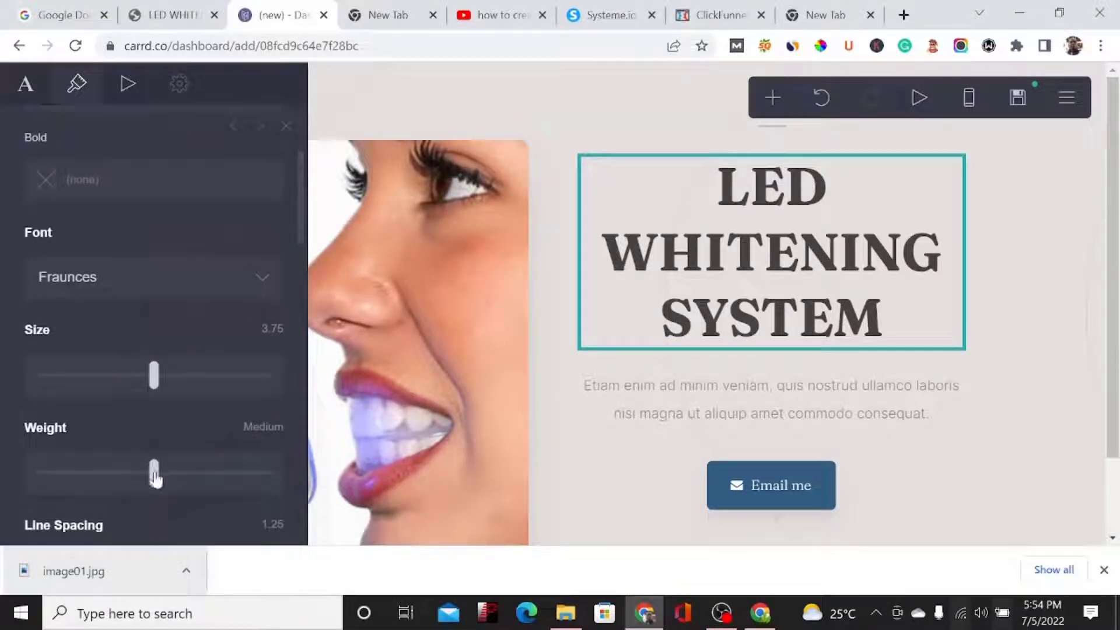
mouse_move(155, 477)
left_mouse_down()
mouse_move(186, 478)
mouse_move(134, 482)
mouse_move(151, 482)
left_mouse_up()
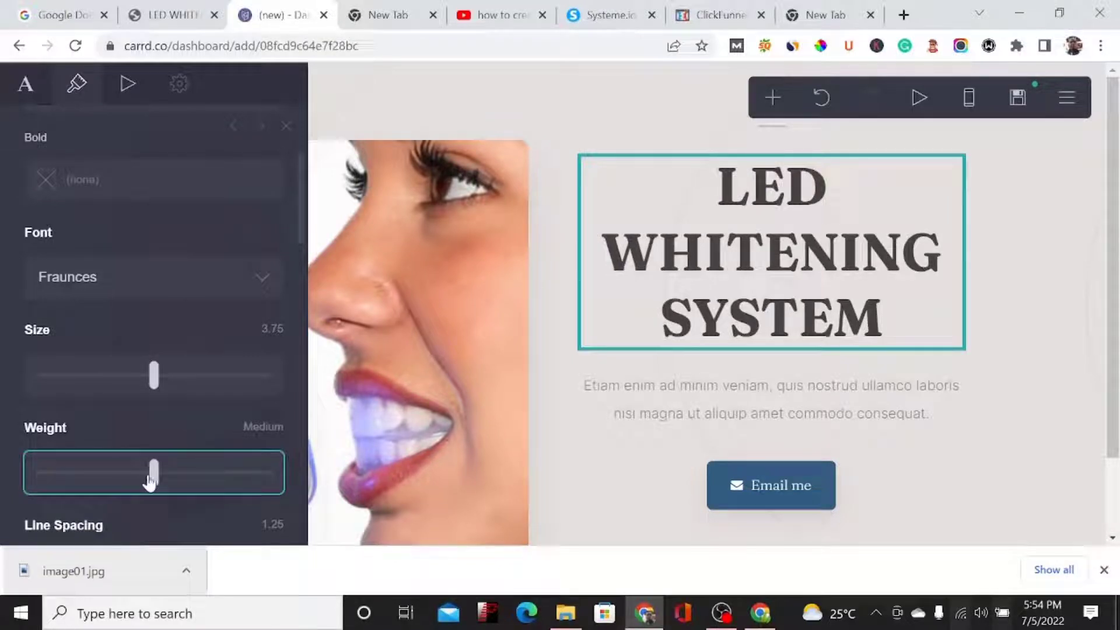
mouse_move(156, 378)
left_mouse_down()
mouse_move(125, 378)
mouse_move(150, 379)
left_mouse_up()
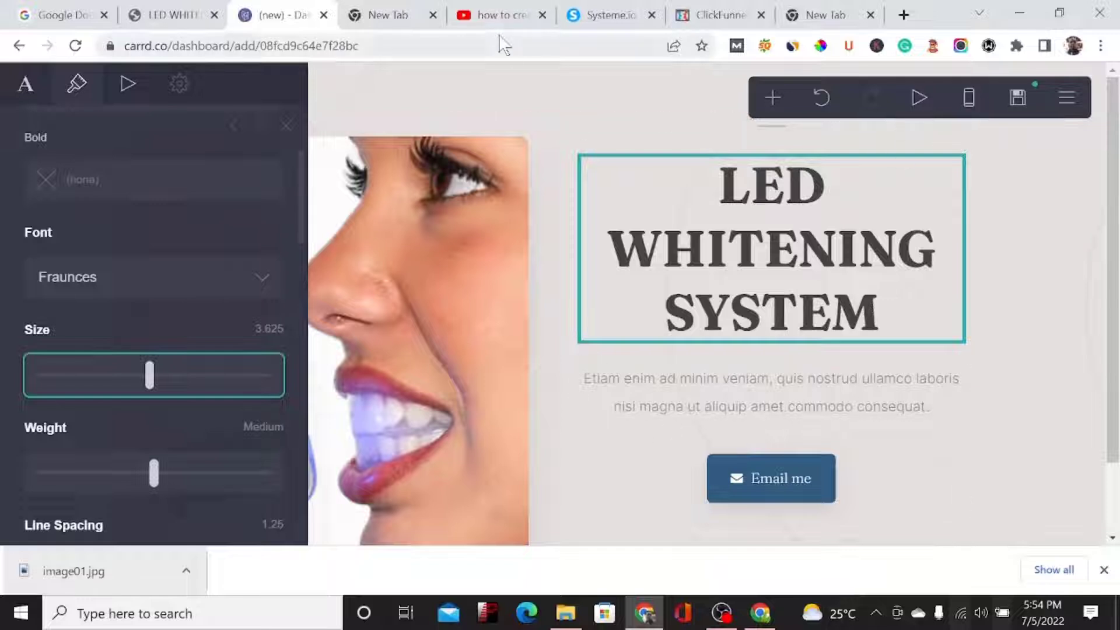
Copy the paragraph beginning "This LED Whitening System makes you appear 10 years younger" from the teethwhitener.carrd.co page
left_click(155, 14)
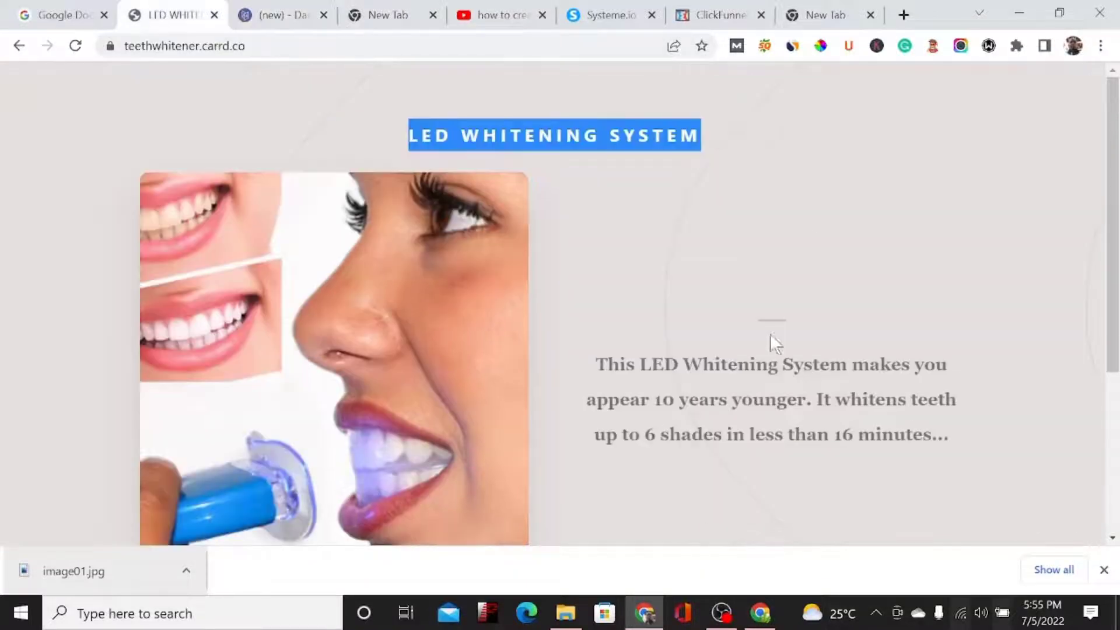
left_click(639, 381)
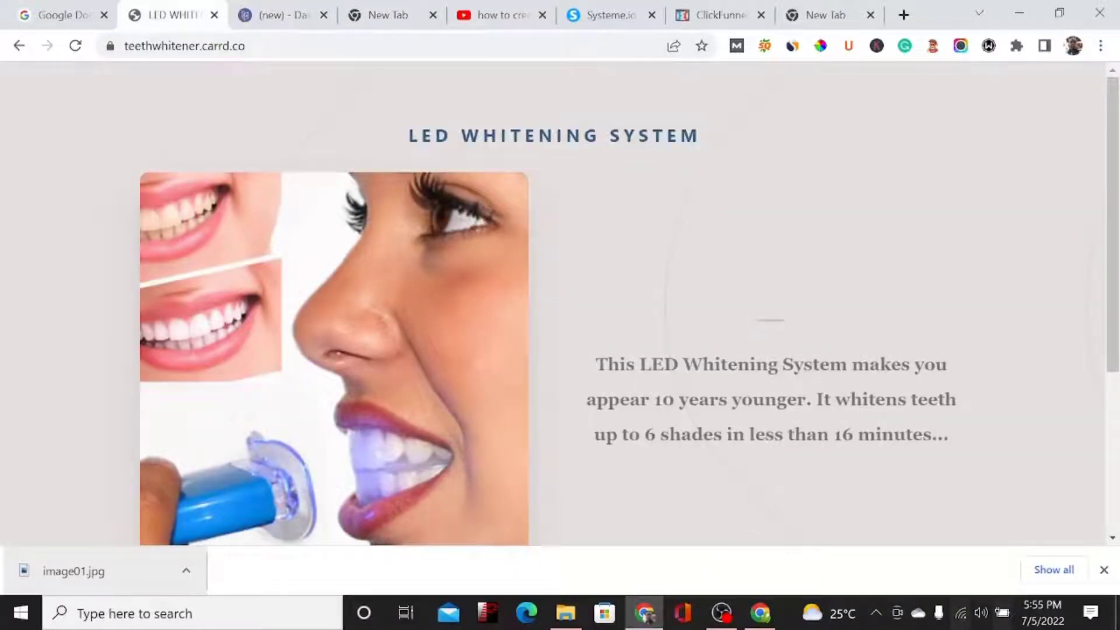
left_click_drag(596, 364, 978, 457)
key("ctrl+c")
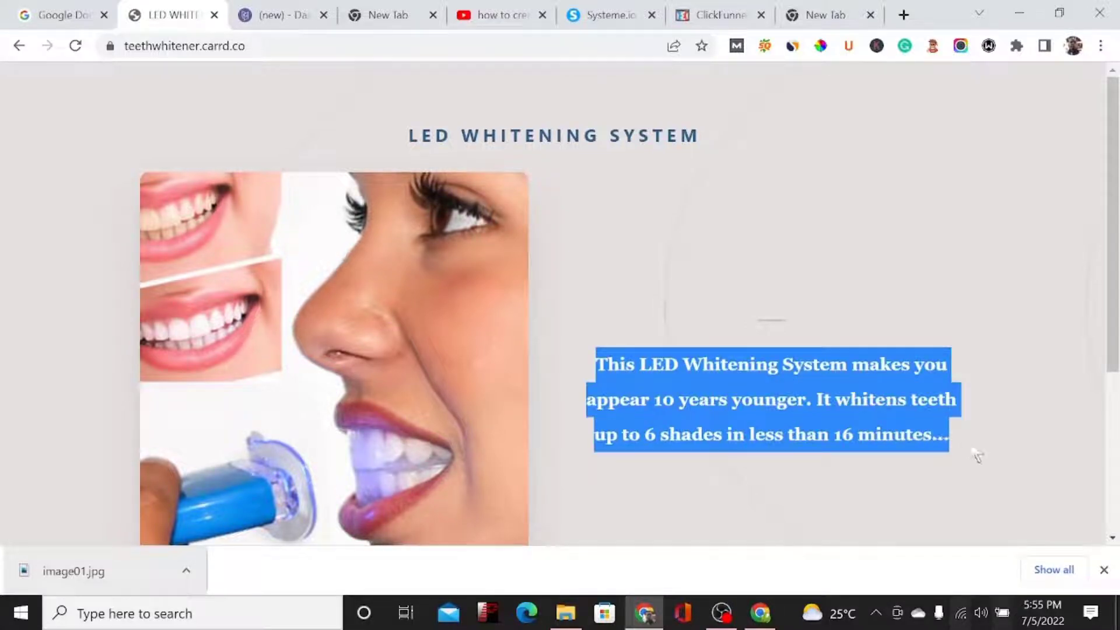
Replace the placeholder paragraph under the title in the Carrd editor with the copied LED Whitening System description
left_click(293, 12)
left_click(792, 387)
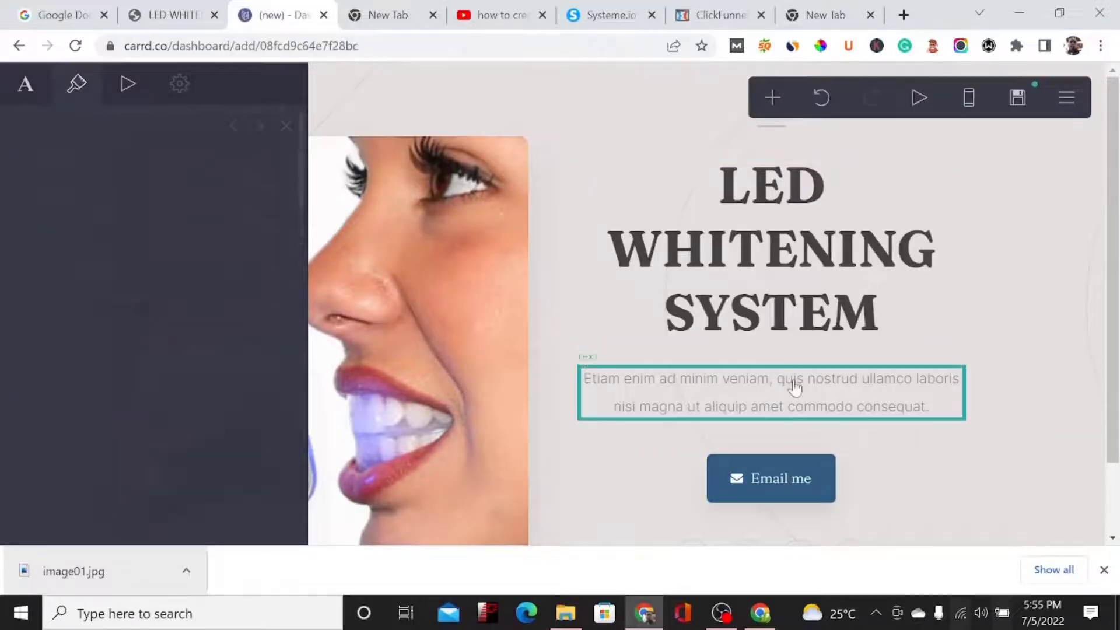
key("Escape")
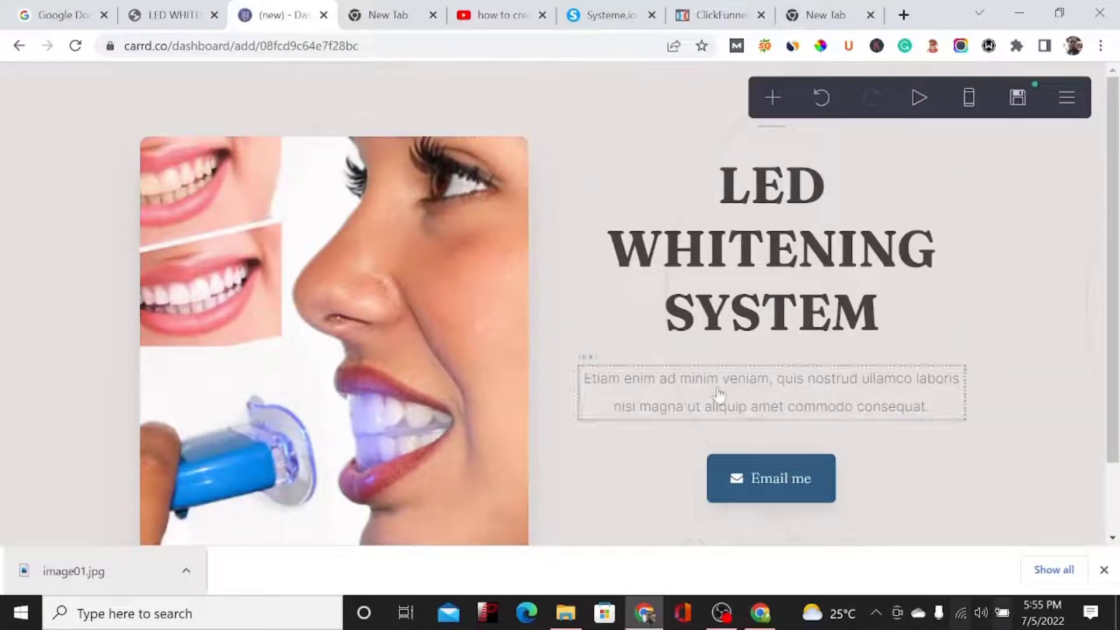
left_click(719, 395)
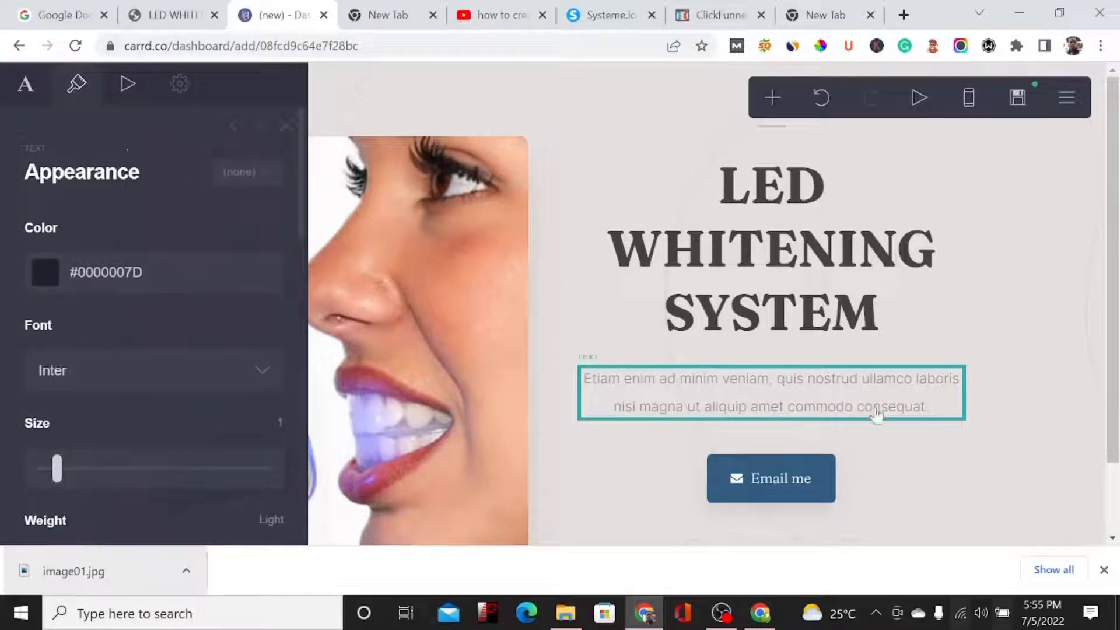
left_click(24, 93)
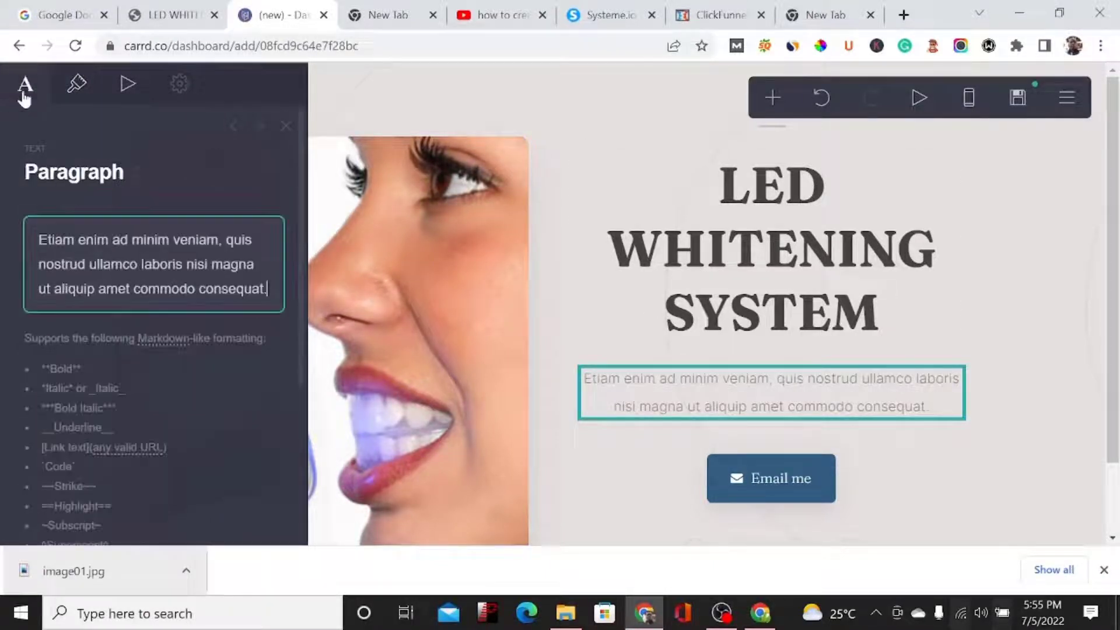
triple_click(264, 290)
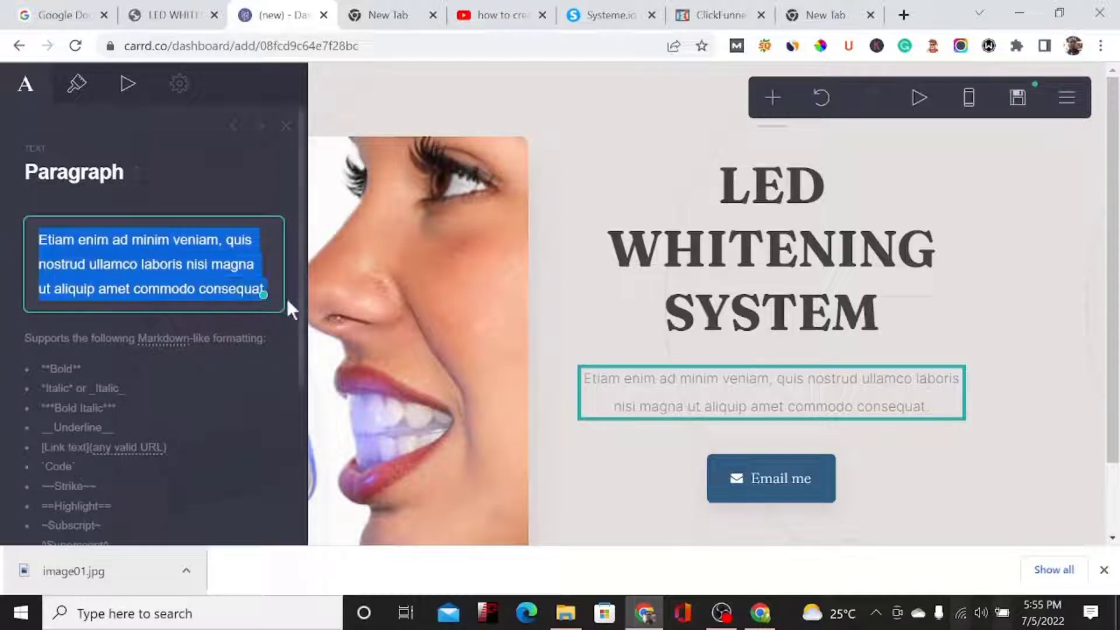
key("ctrl+v")
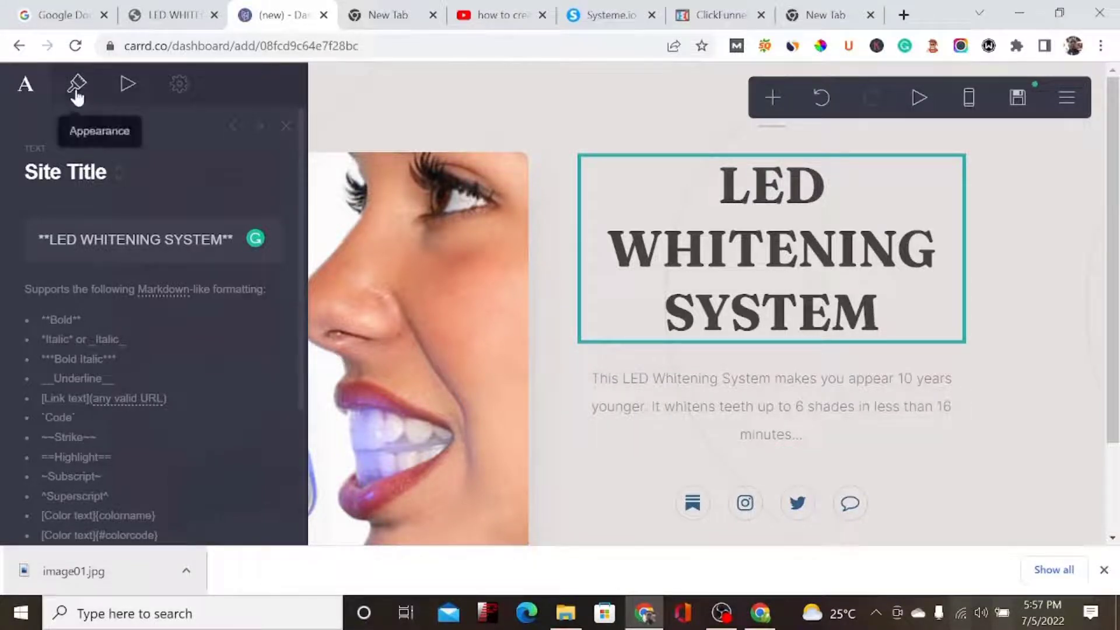
Set the description paragraph's font size to 1.25
left_click(629, 407)
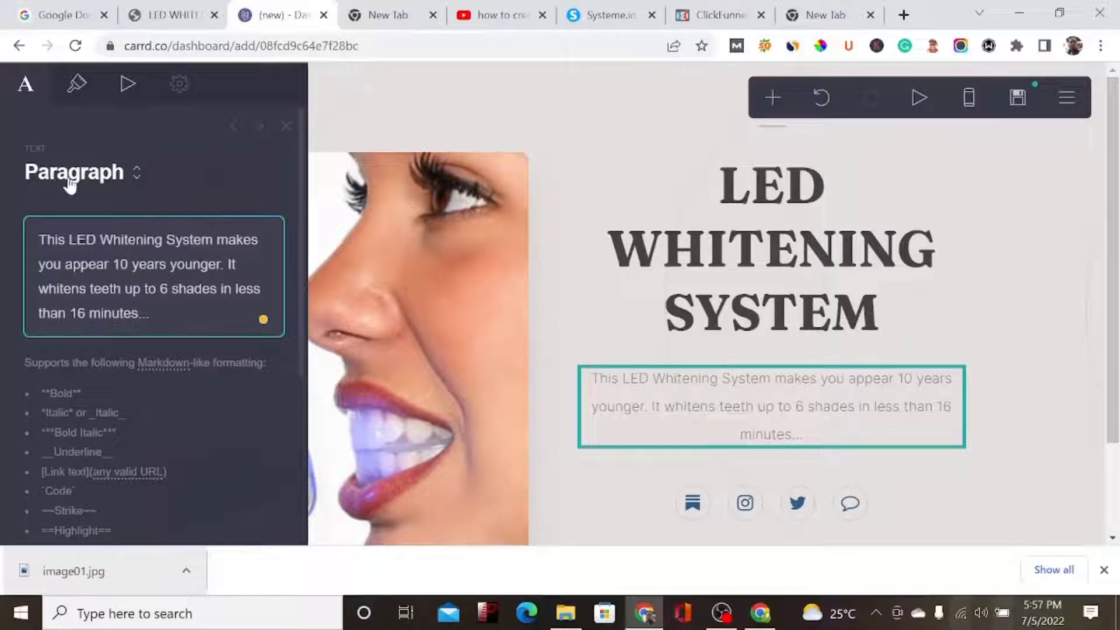
left_click(114, 185)
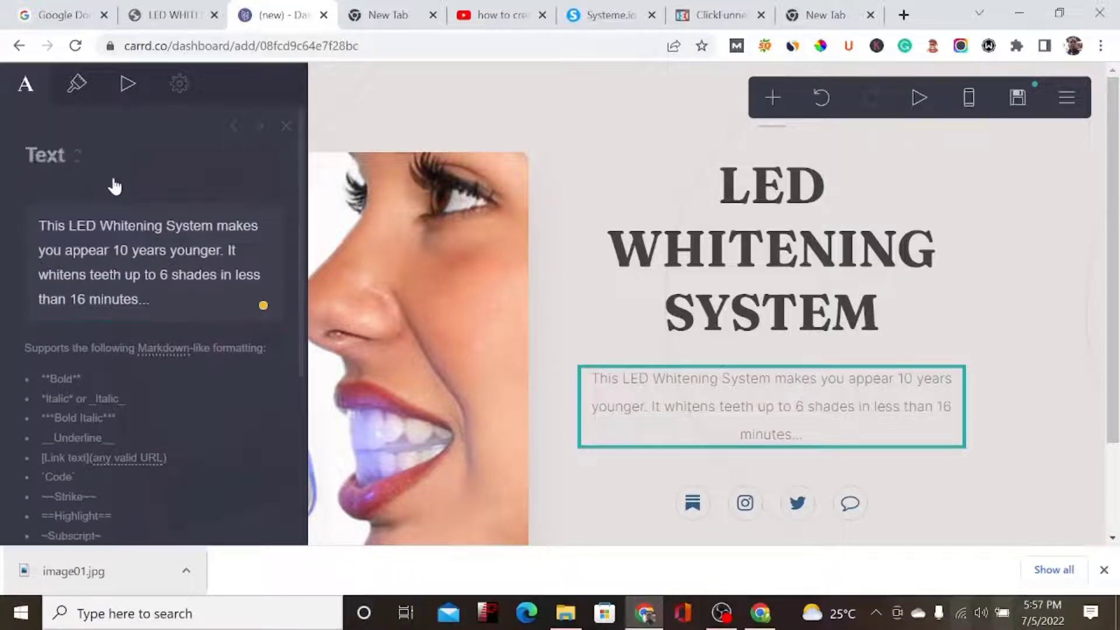
left_click(76, 166)
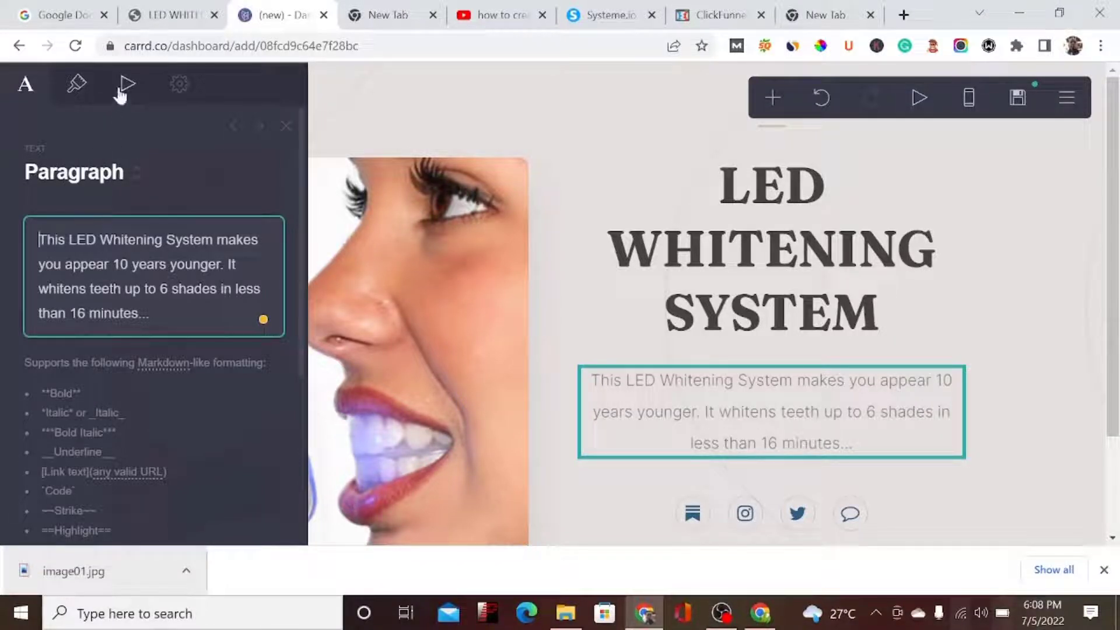
left_click(89, 89)
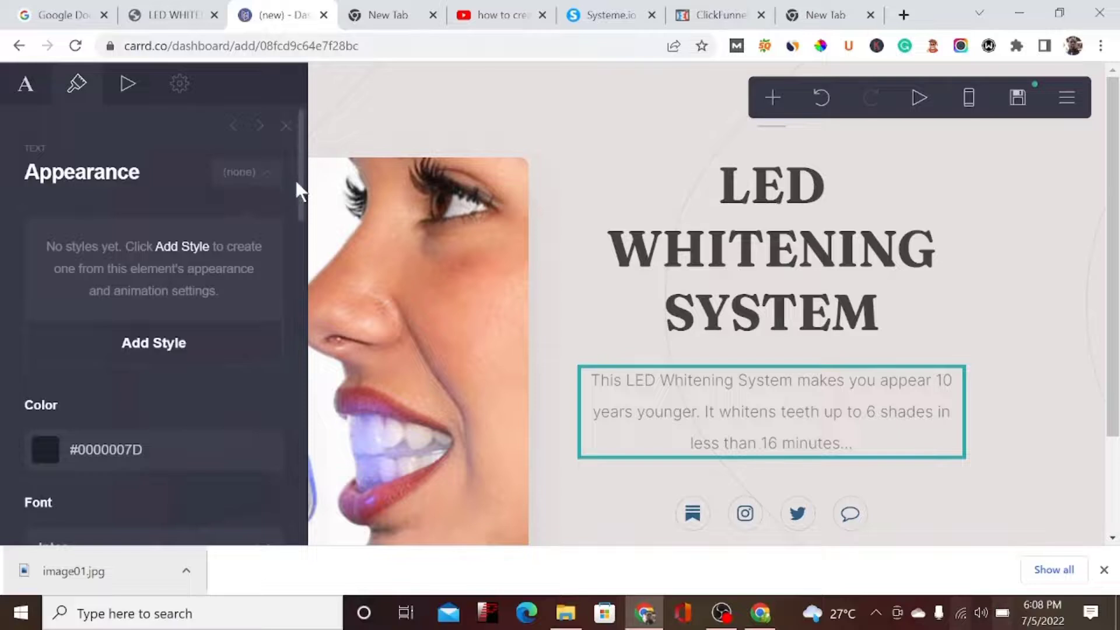
left_click_drag(300, 191, 289, 293)
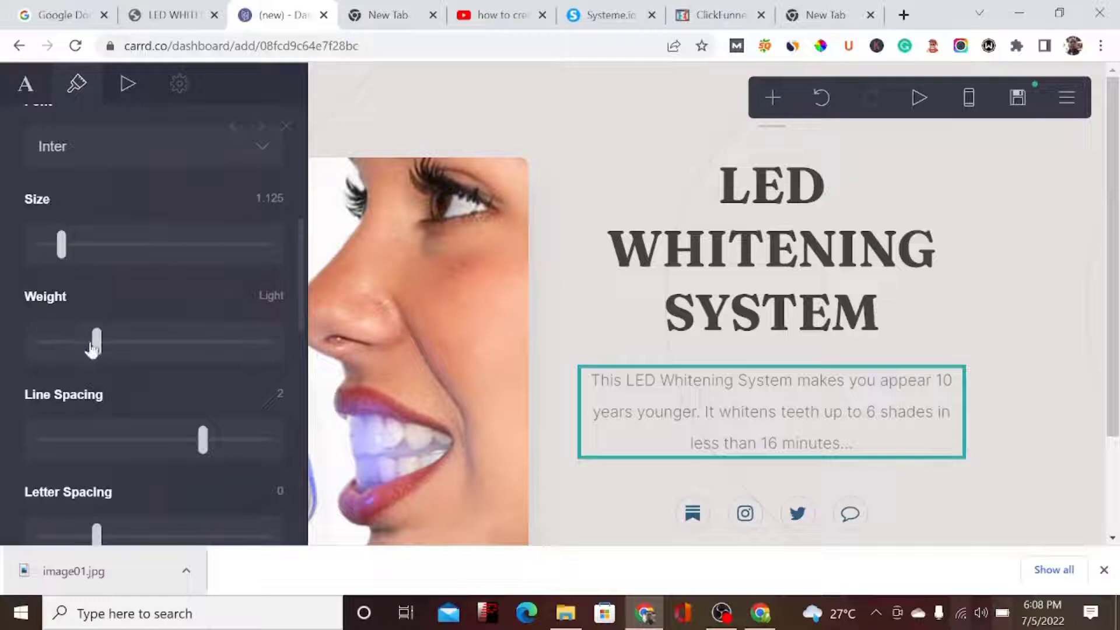
mouse_move(68, 252)
left_mouse_down()
mouse_move(88, 250)
mouse_move(69, 254)
left_mouse_up()
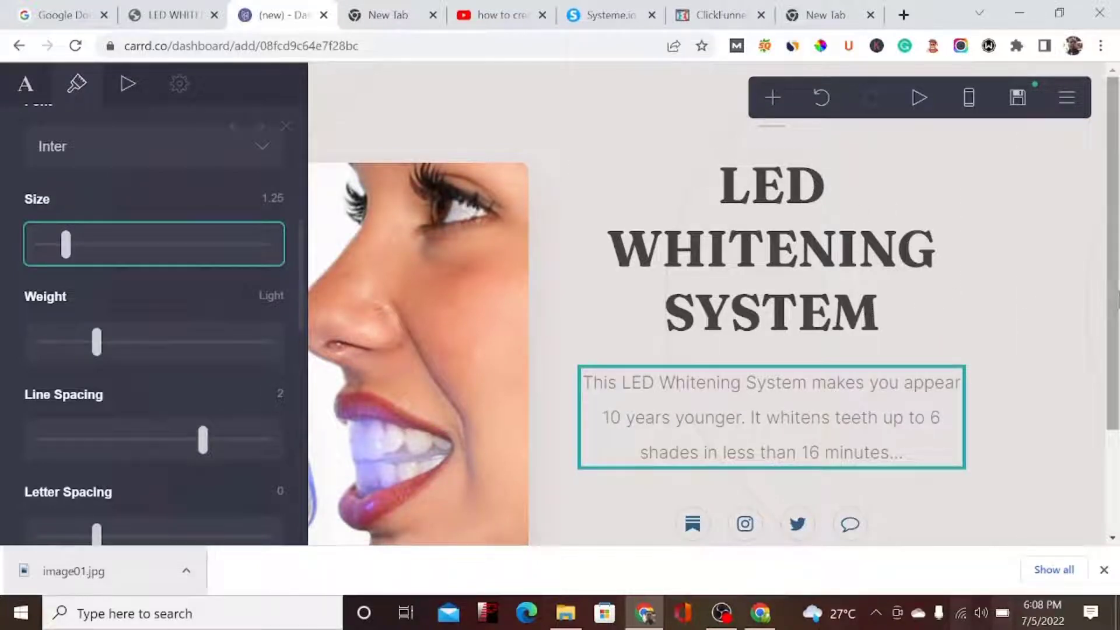
Delete the row of social media icons between the description paragraph and the Email me button
left_click_drag(1115, 298, 1078, 408)
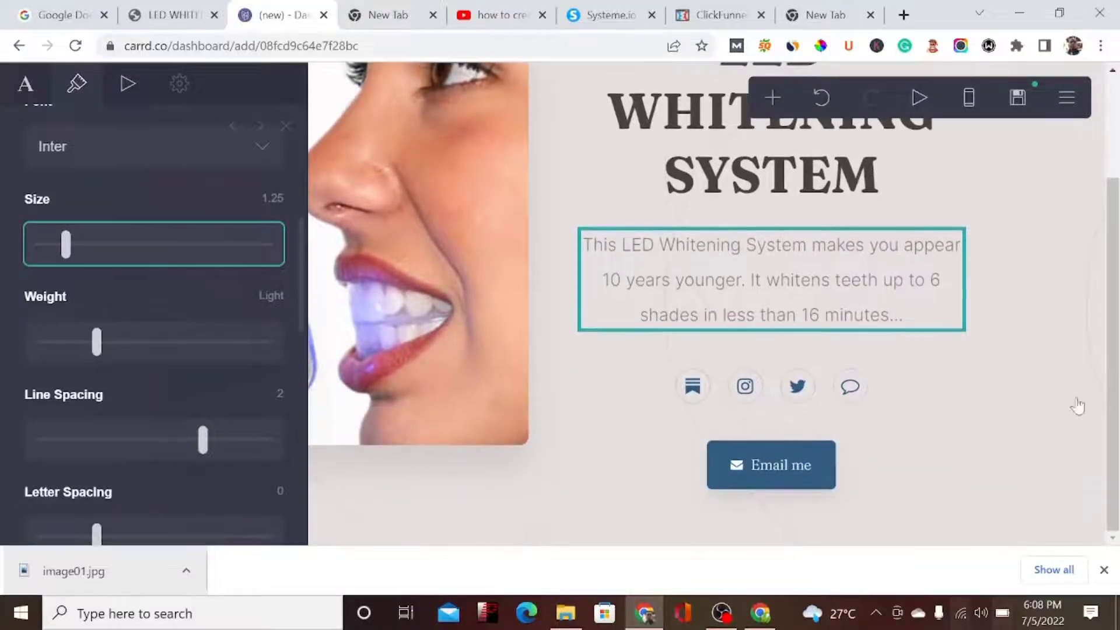
left_click(873, 383)
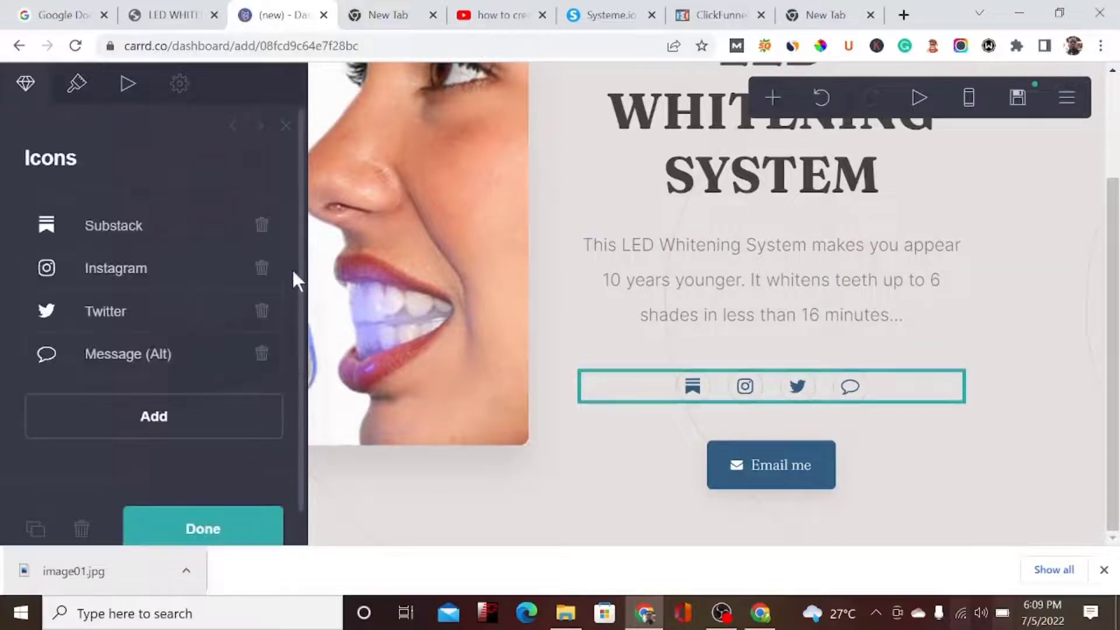
scroll(301, 274, "down", 1)
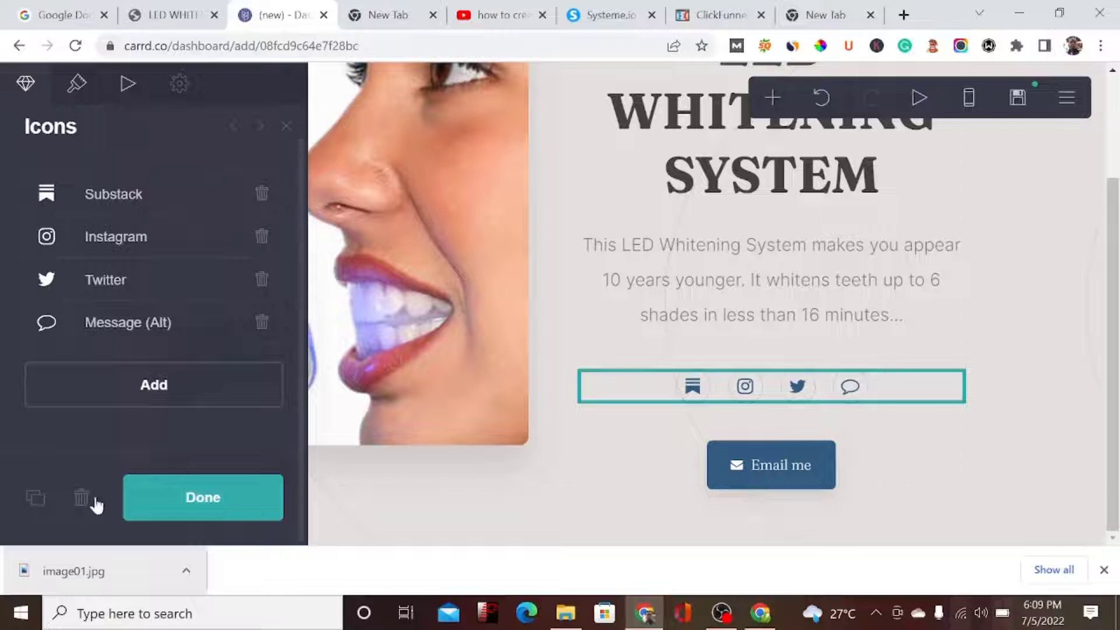
left_click(80, 511)
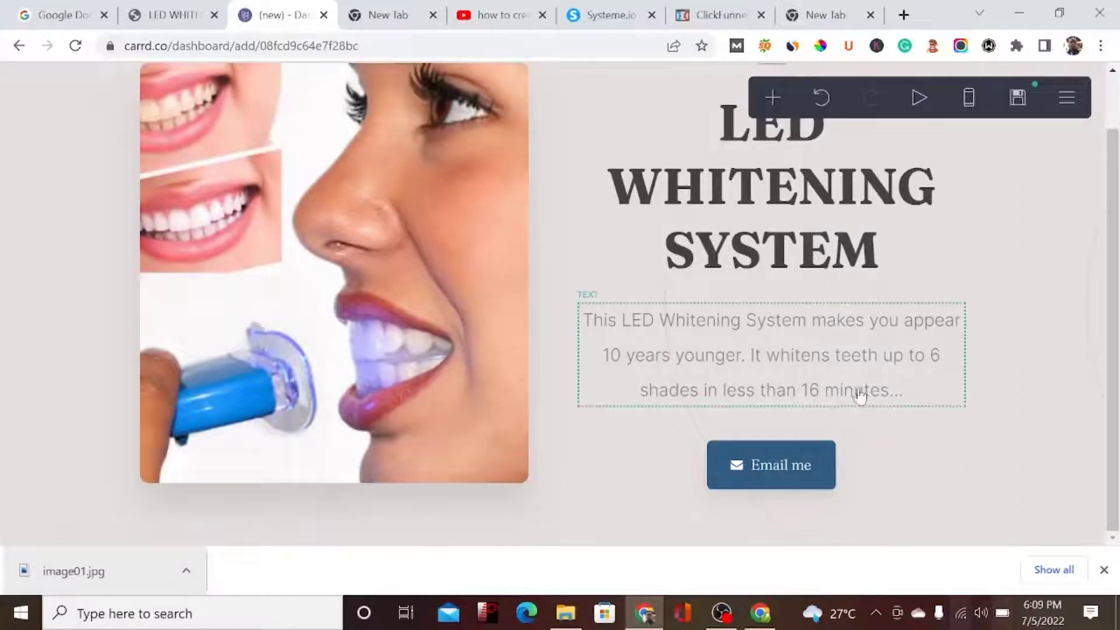
Copy the button text "CLICK HERE TO LEARN MORE" from the teethwhitener.carrd.co page
left_click(196, 18)
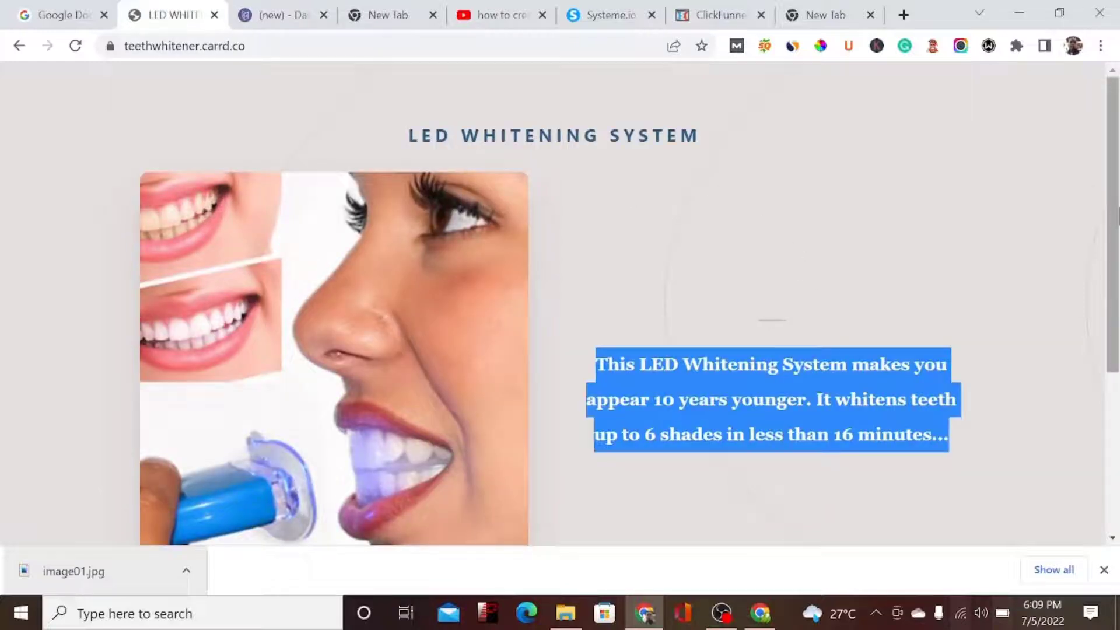
scroll(1113, 233, "down", 3)
left_click_drag(1089, 310, 1085, 368)
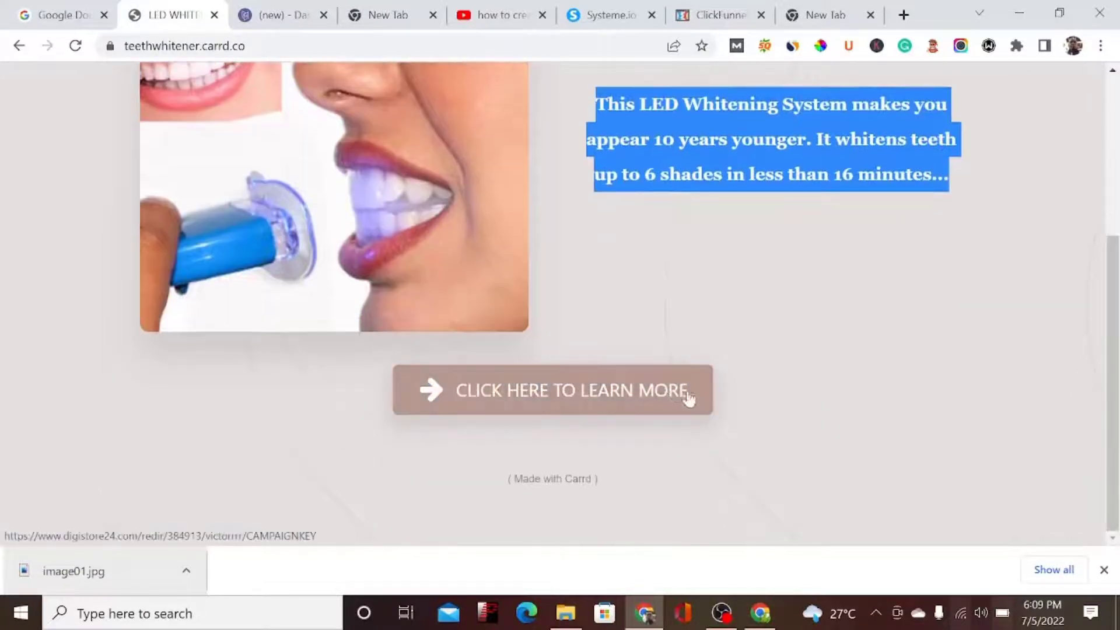
left_click_drag(775, 387, 455, 390)
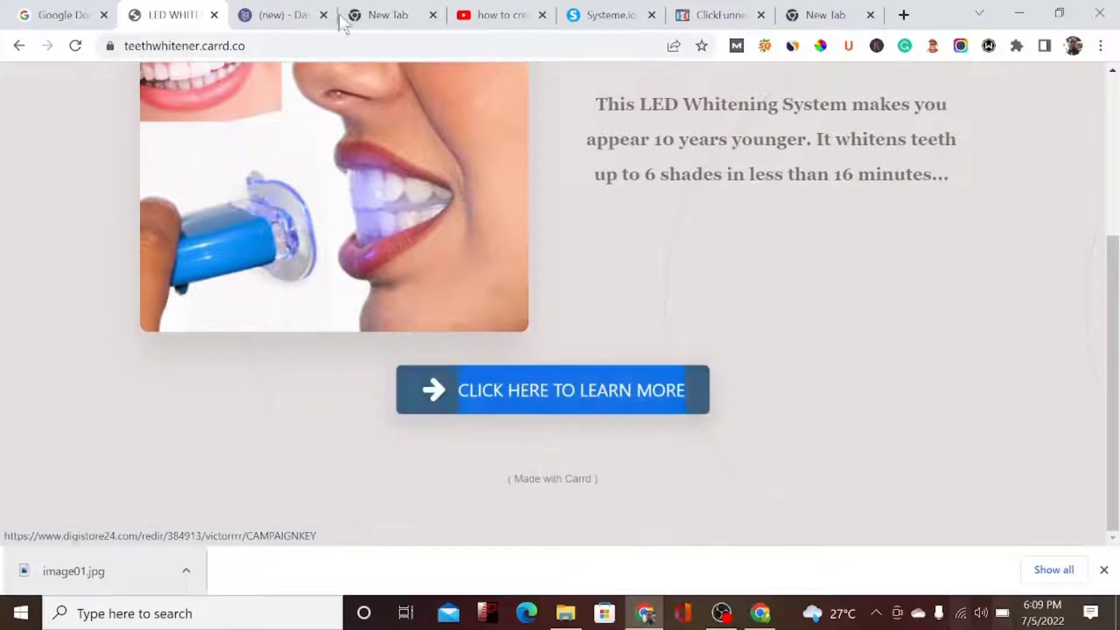
In the Carrd editor, replace the Email me button's label with "CCLICK HERE TO LEARN MORE"
left_click(280, 15)
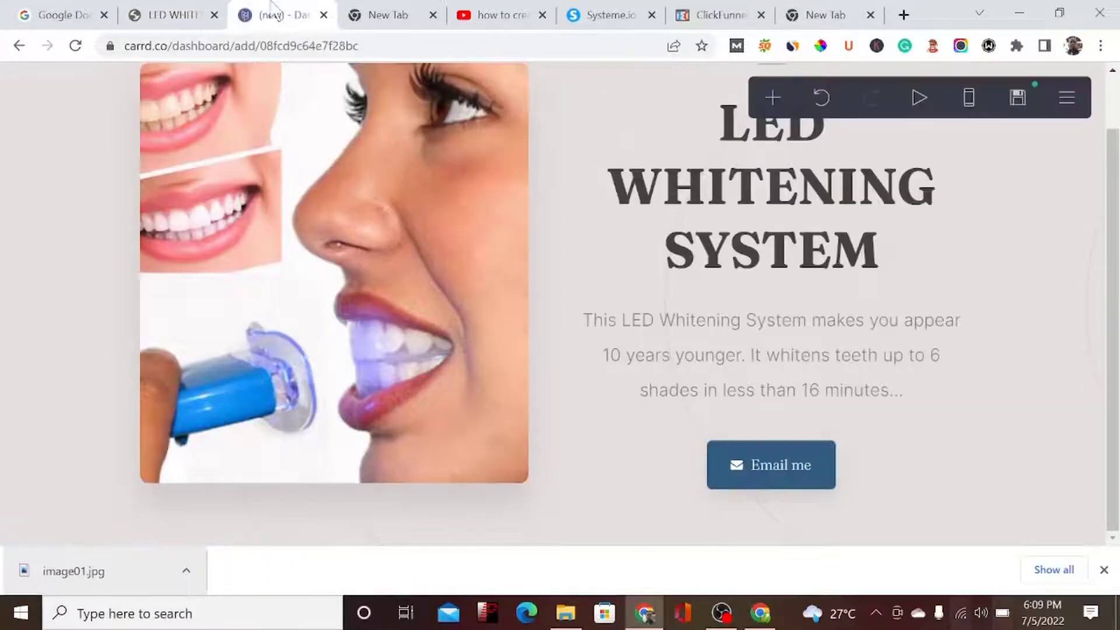
left_click(766, 461)
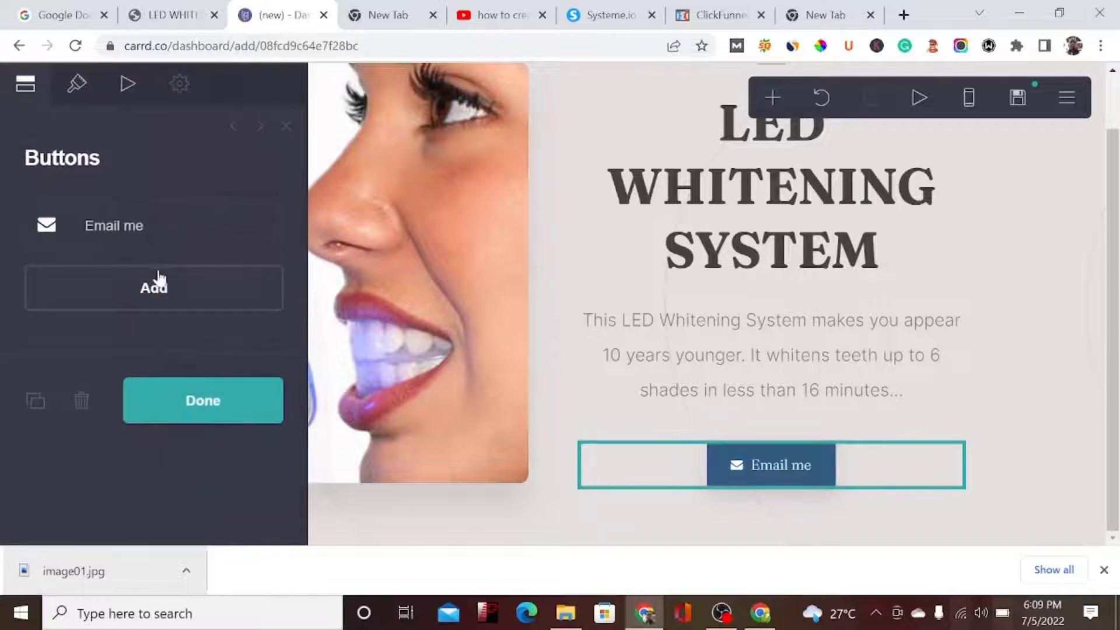
left_click(152, 237)
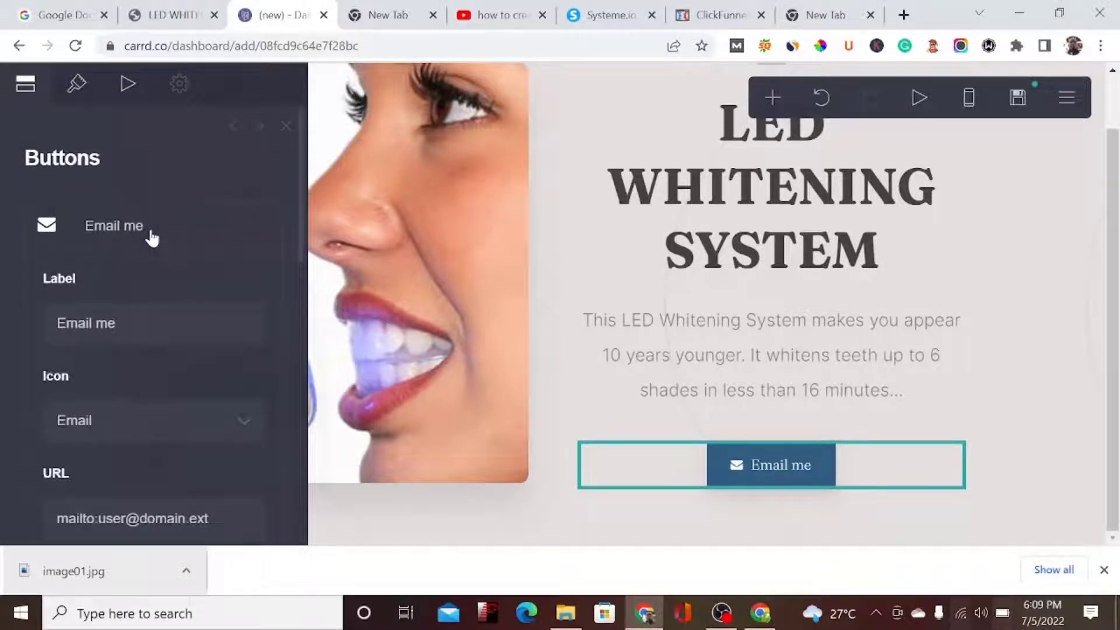
scroll(300, 236, "down", 1)
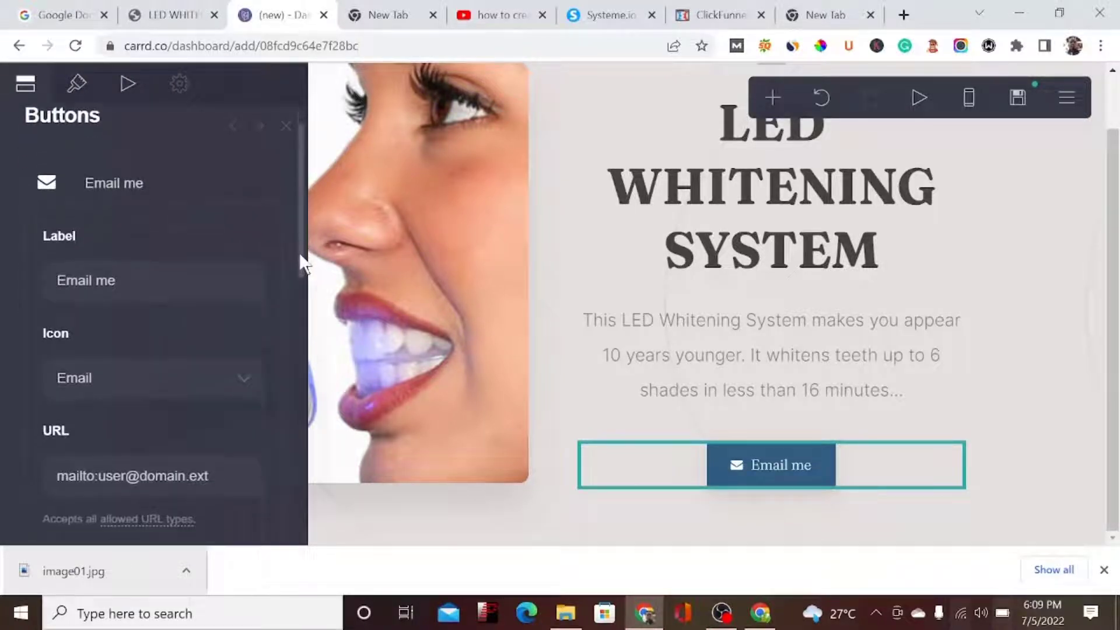
left_click(52, 188)
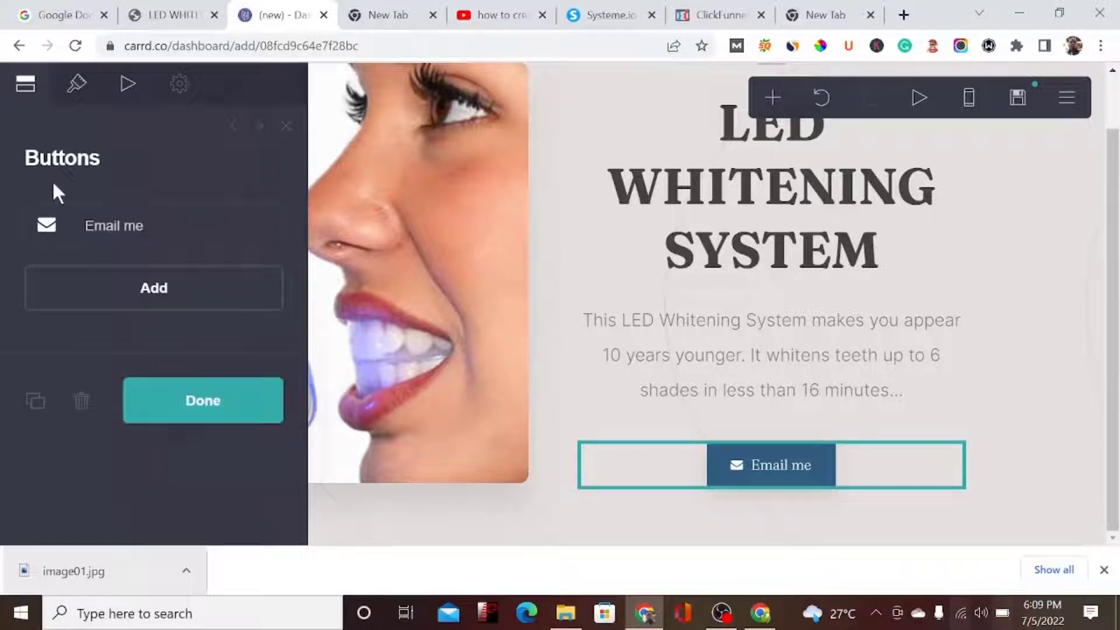
left_click(47, 228)
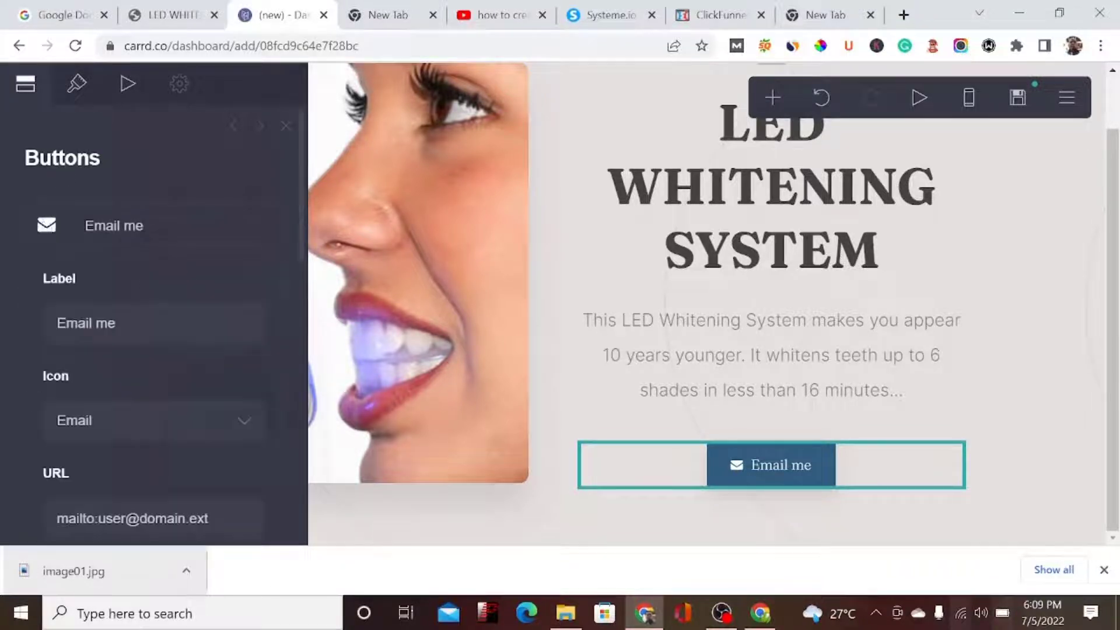
left_click_drag(123, 324, 55, 324)
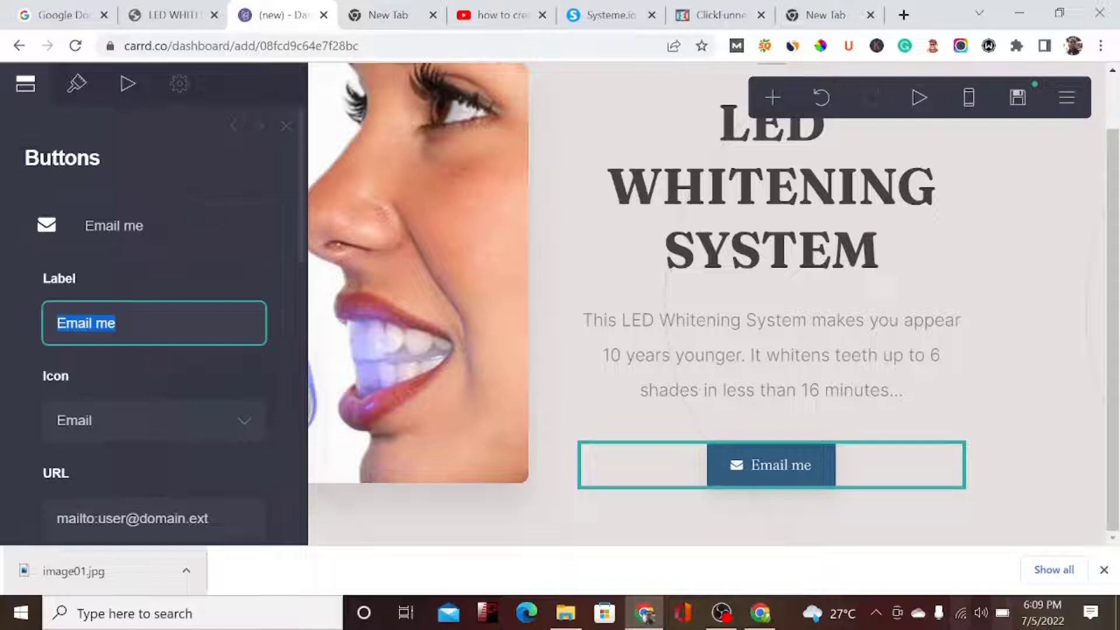
type("CLICK HERE TO LEARN MORE")
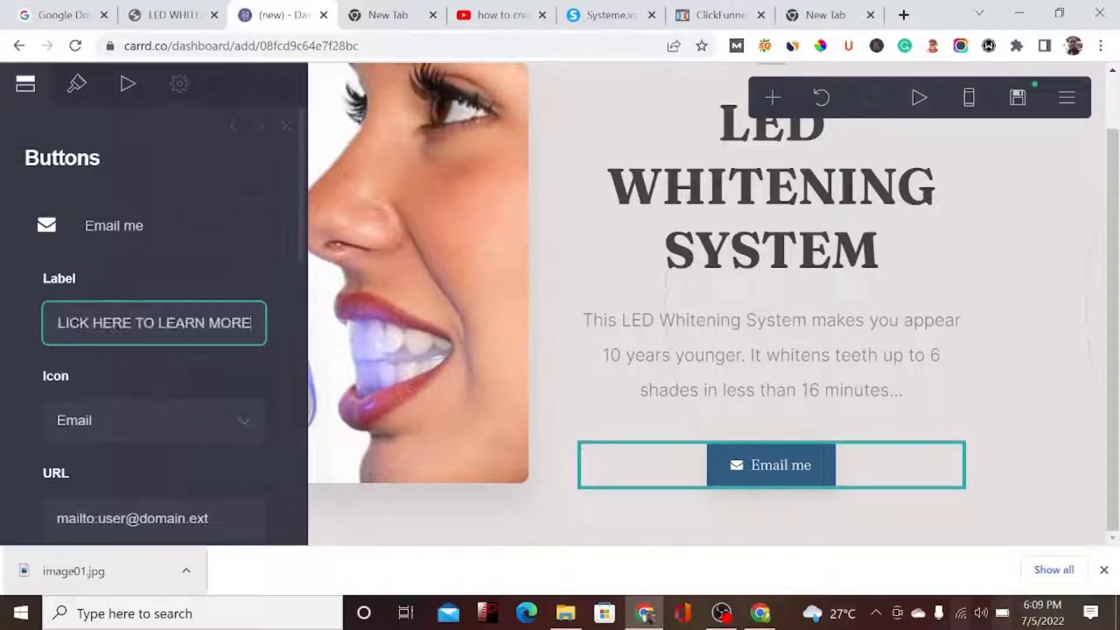
type("c")
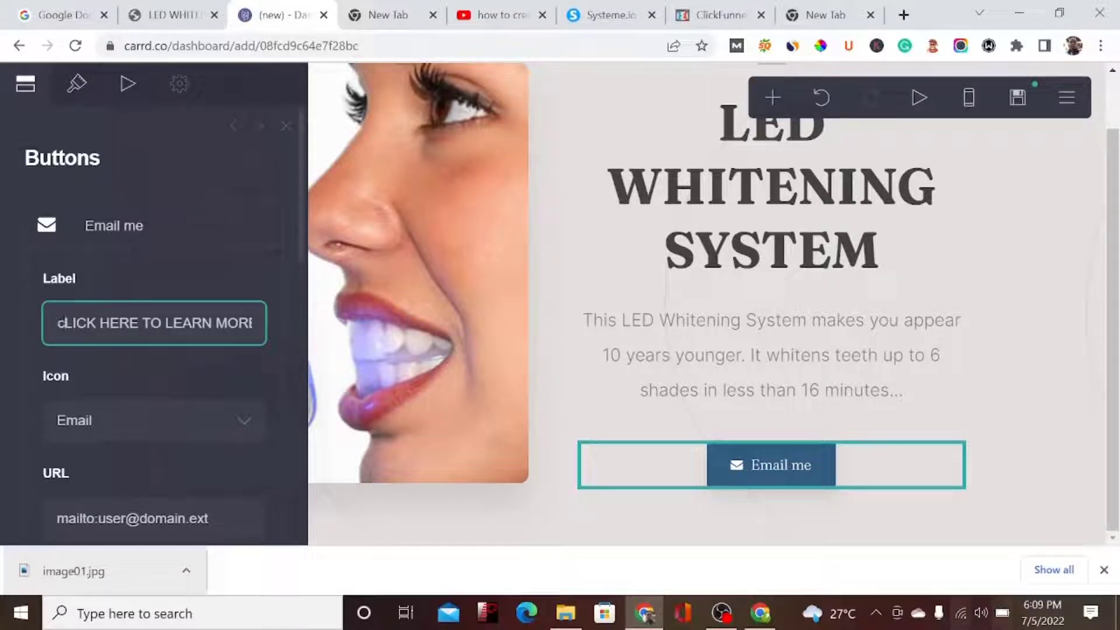
key("BackSpace")
type("C")
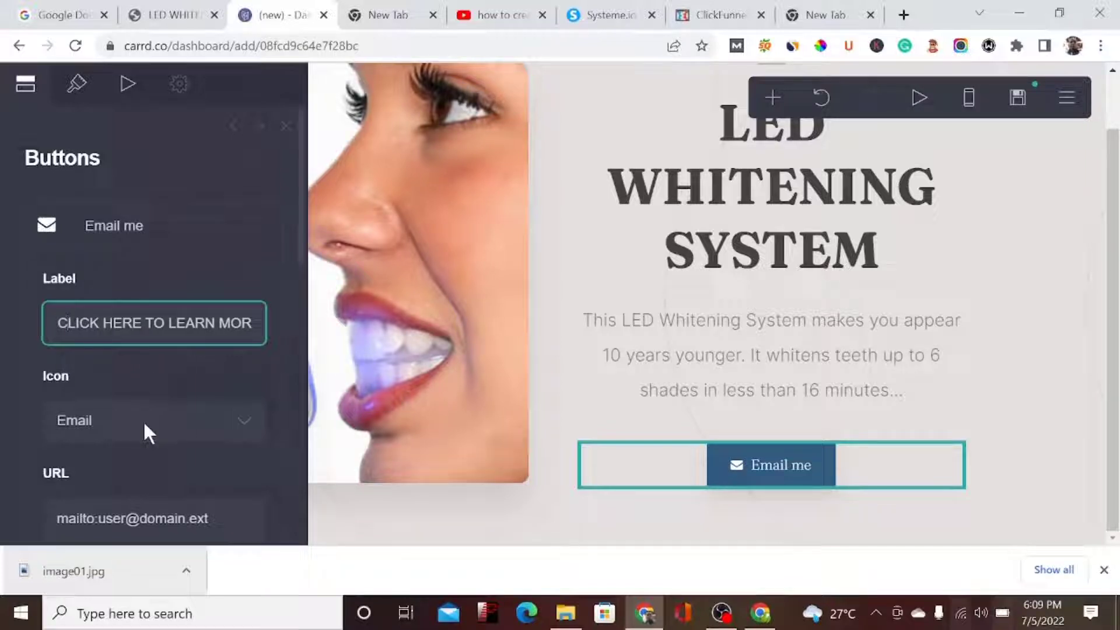
Change the icon of the button under the description paragraph to Check
left_click(246, 416)
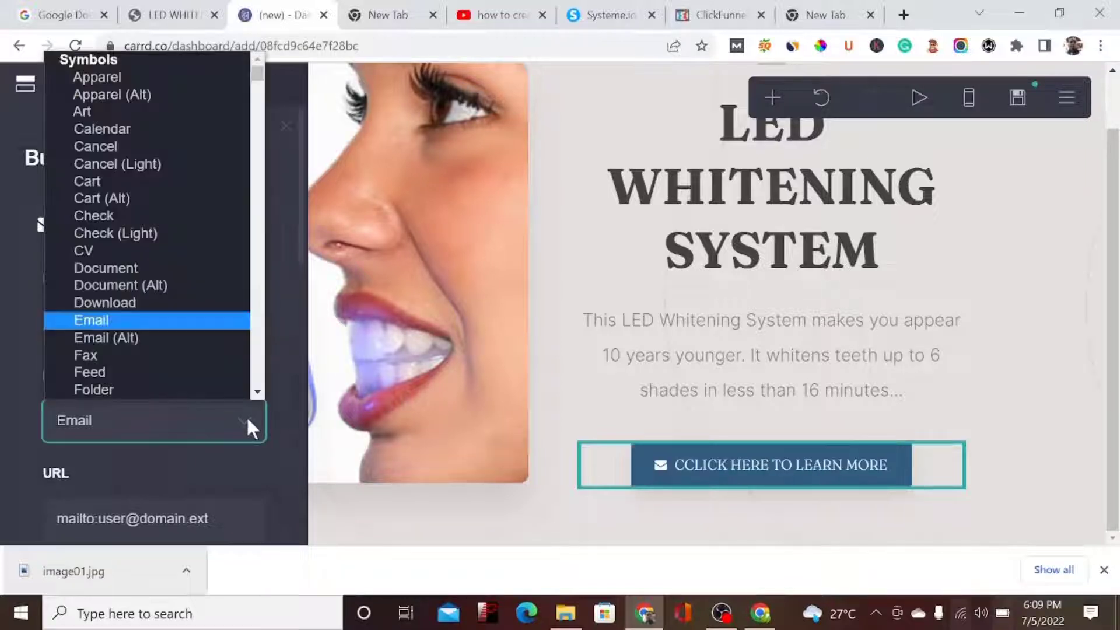
scroll(249, 320, "down", 1)
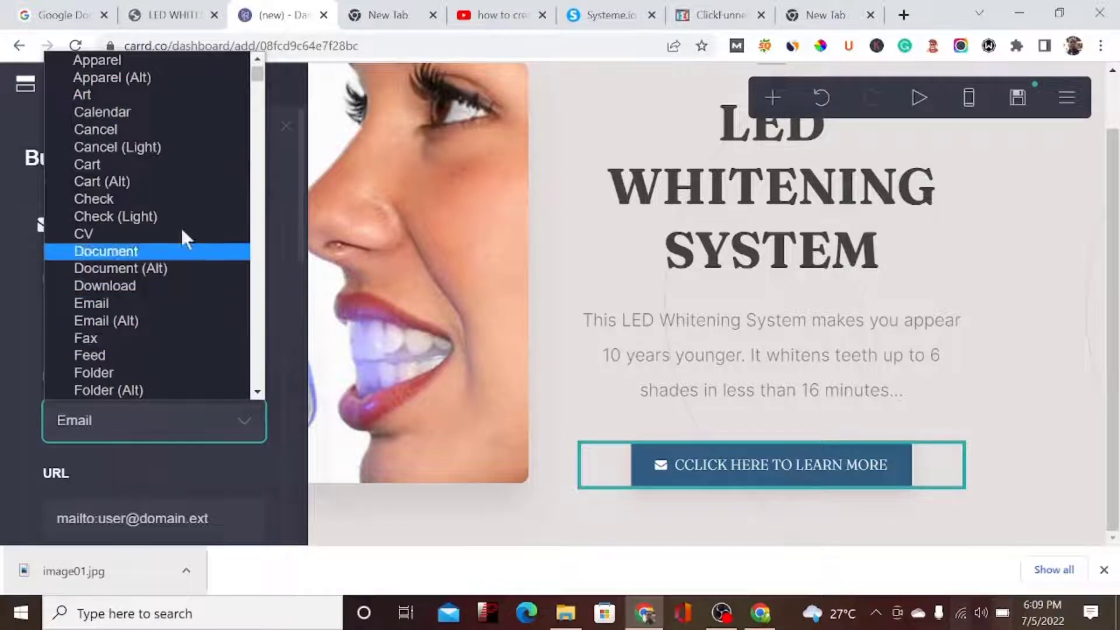
left_click(154, 198)
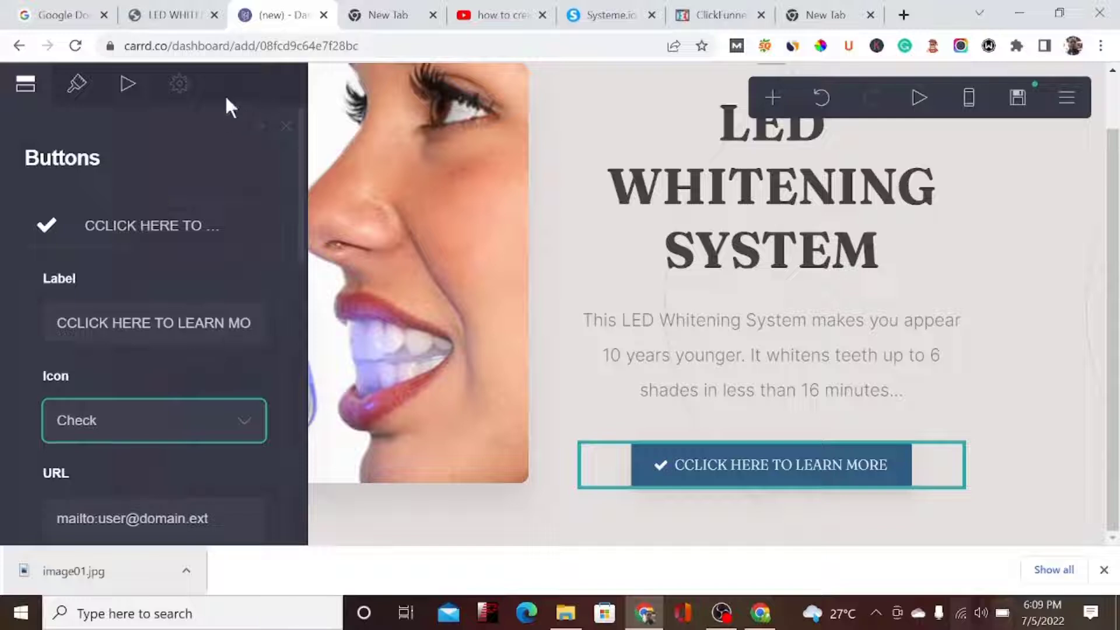
left_click(175, 15)
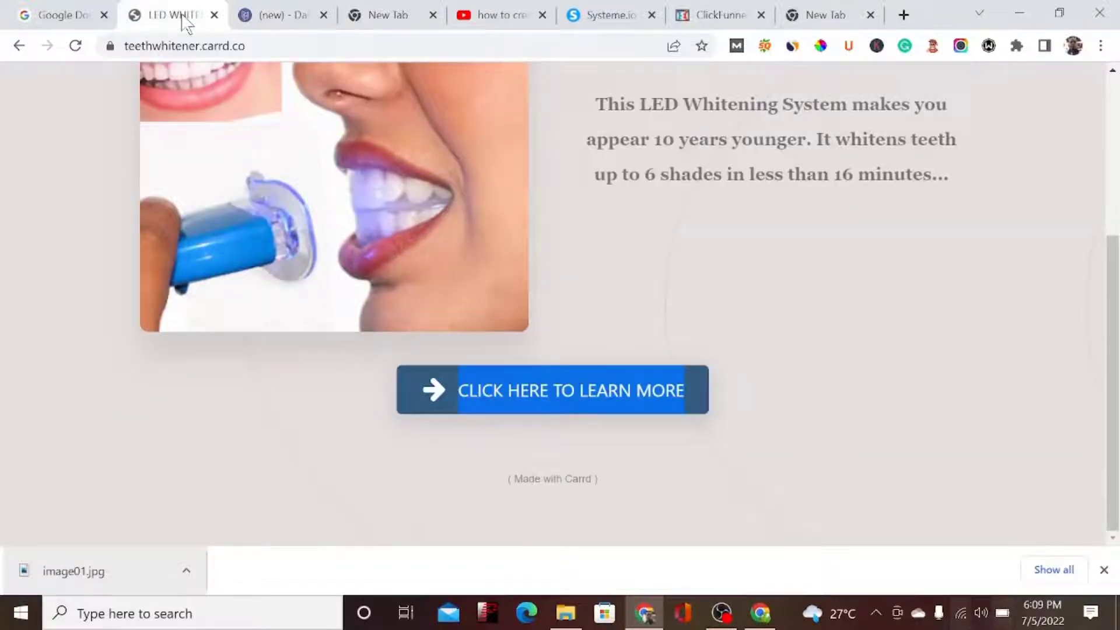
left_click(264, 15)
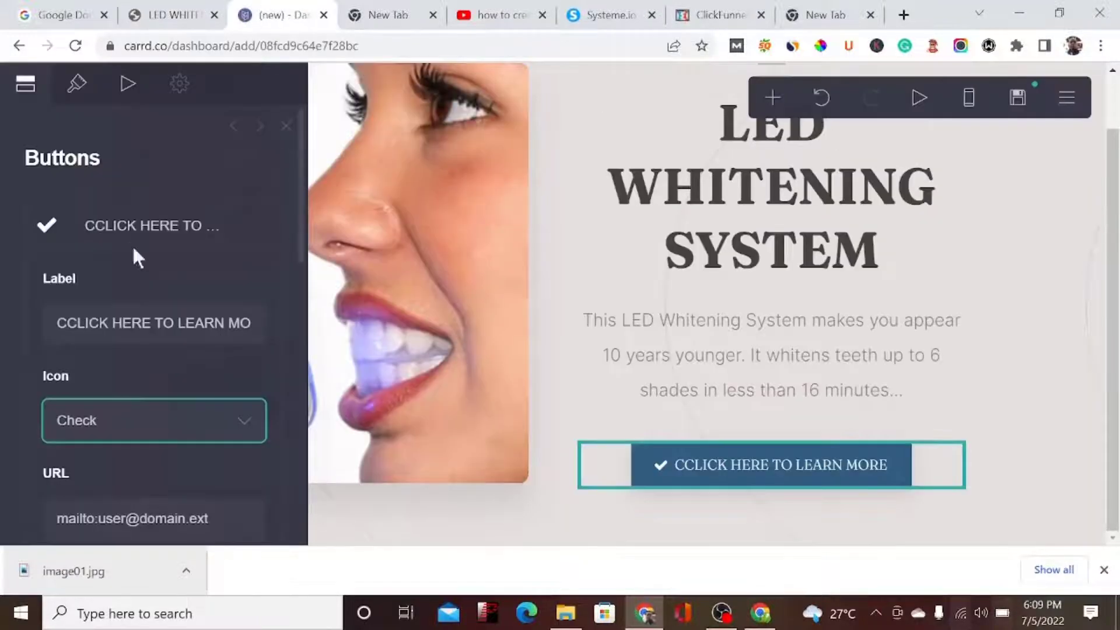
left_click(120, 433)
scroll(146, 233, "down", 1)
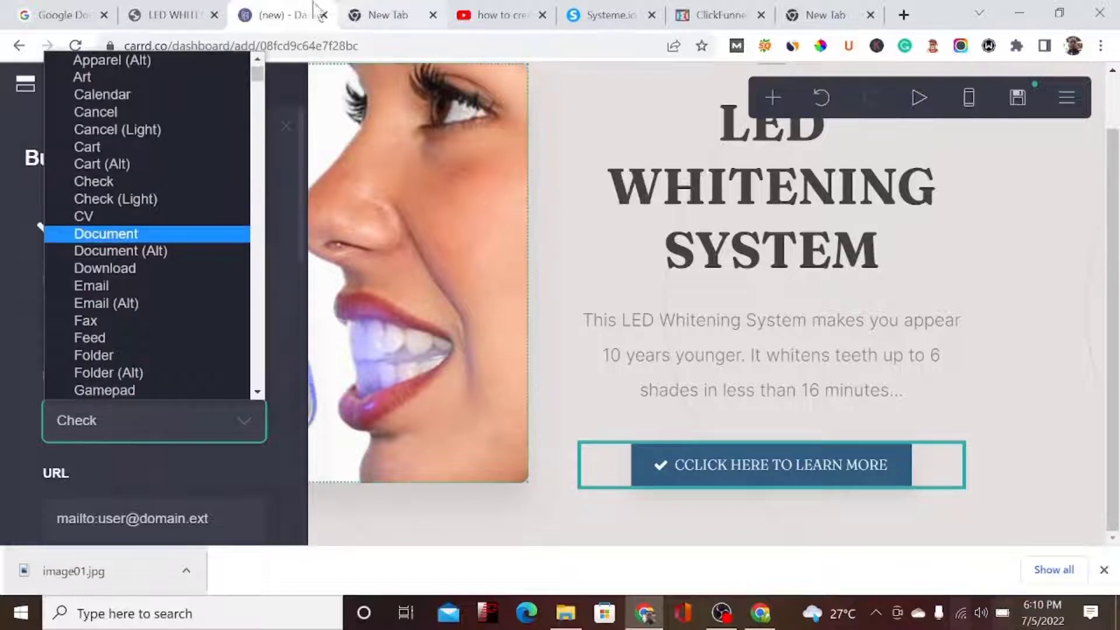
left_click(257, 20)
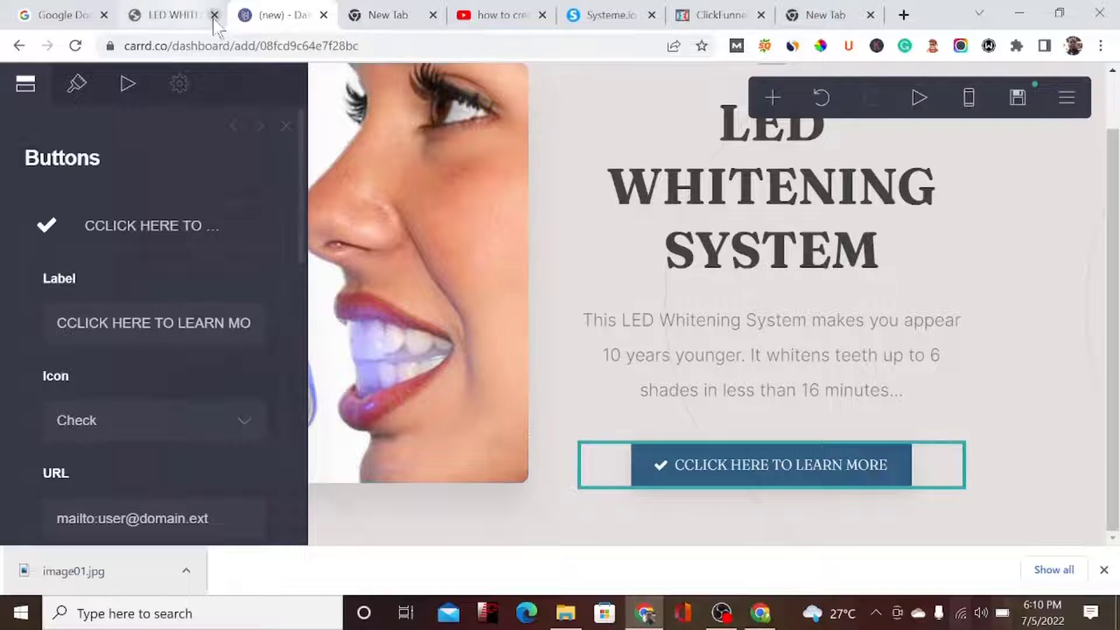
Copy the link address of the "CLICK HERE TO LEARN MORE" button on the teethwhitener.carrd.co page
left_click(168, 23)
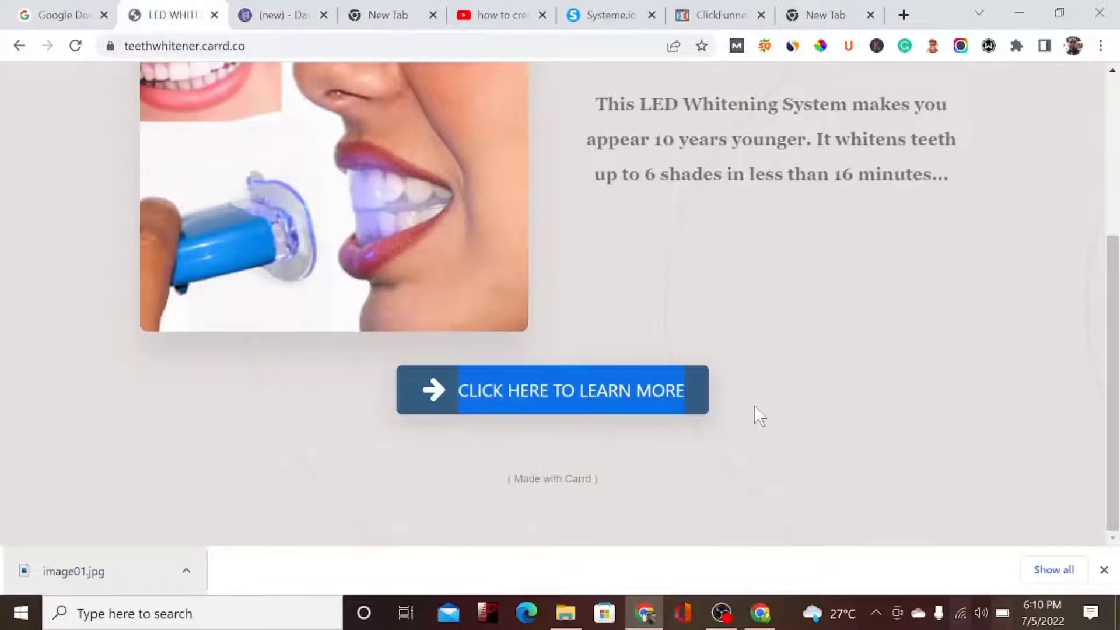
right_click(670, 397)
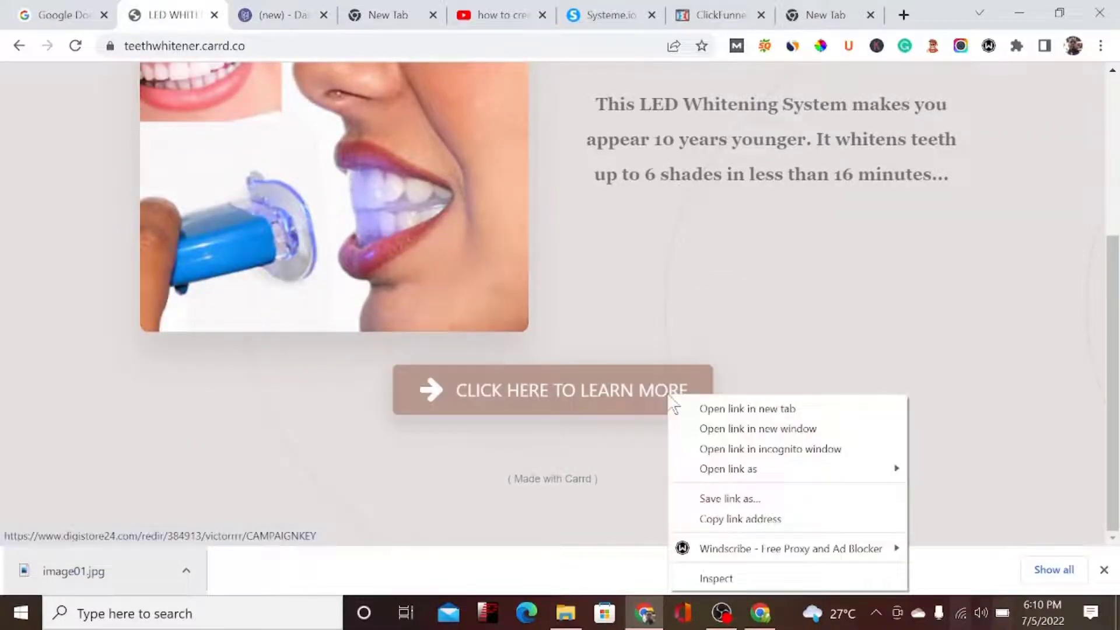
left_click(777, 519)
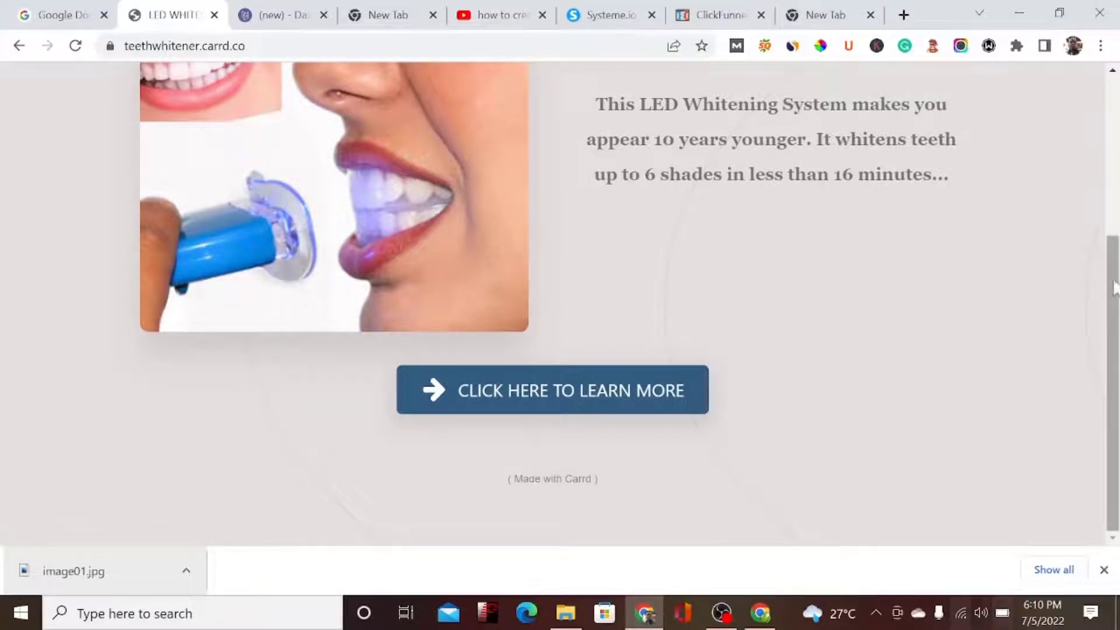
left_click_drag(1117, 289, 1113, 116)
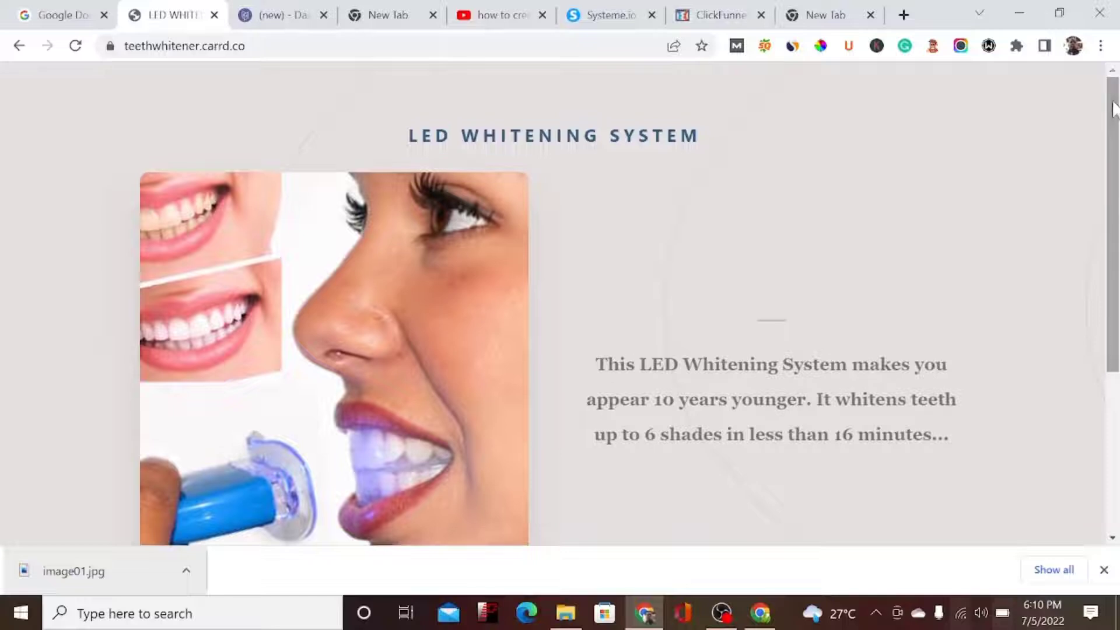
Replace the placeholder mailto URL of the Carrd page's button with the copied digistore24.com link
left_click(271, 13)
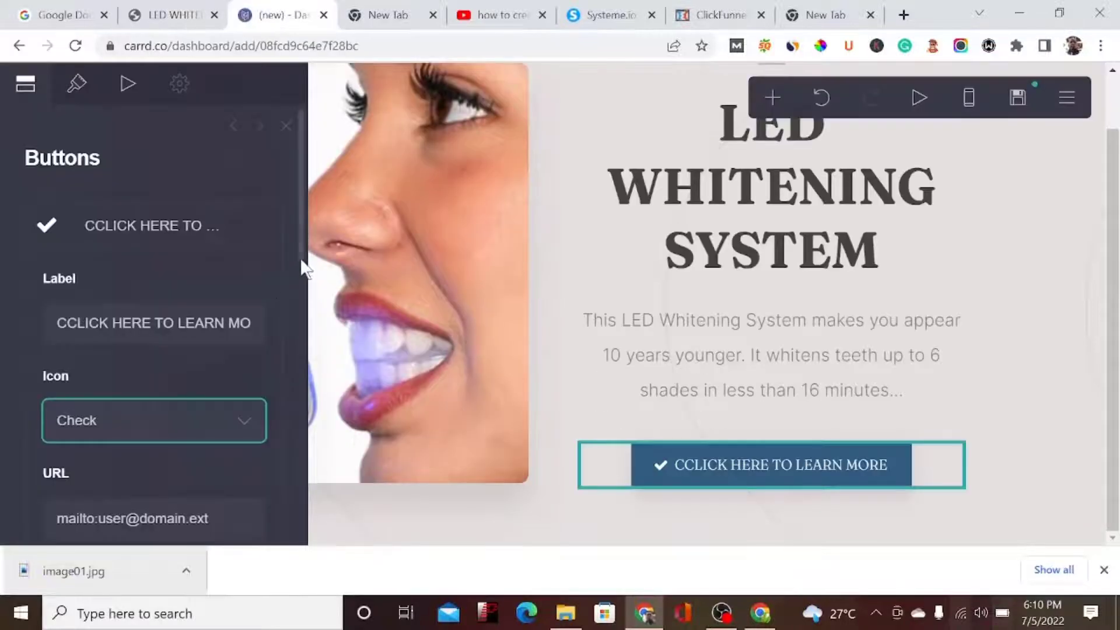
left_click_drag(300, 236, 286, 299)
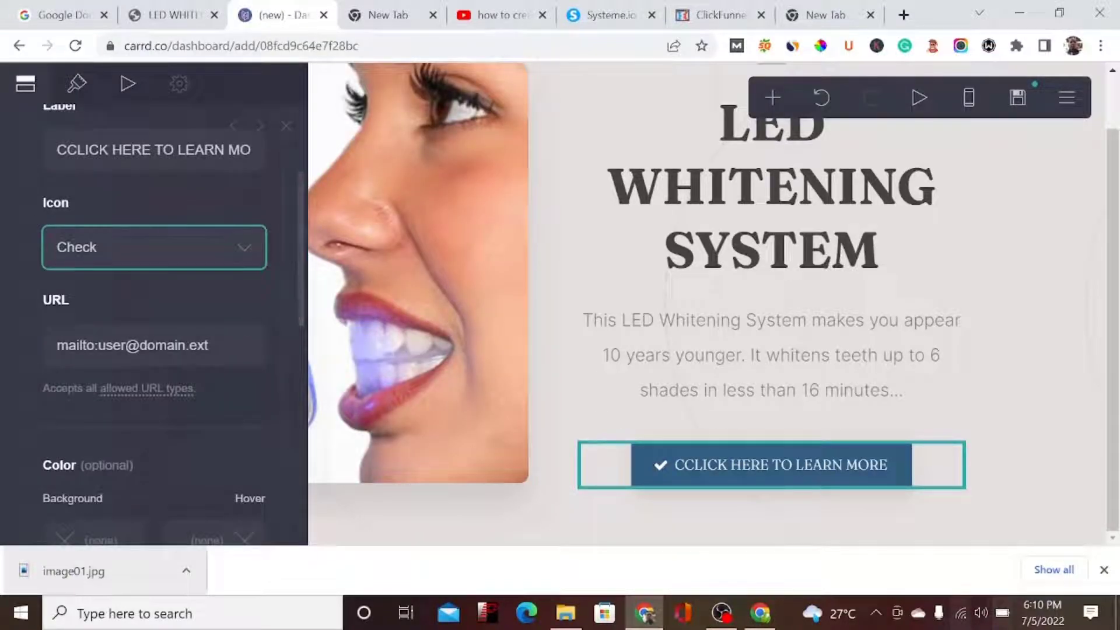
key("Tab")
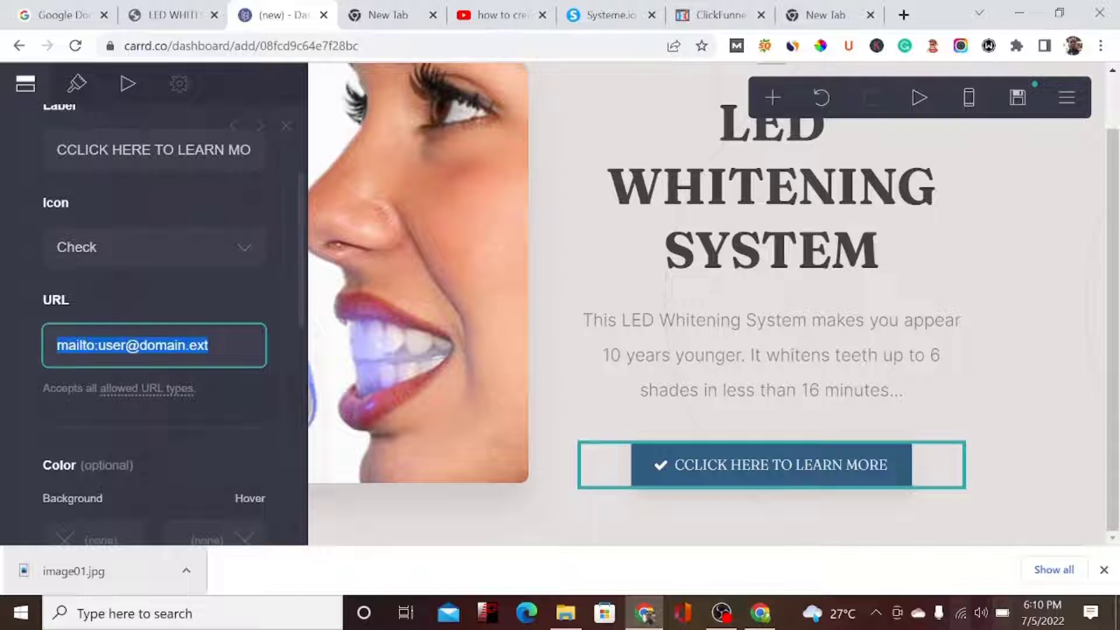
key("ctrl+v")
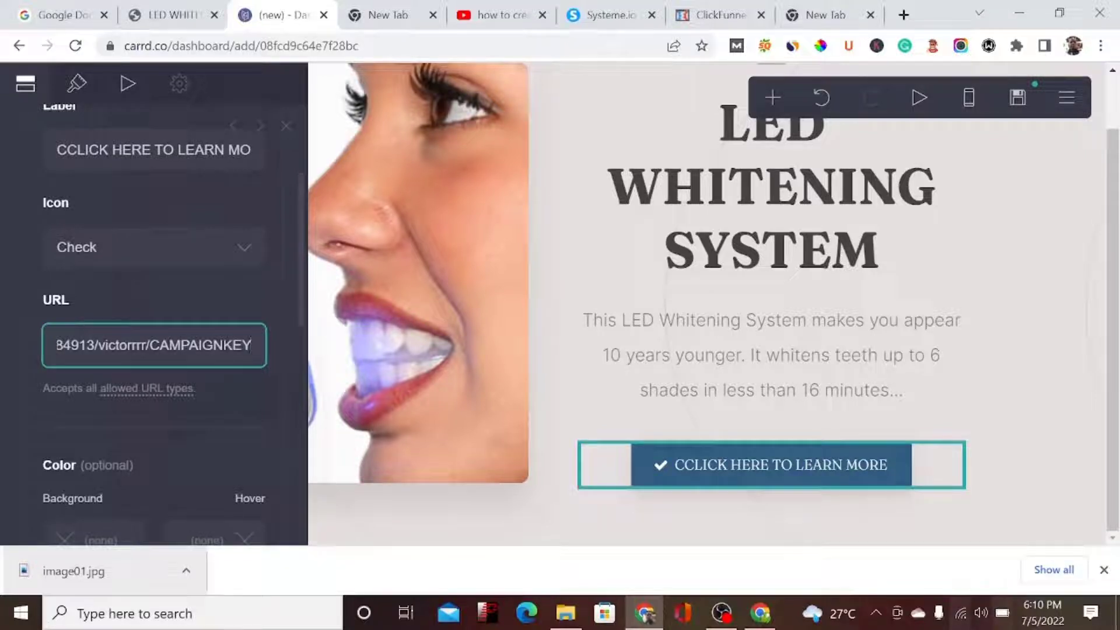
left_click(807, 355)
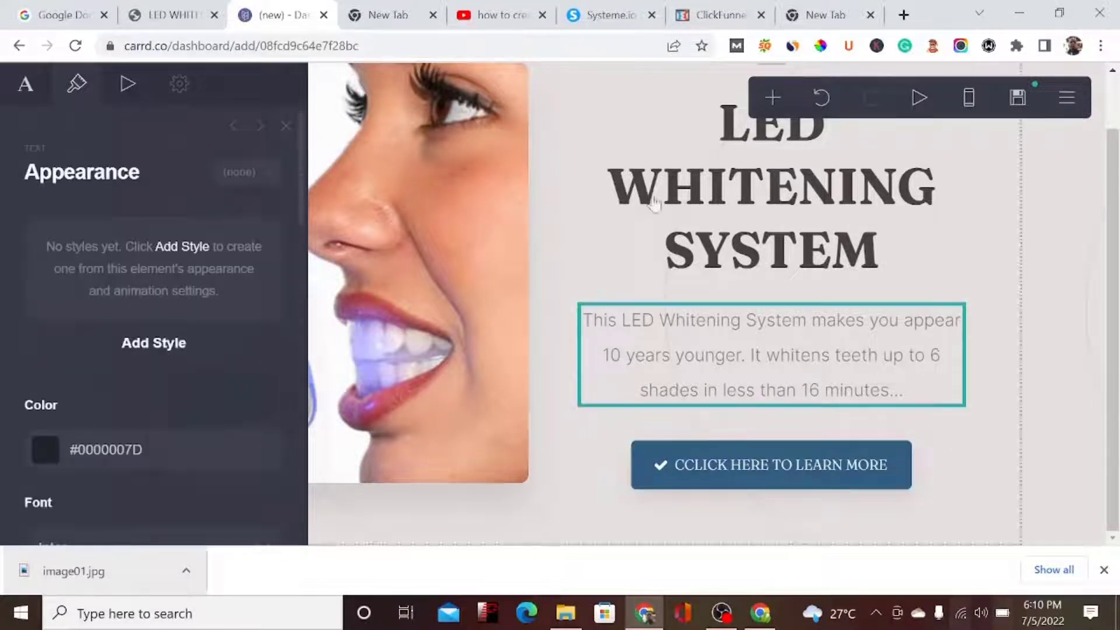
left_click(190, 12)
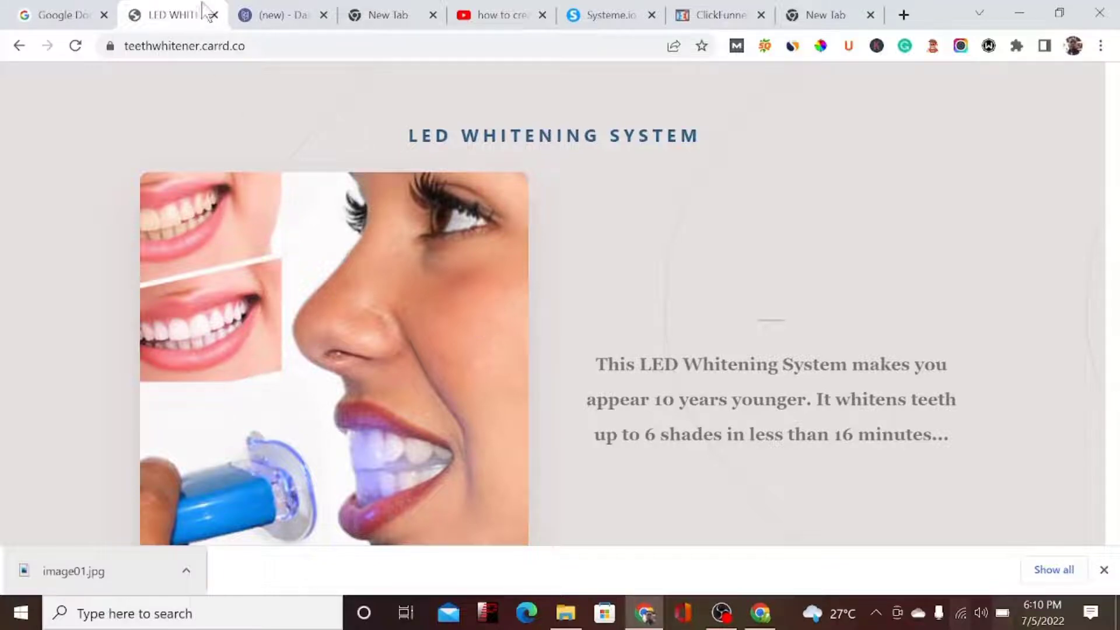
left_click(281, 14)
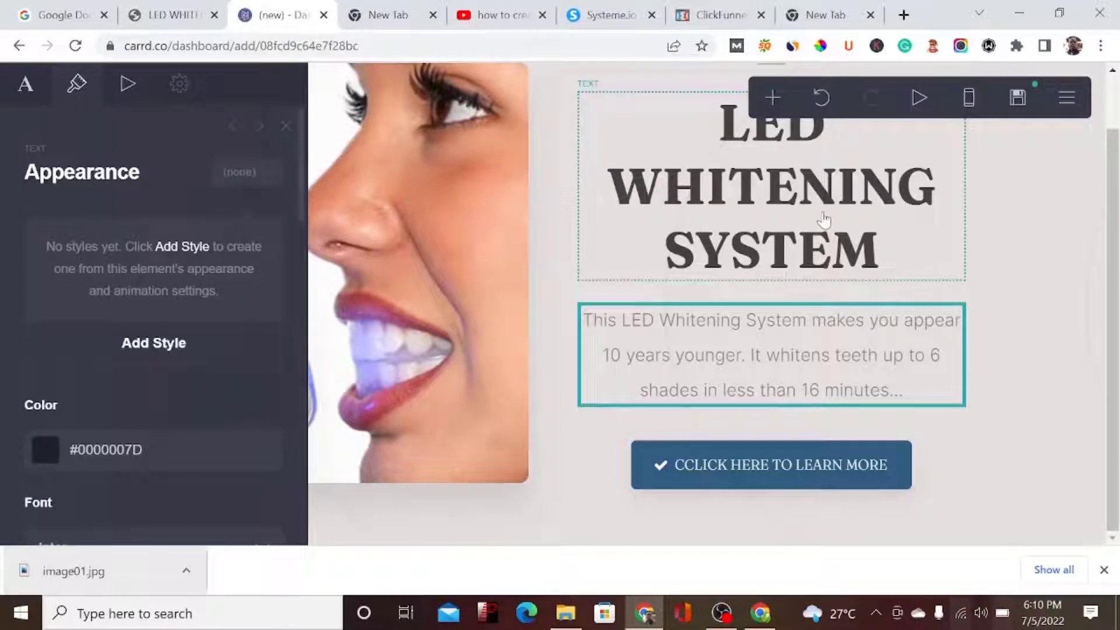
Move the LED WHITENING SYSTEM heading out of the text column to span the full width above the photo
left_click_drag(824, 220, 613, 72)
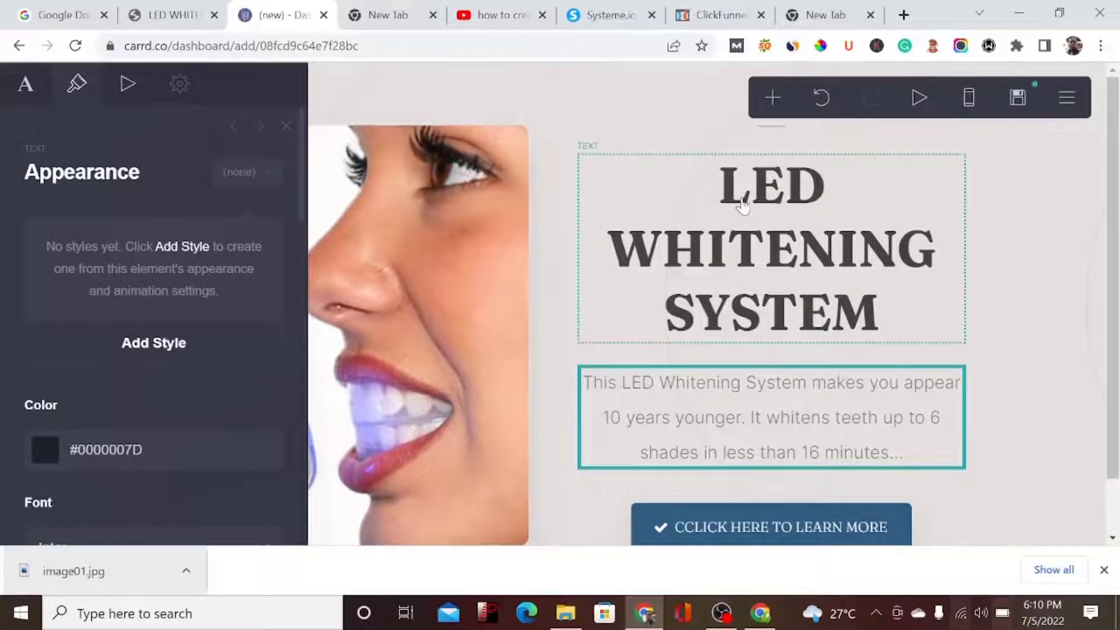
left_click_drag(626, 137, 678, 208)
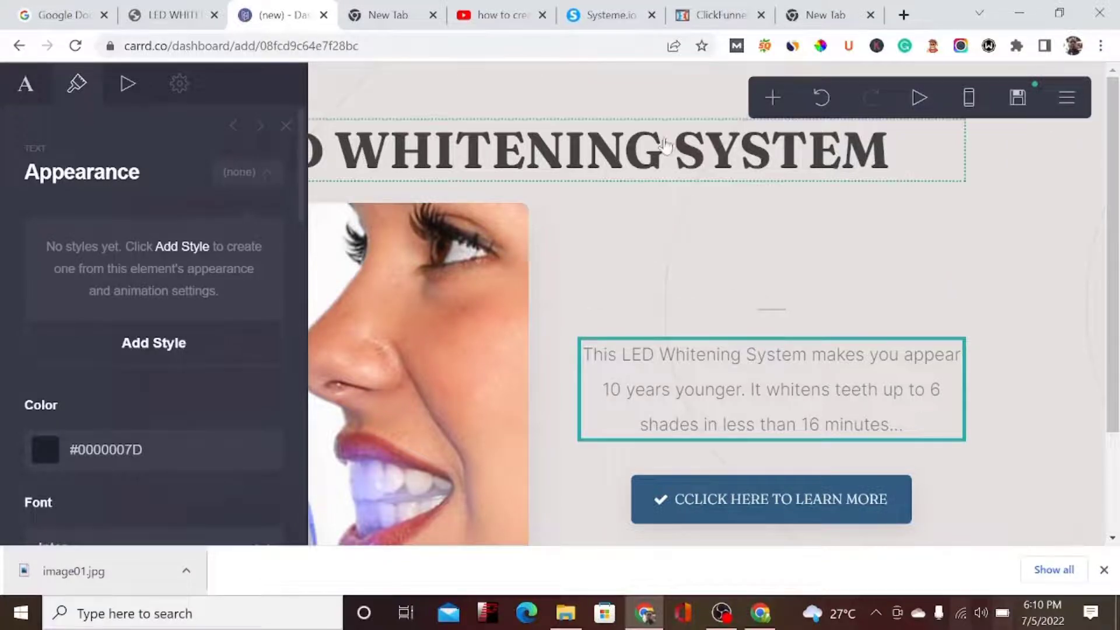
Reduce the font size of the LED WHITENING SYSTEM heading to 2.25
left_click(737, 154)
scroll(299, 175, "down", 3)
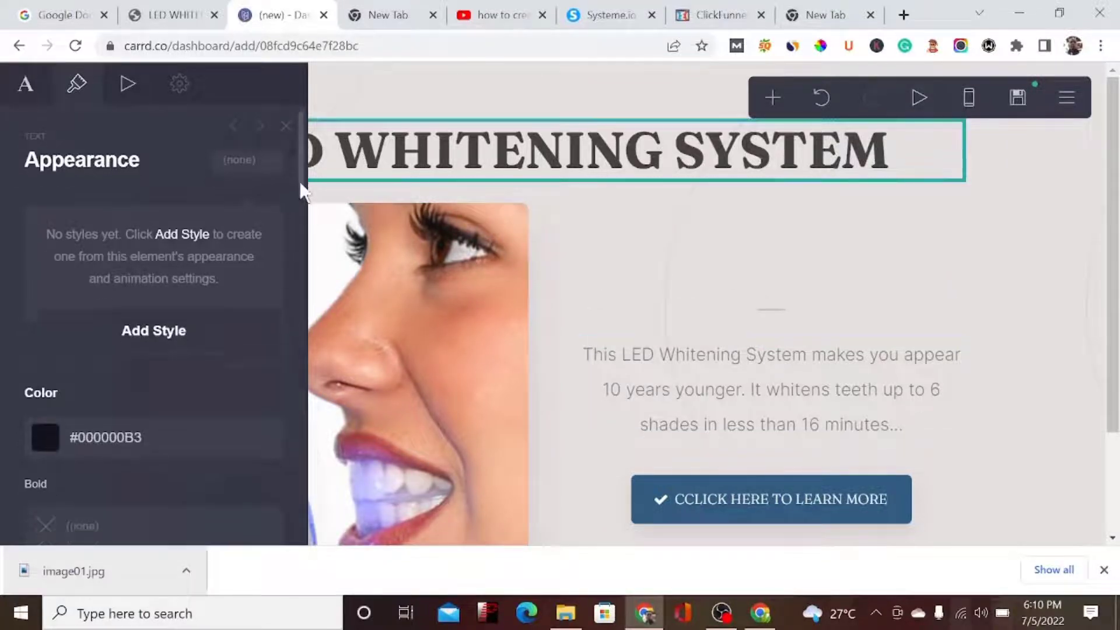
scroll(299, 208, "up", 3)
key("Escape")
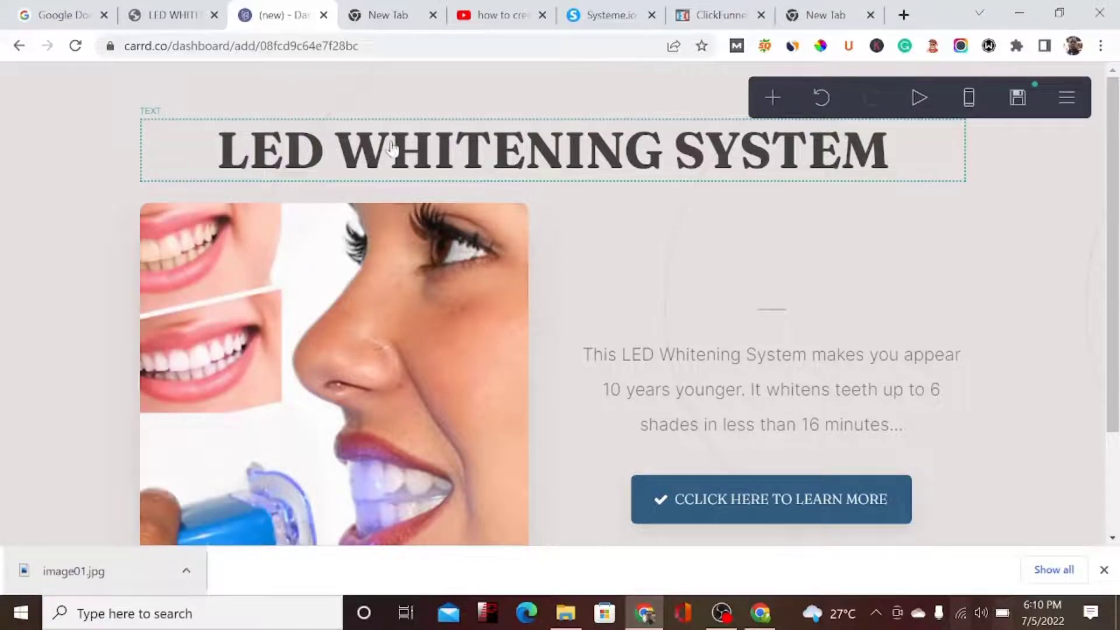
left_click(357, 150)
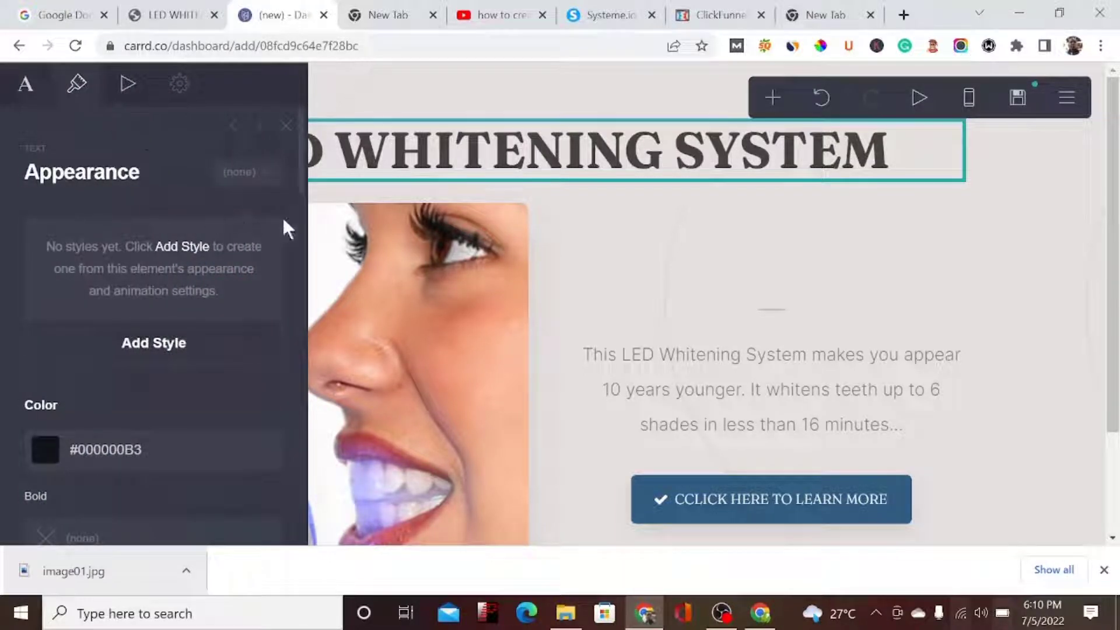
left_click_drag(300, 171, 291, 248)
left_click_drag(150, 378, 102, 377)
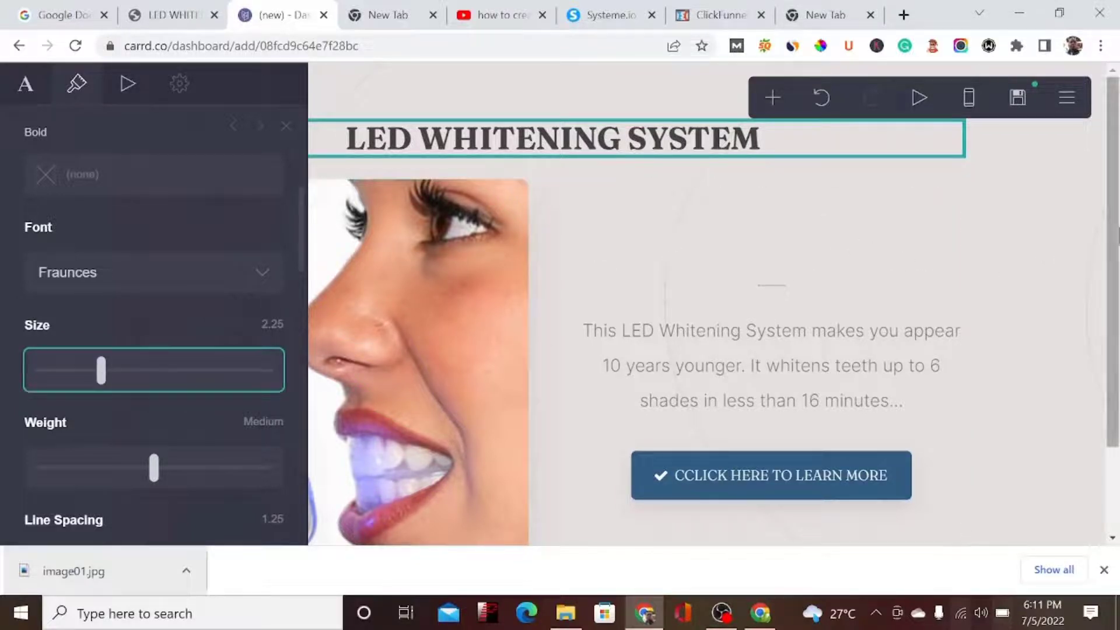
Review the page layout from the heading down to the photo, description and button
scroll(1107, 318, "down", 2)
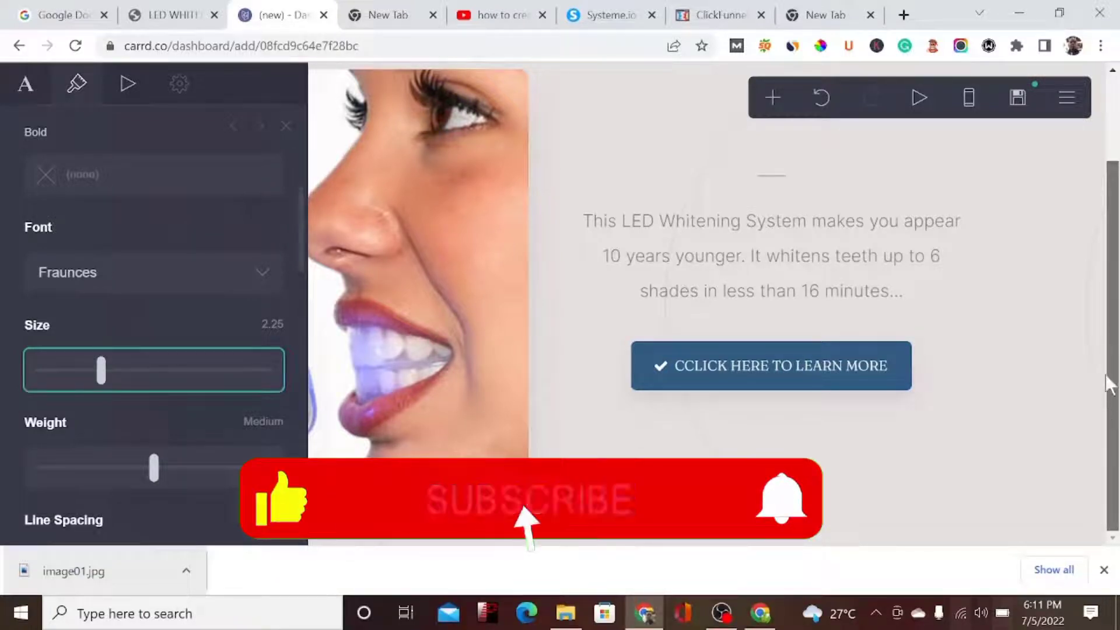
scroll(1108, 386, "up", 2)
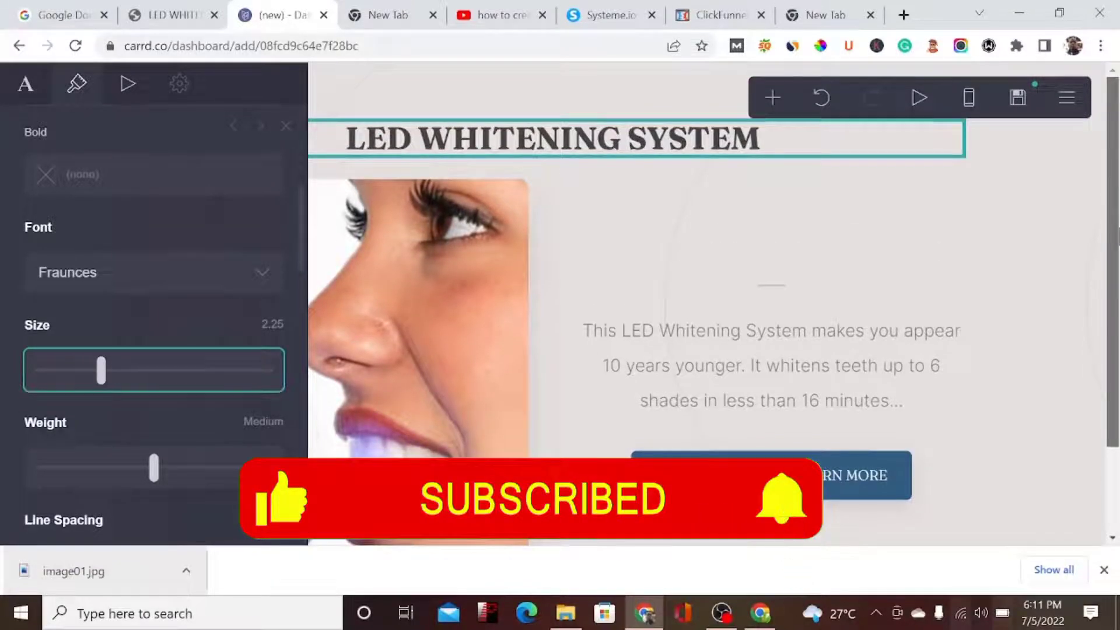
scroll(1114, 320, "down", 2)
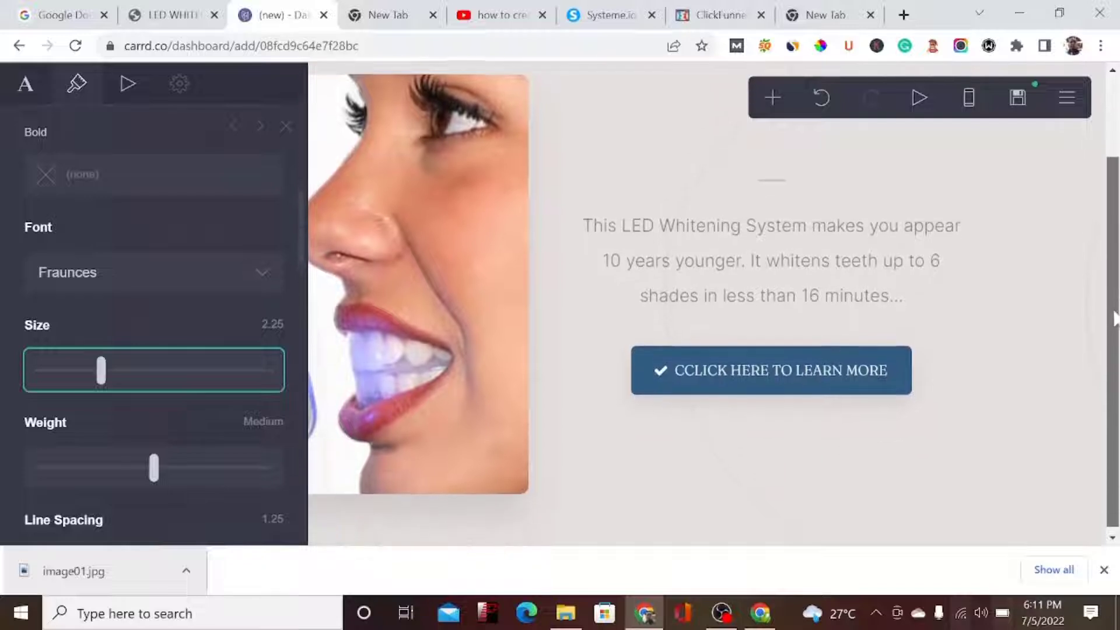
scroll(1114, 320, "up", 1)
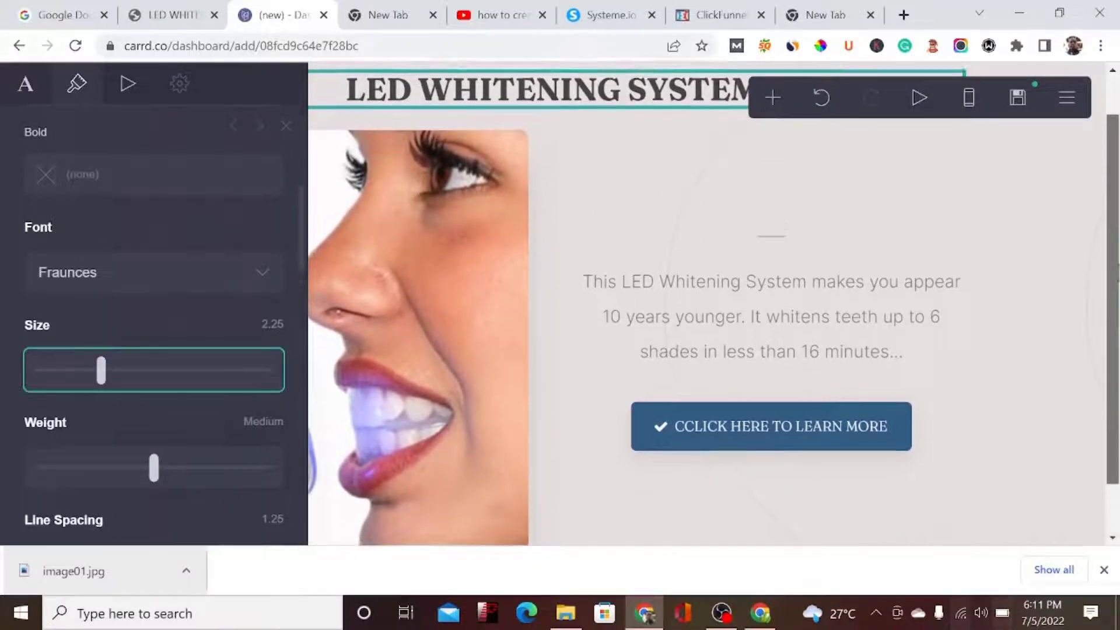
scroll(1116, 280, "up", 1)
scroll(1116, 286, "down", 1)
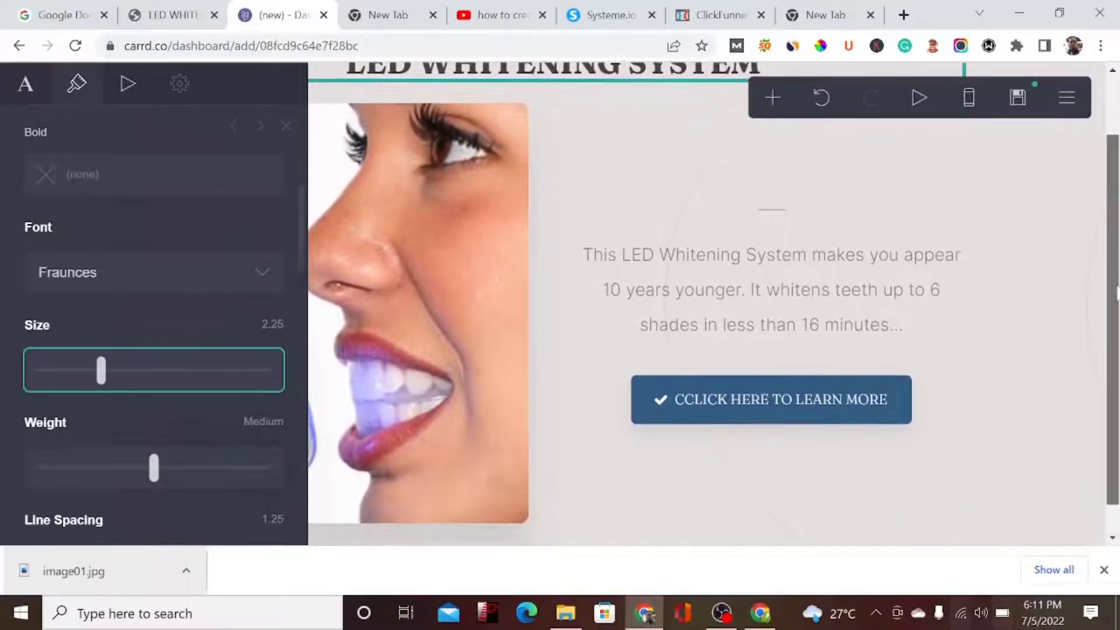
scroll(1116, 292, "up", 1)
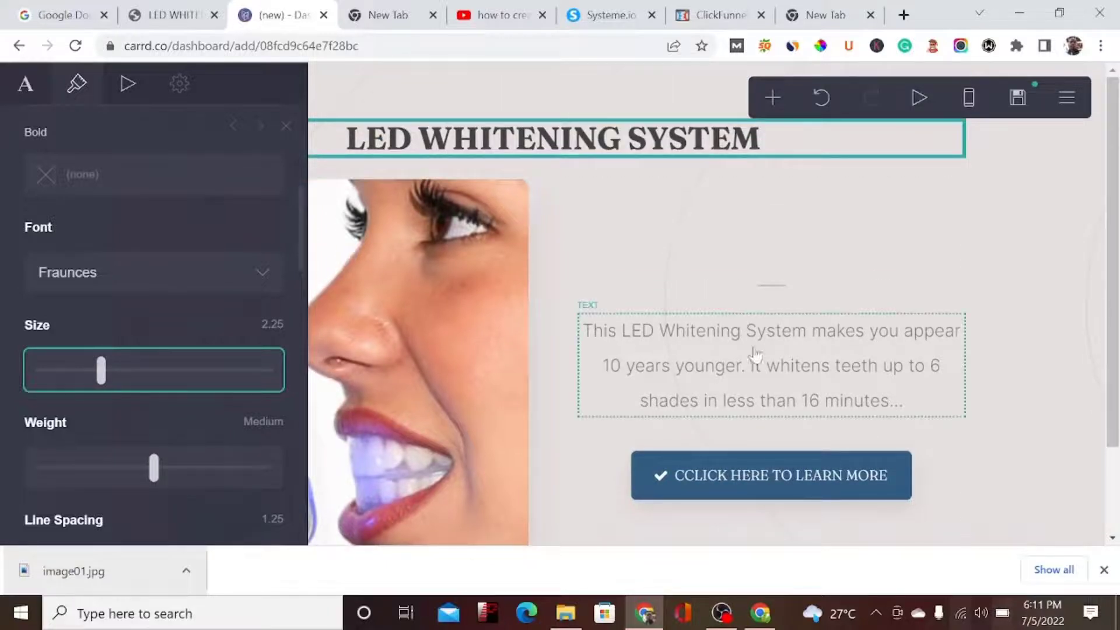
left_click_drag(1110, 239, 1113, 332)
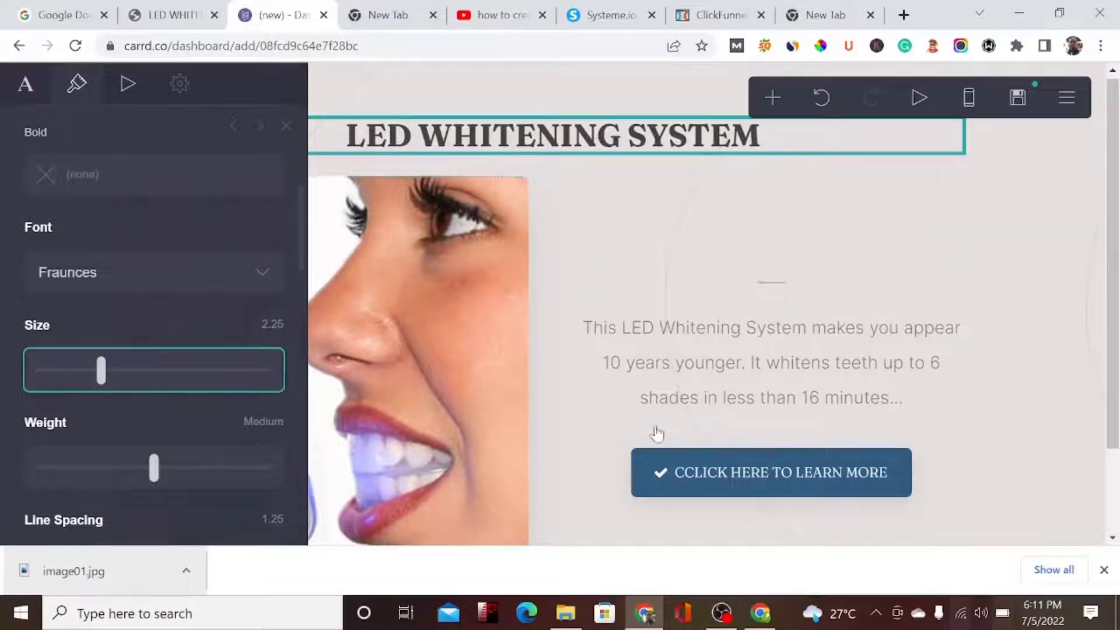
Set the site's title in the publish settings to "LED WHITENING SYSTEM", copied from the heading of the teethwhitener.carrd.co page
left_click(1018, 101)
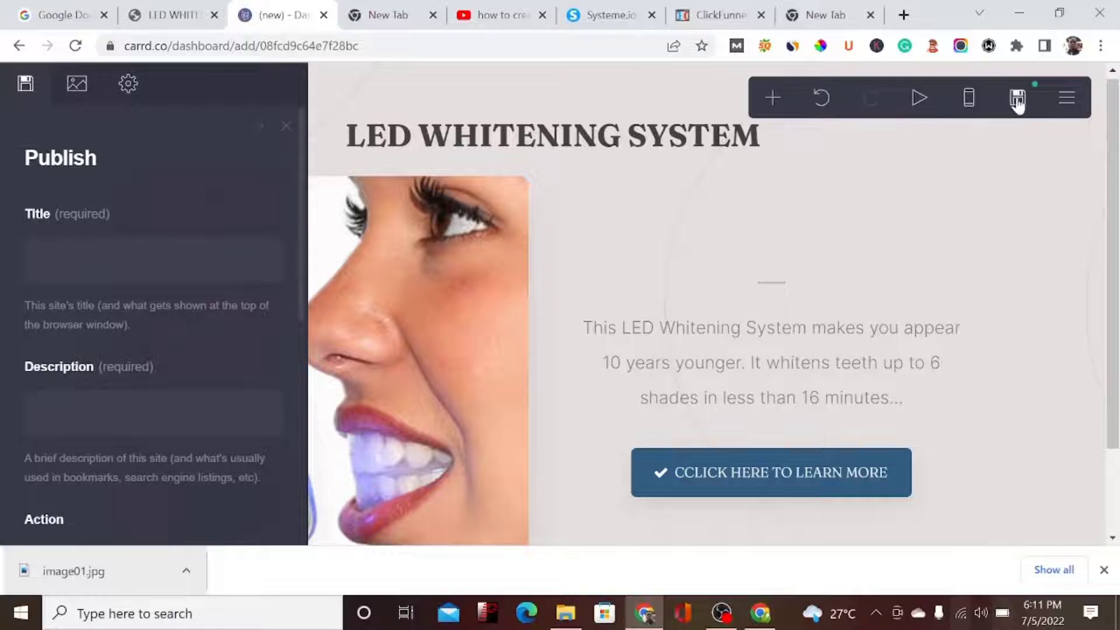
left_click(1018, 102)
left_click(1019, 101)
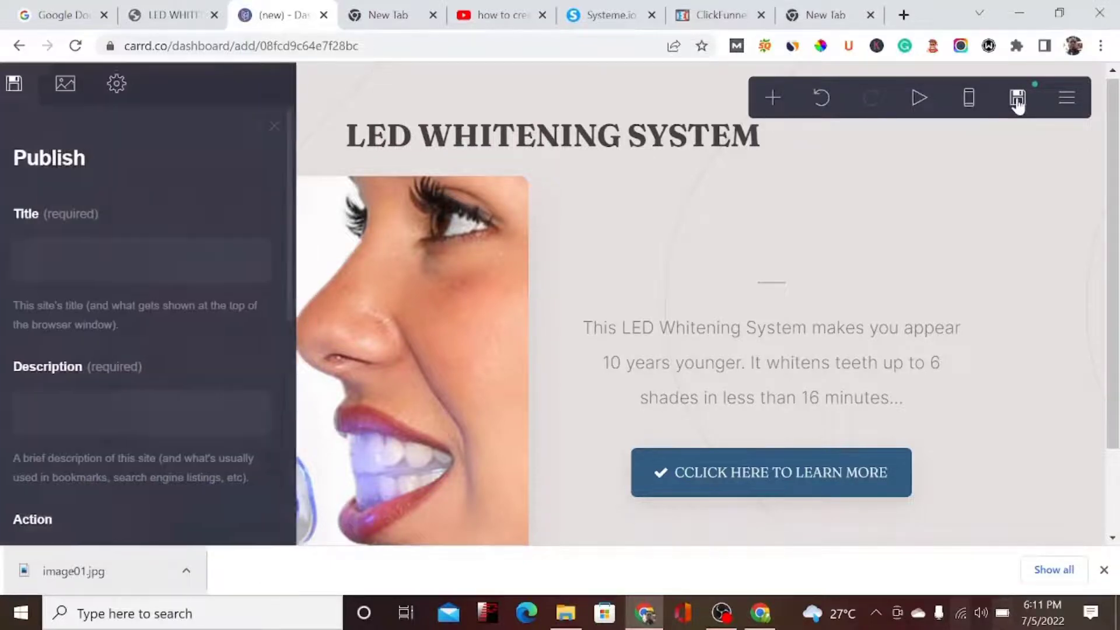
left_click(38, 214)
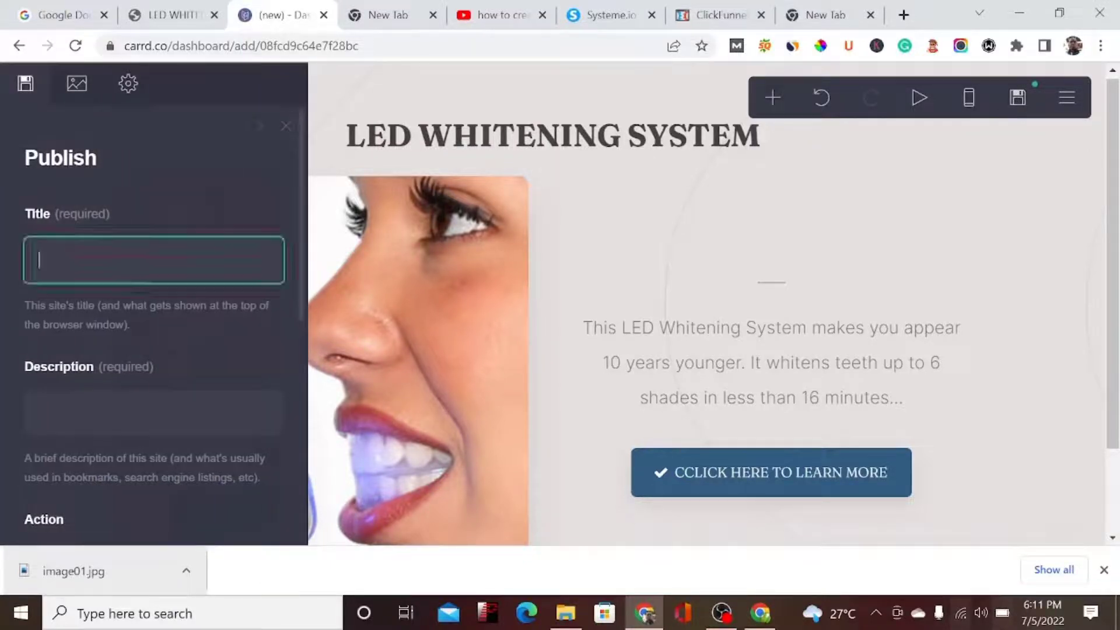
left_click(190, 11)
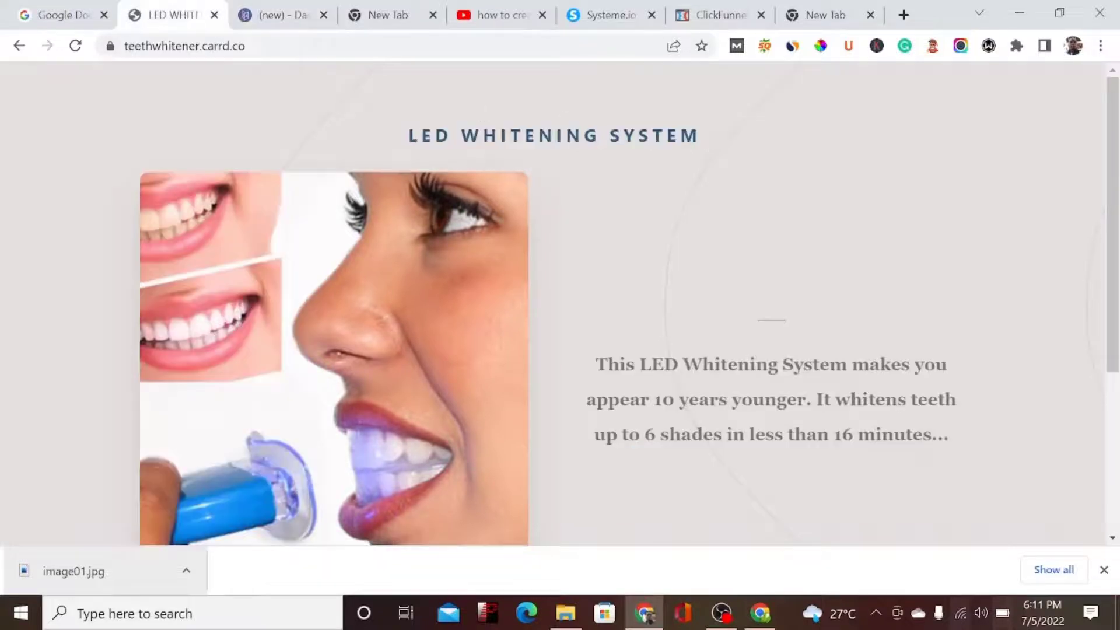
left_click_drag(707, 135, 396, 140)
key("ctrl+c")
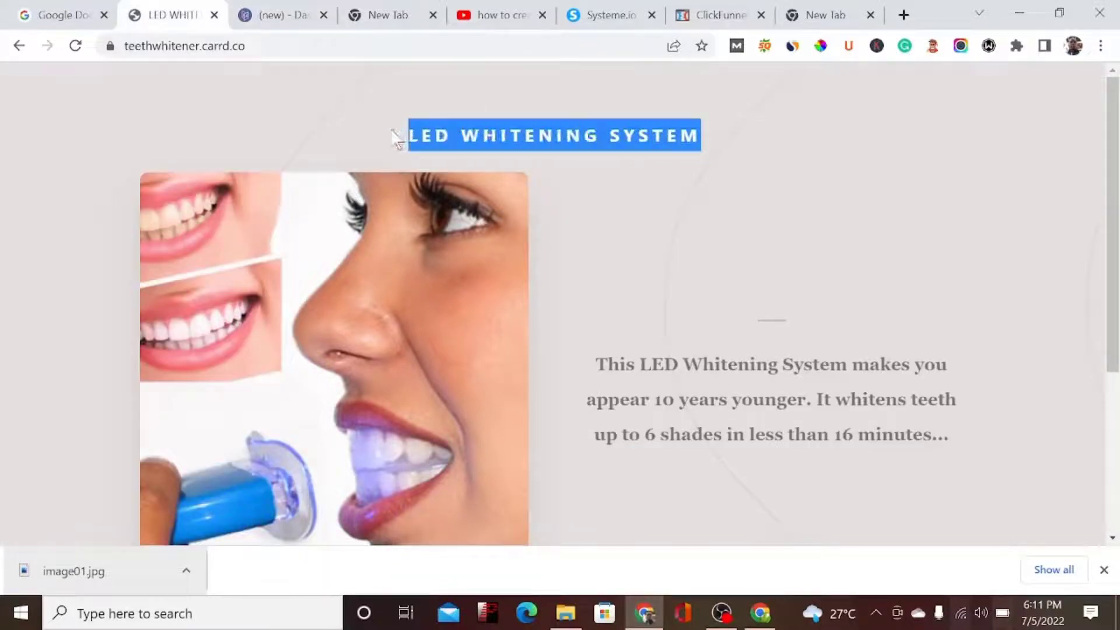
left_click(275, 15)
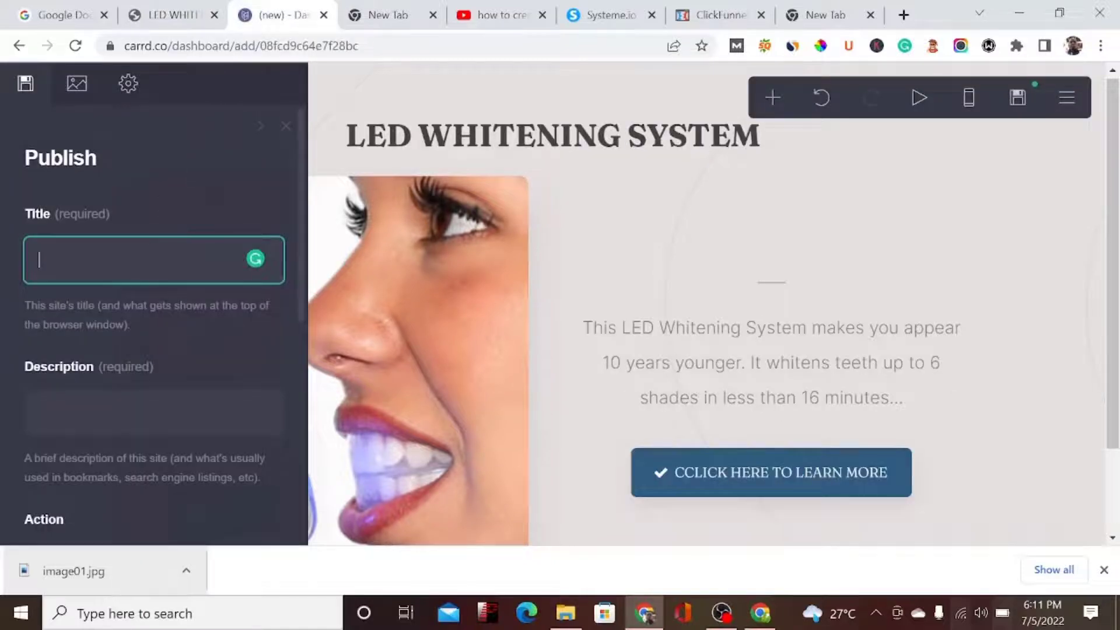
key("ctrl+v")
Copy "This LED Whitening System makes you appear 10 years younger" from the text of the page's description paragraph
left_click(61, 388)
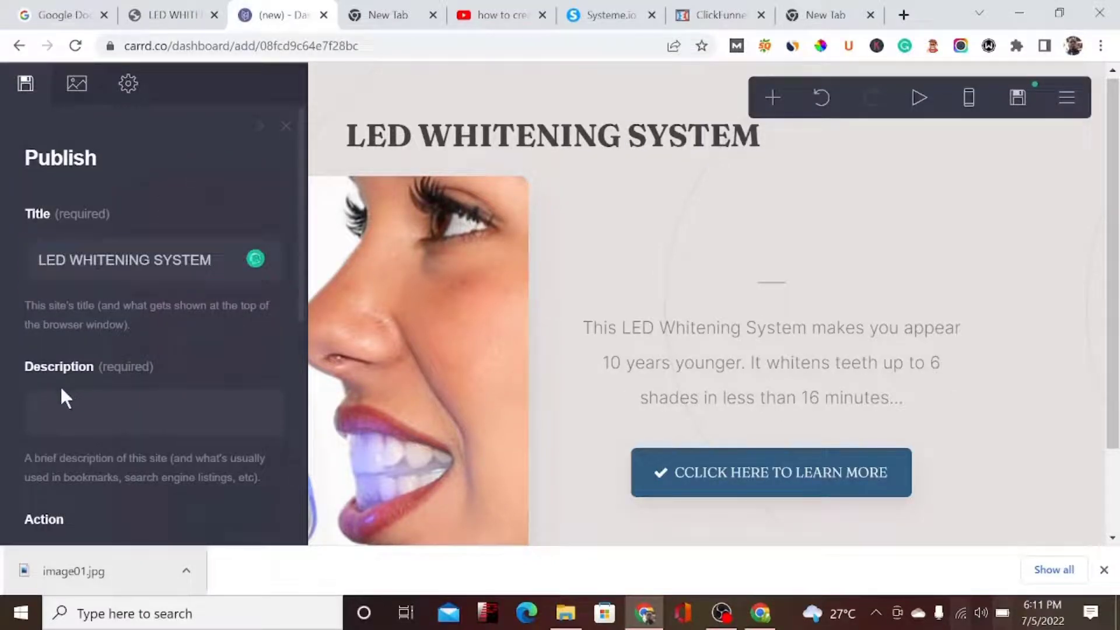
left_click(82, 414)
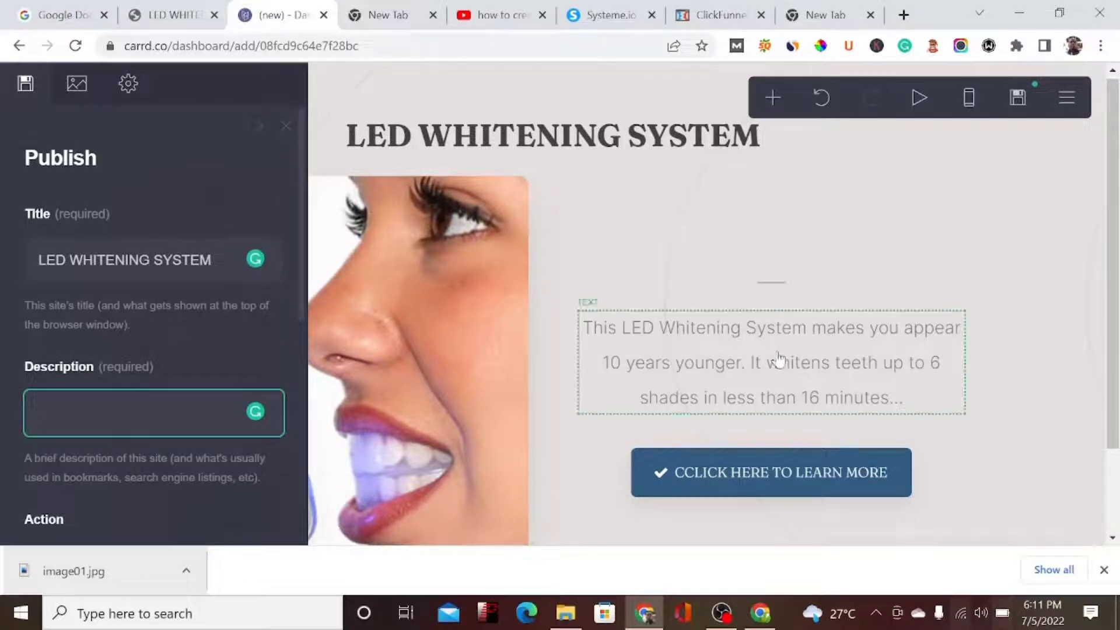
left_click(743, 346)
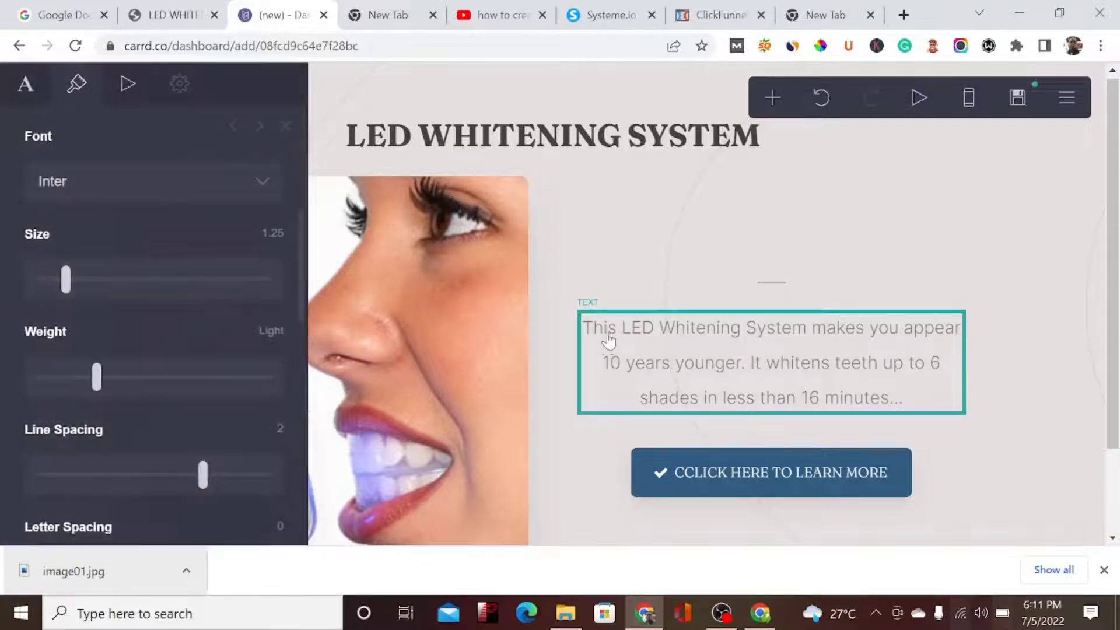
left_click_drag(588, 333, 632, 343)
left_click(651, 362)
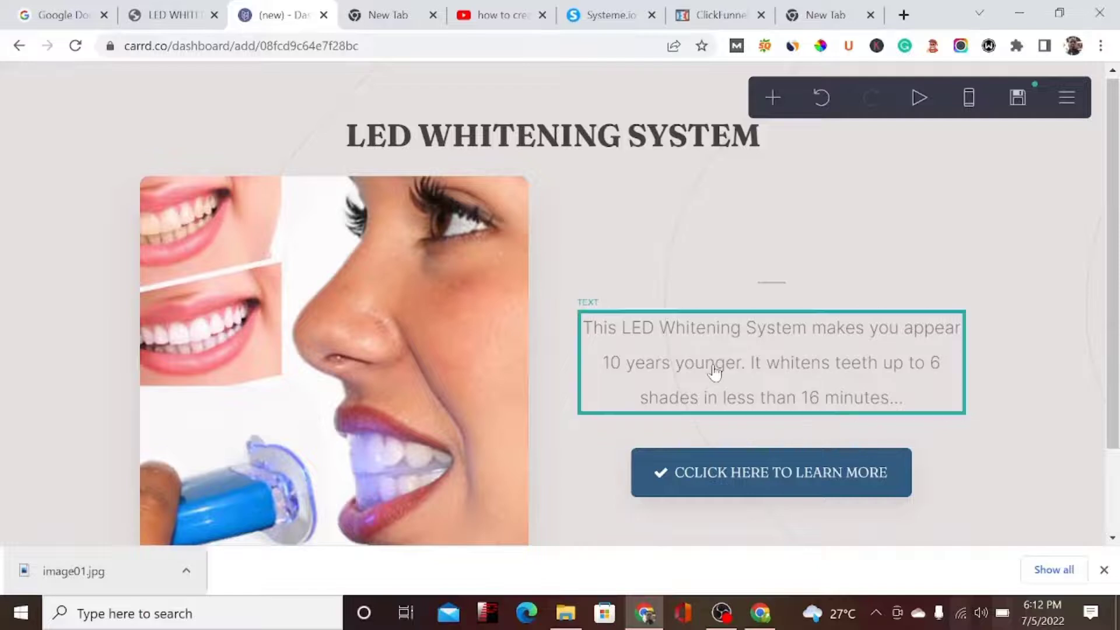
left_click(25, 86)
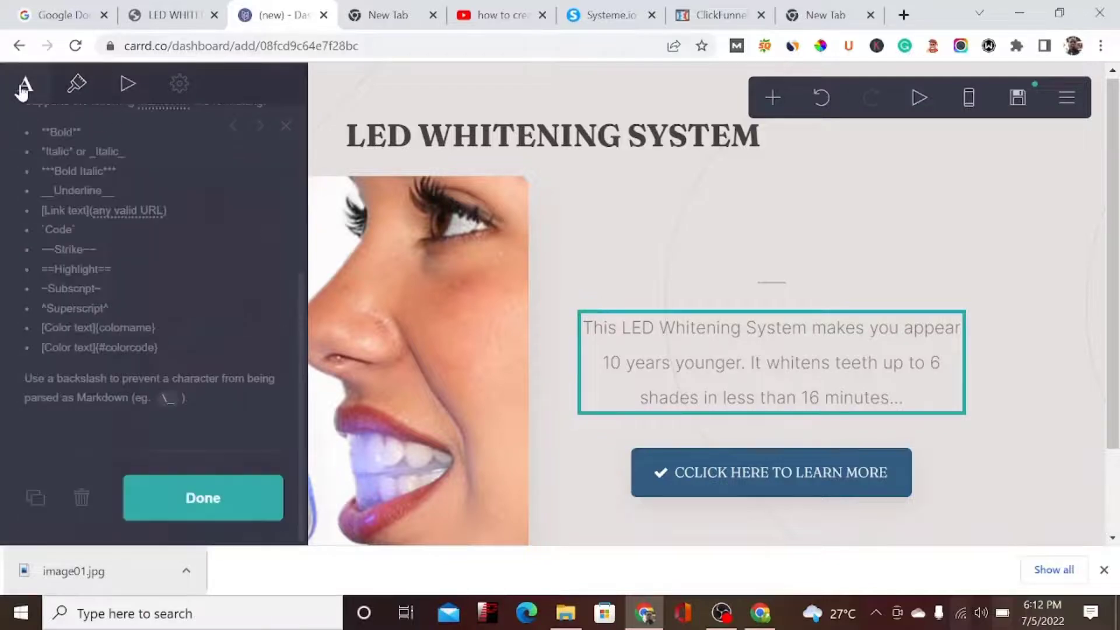
scroll(296, 300, "up", 4)
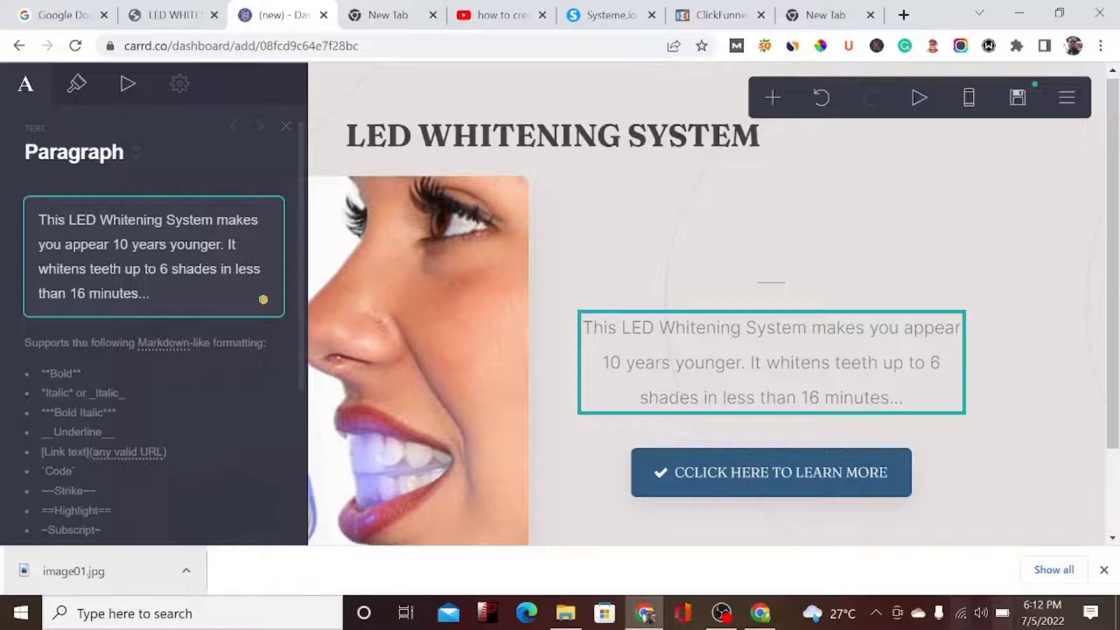
left_click_drag(222, 244, 8, 193)
key("ctrl+c")
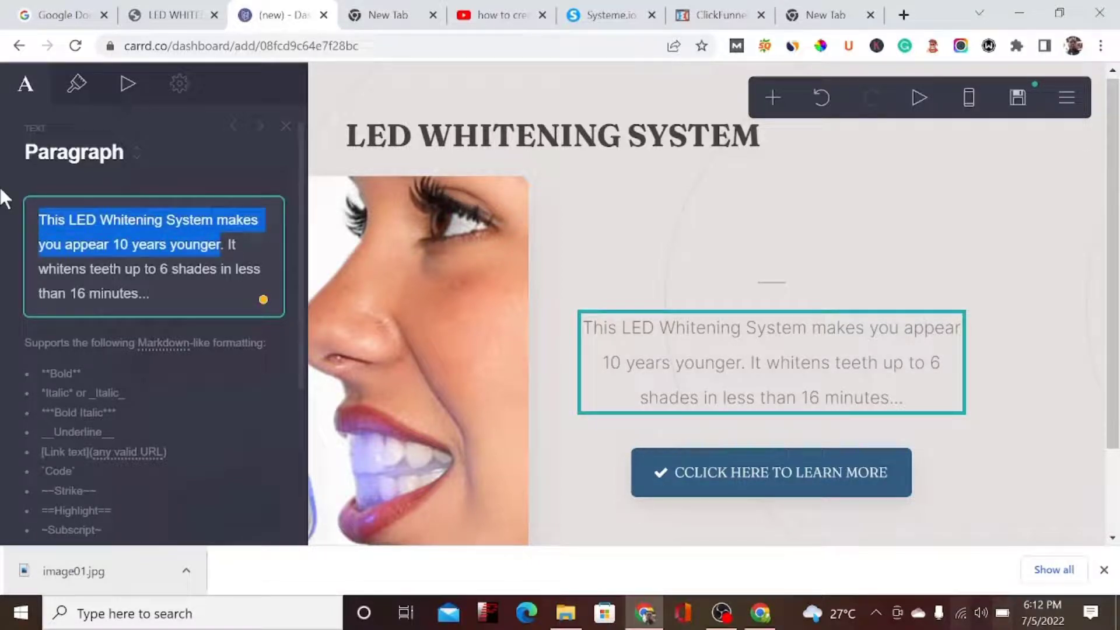
Return to the publish settings and fill in the site's description with the copied sentence
left_click(1018, 97)
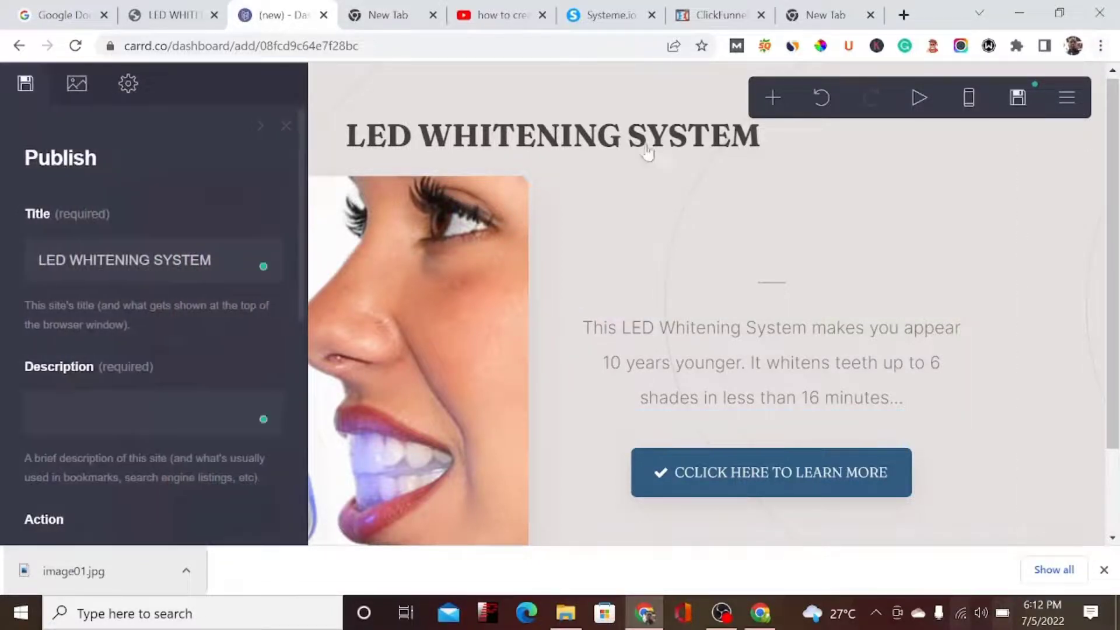
left_click(140, 414)
key("ctrl+v")
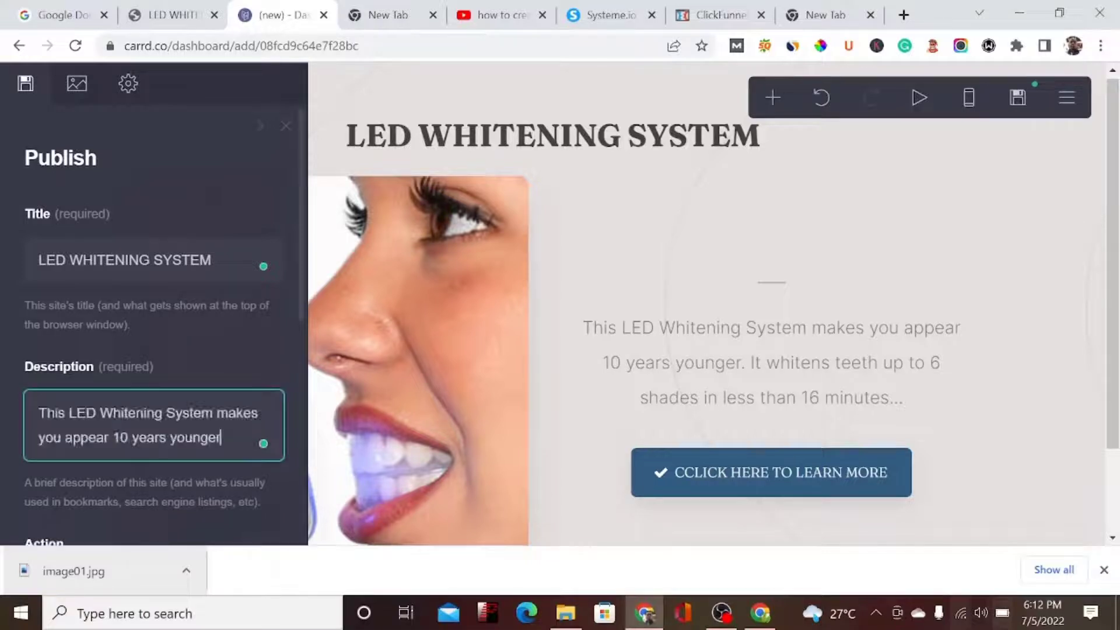
Examine the available domain endings for the site's published URL and ready its .carrd.co name for entry
scroll(284, 397, "down", 6)
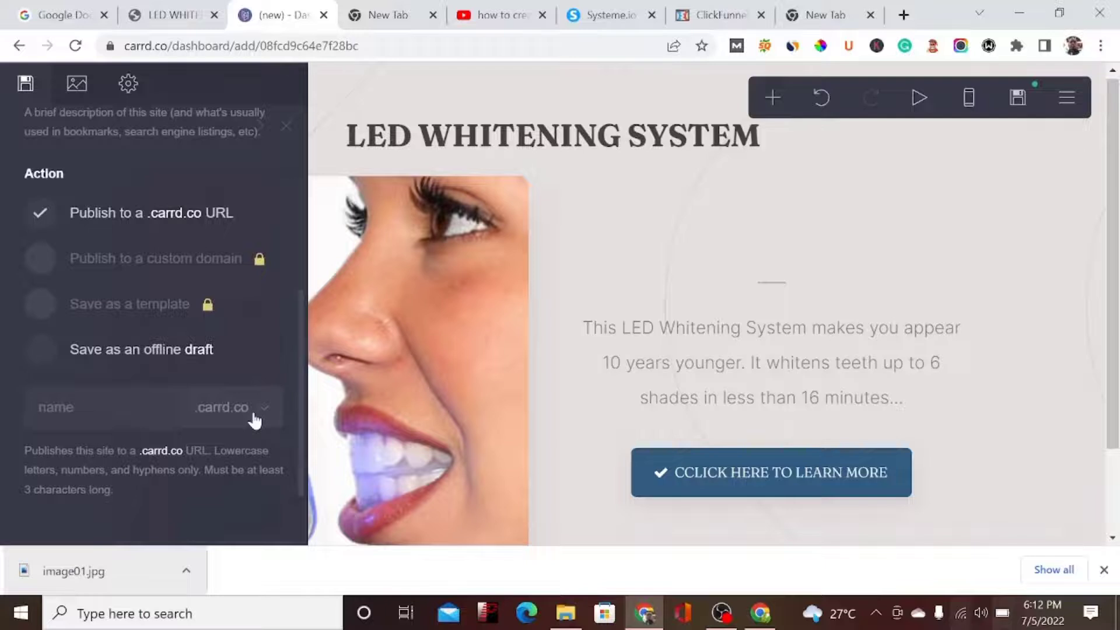
left_click(254, 420)
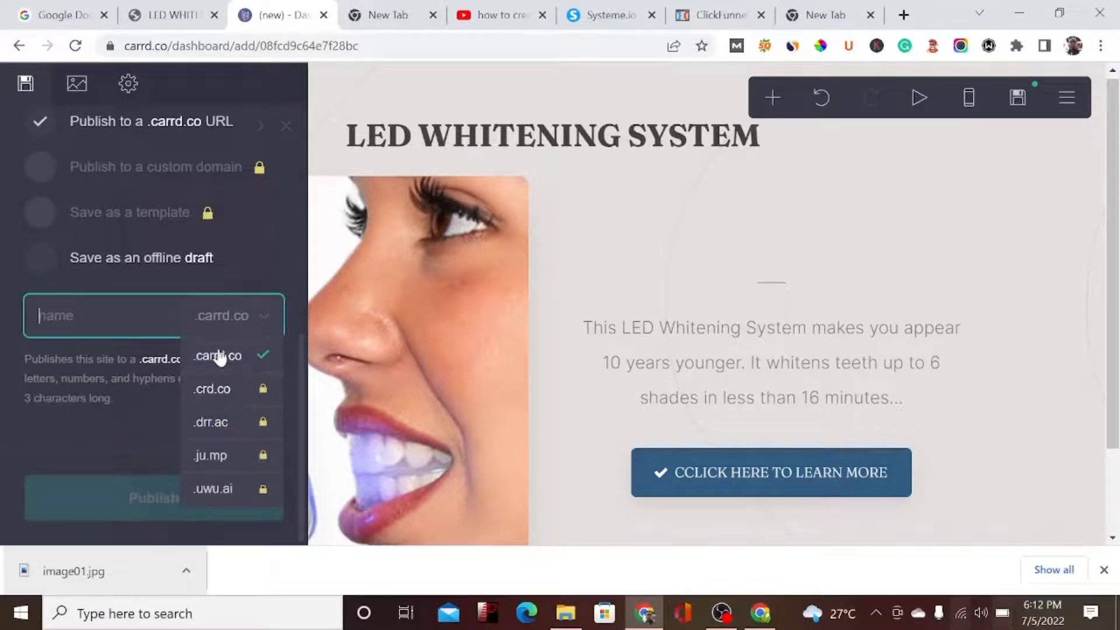
left_click(111, 316)
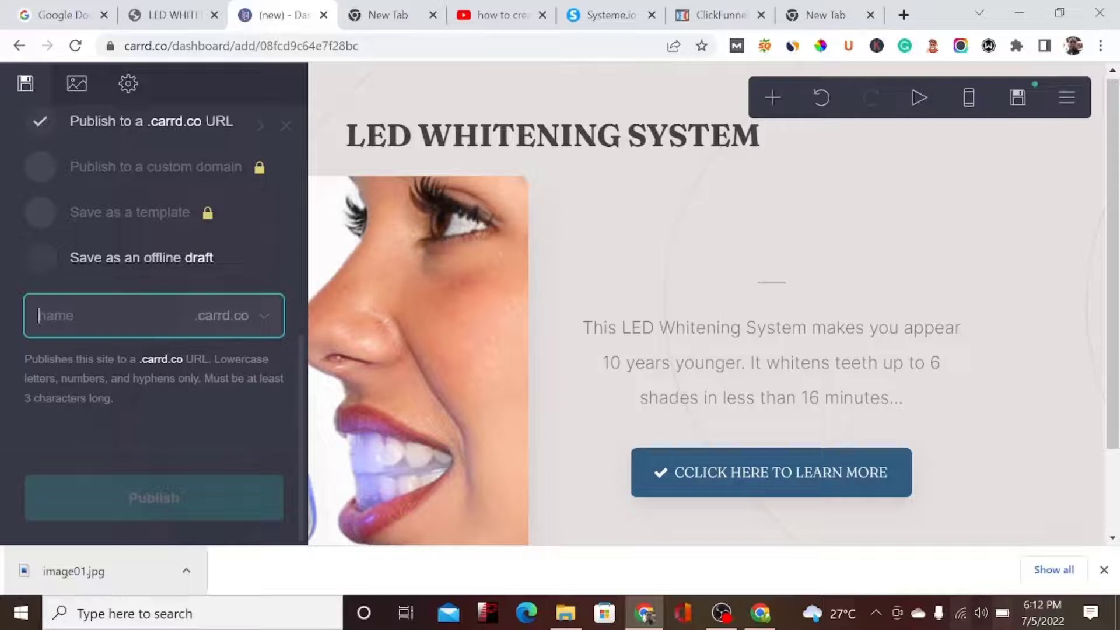
Copy "LED Whitening System" from the description on the teethwhitener.carrd.co page and return to the publish settings
left_click(167, 15)
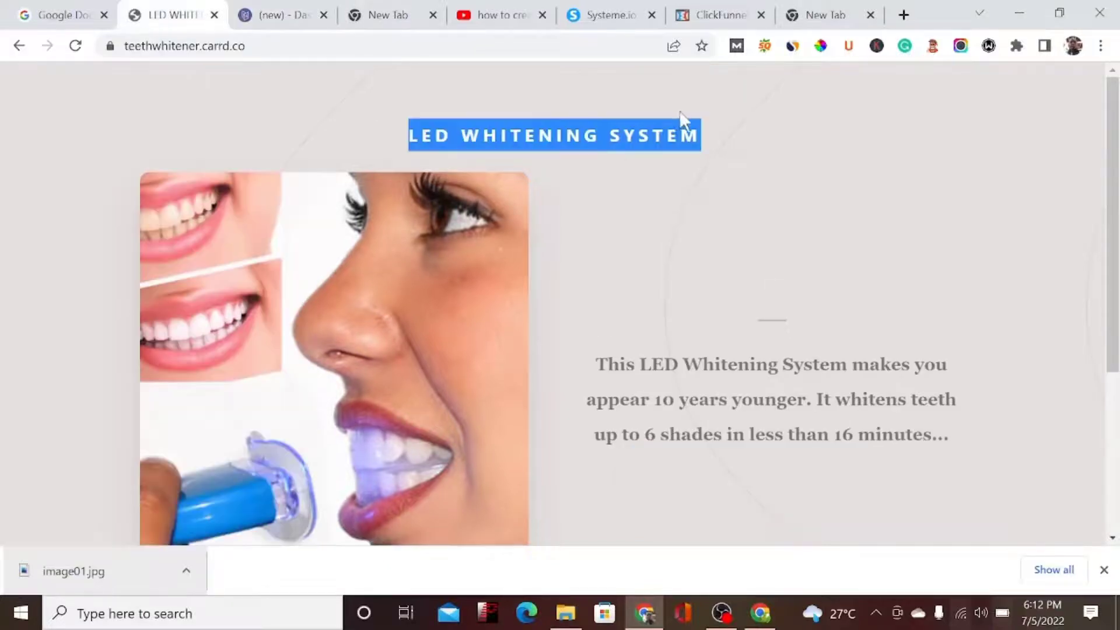
left_click_drag(676, 110, 403, 134)
left_click(796, 427)
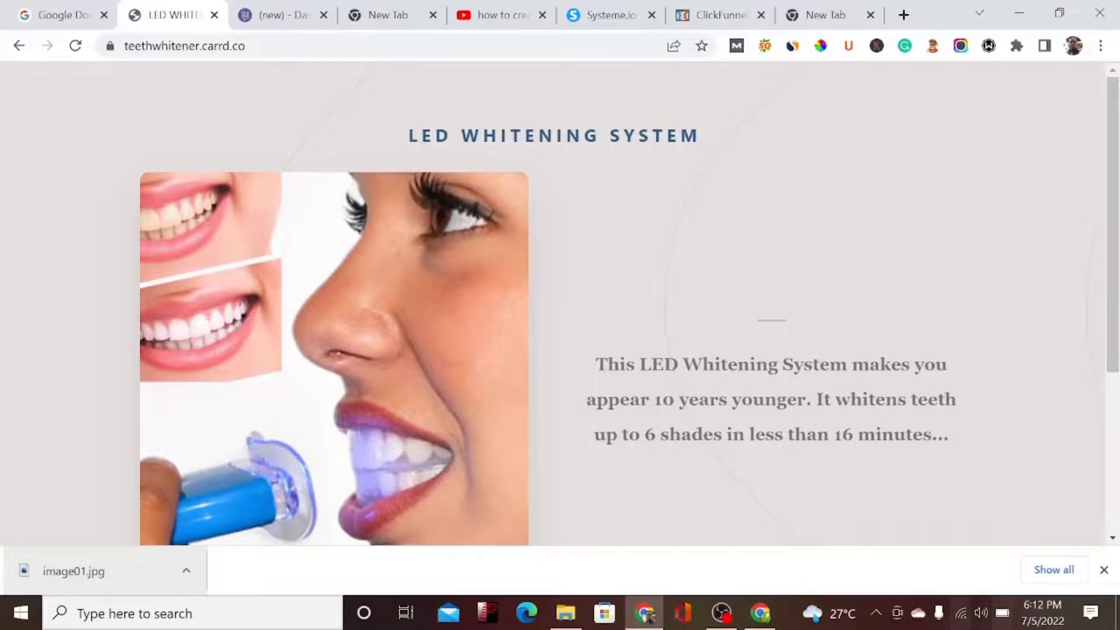
left_click_drag(640, 365, 852, 365)
key("ctrl+c")
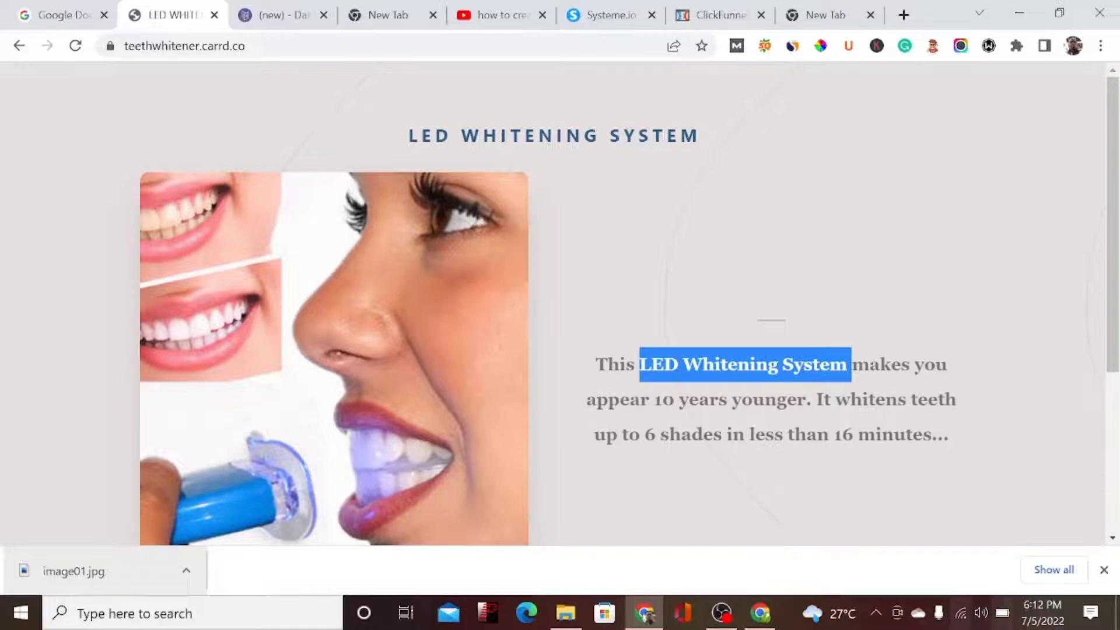
left_click(280, 15)
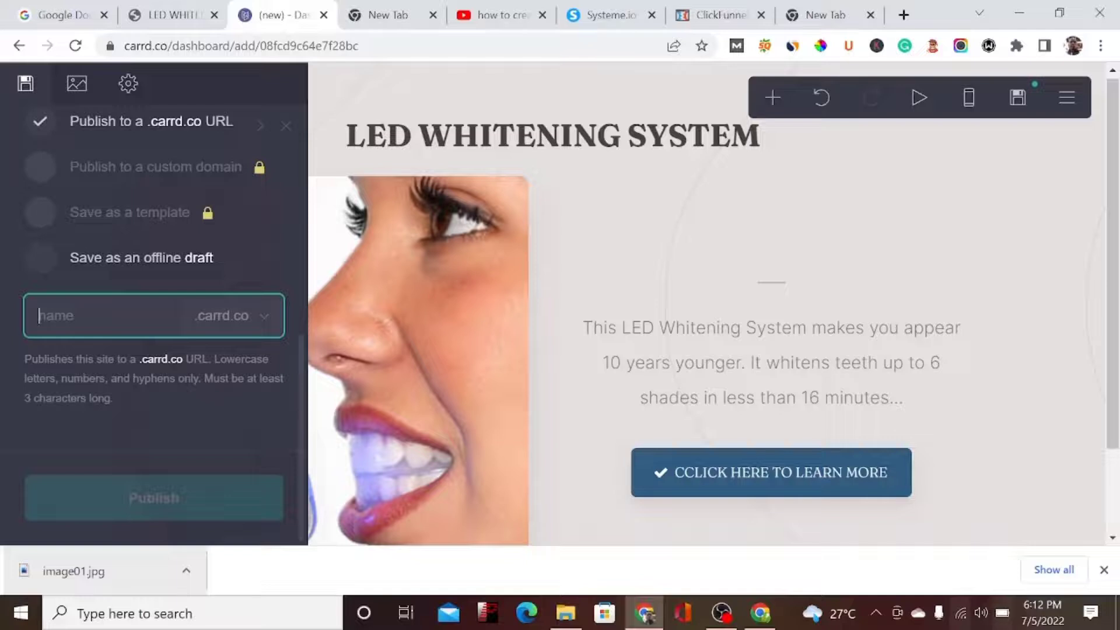
Set the site's .carrd.co name to "ledwhiteningsystem" and publish the site
key("ctrl+v")
key("BackSpace")
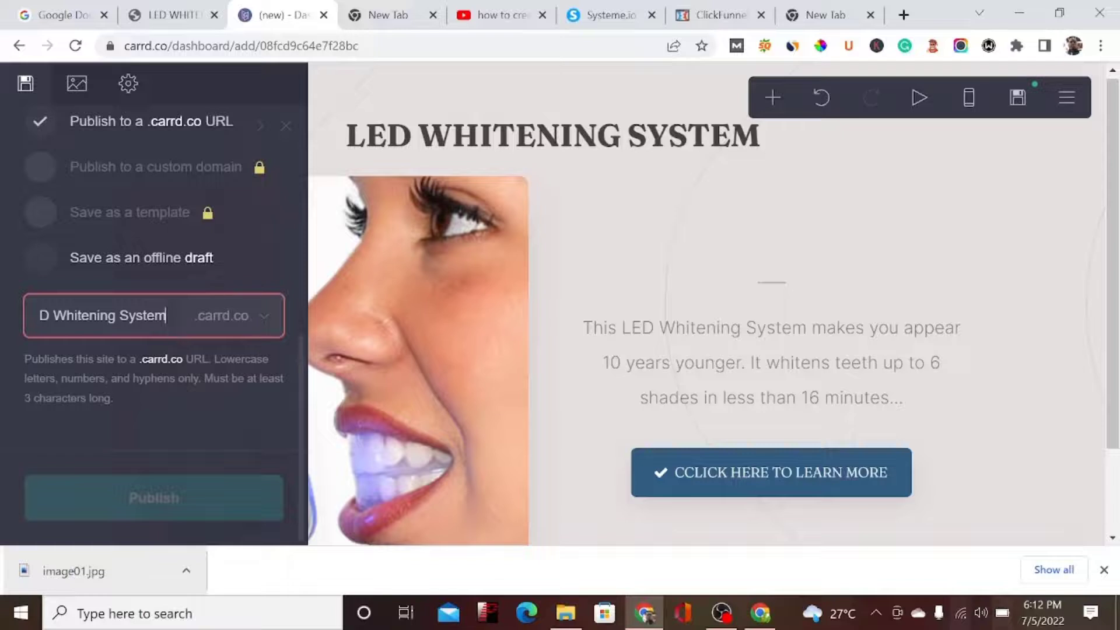
key("BackSpace")
type("S")
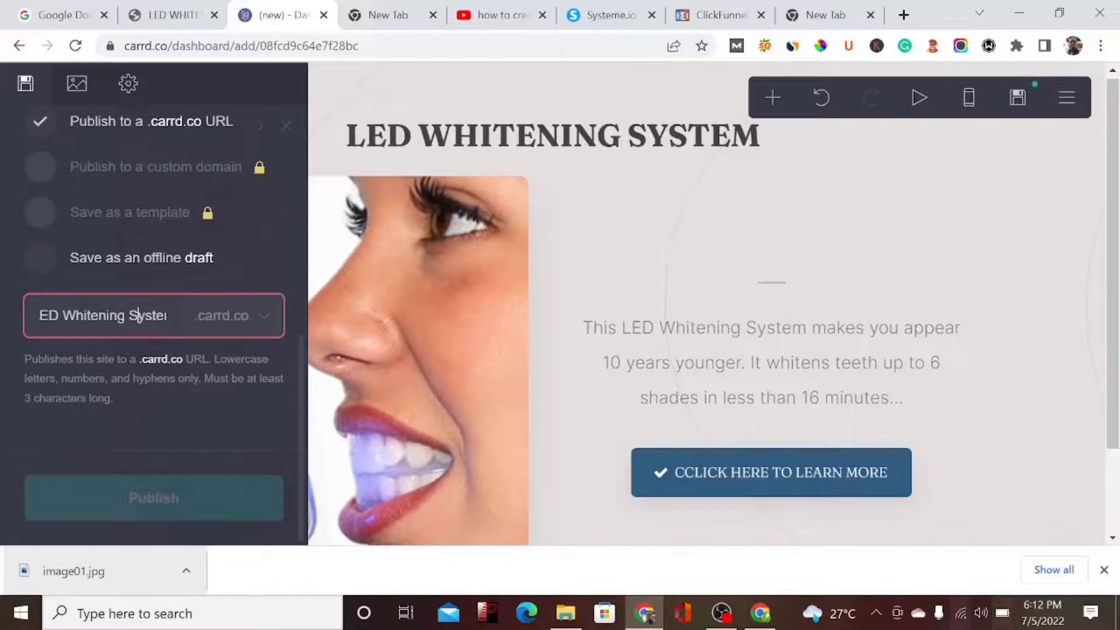
key("BackSpace")
type("s")
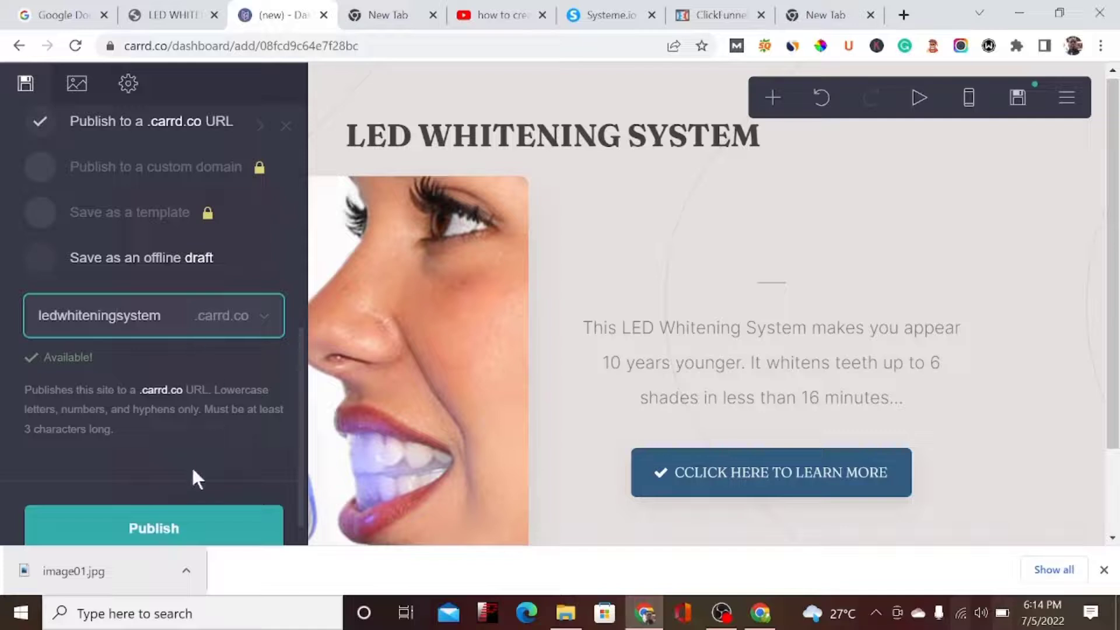
left_click(177, 529)
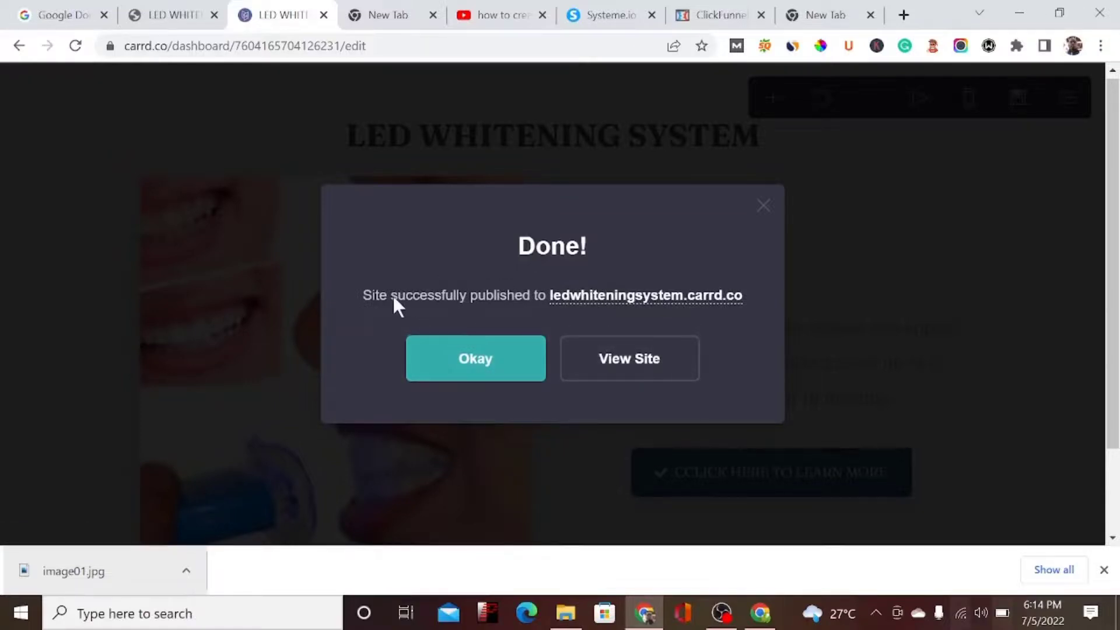
Compare the published ledwhiteningsystem.carrd.co site with the teethwhitener.carrd.co example page and test its learn-more button's link
left_click(612, 298)
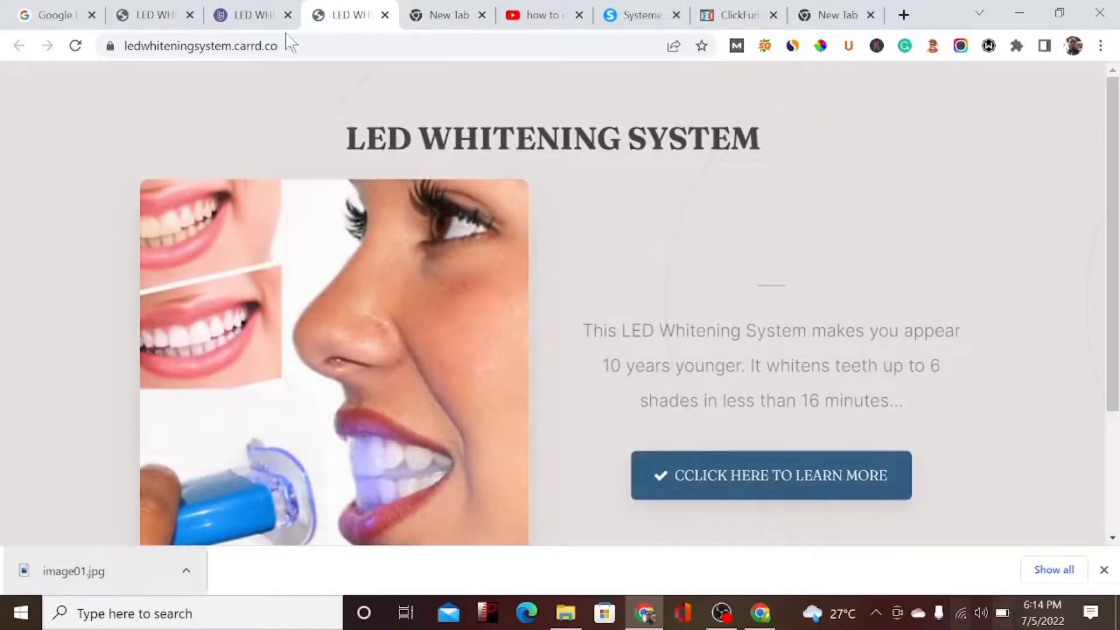
left_click(133, 21)
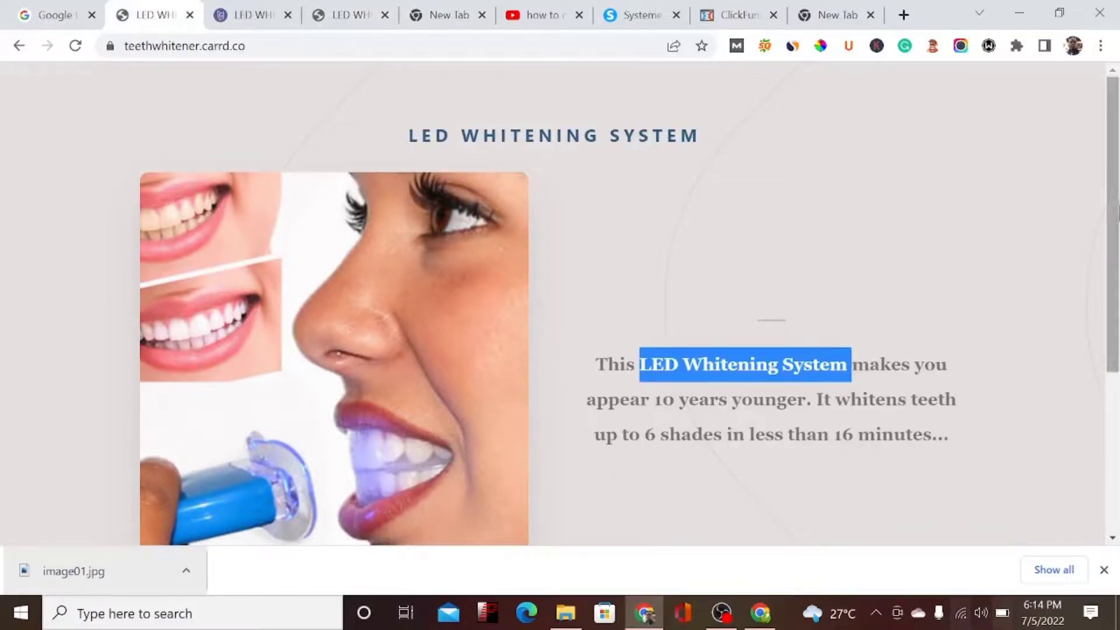
left_click_drag(1112, 219, 1112, 287)
left_click(246, 14)
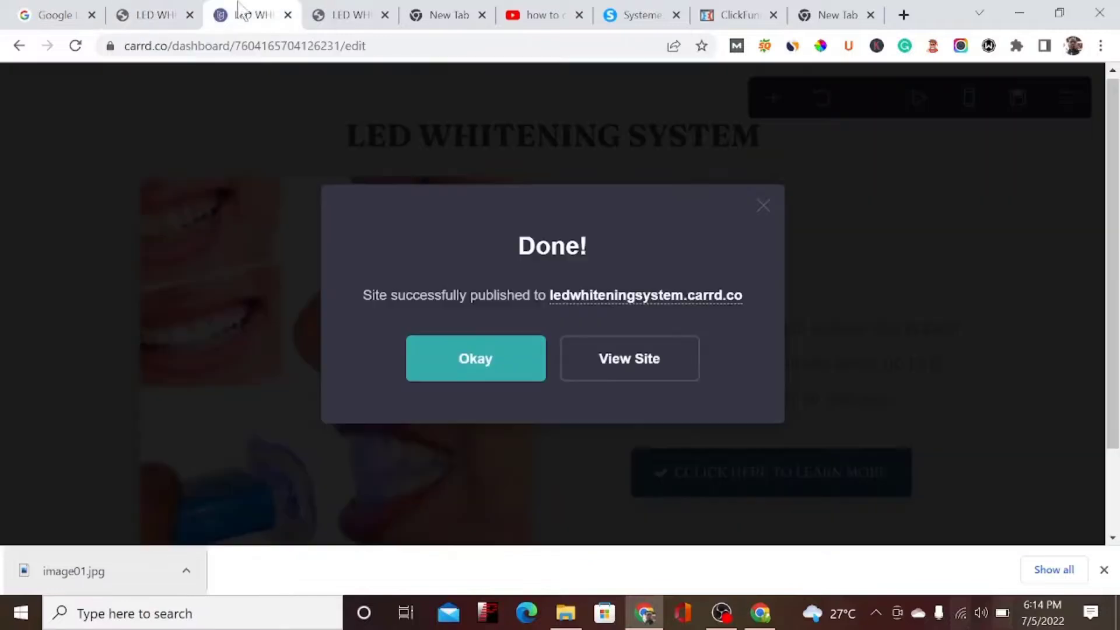
left_click(357, 23)
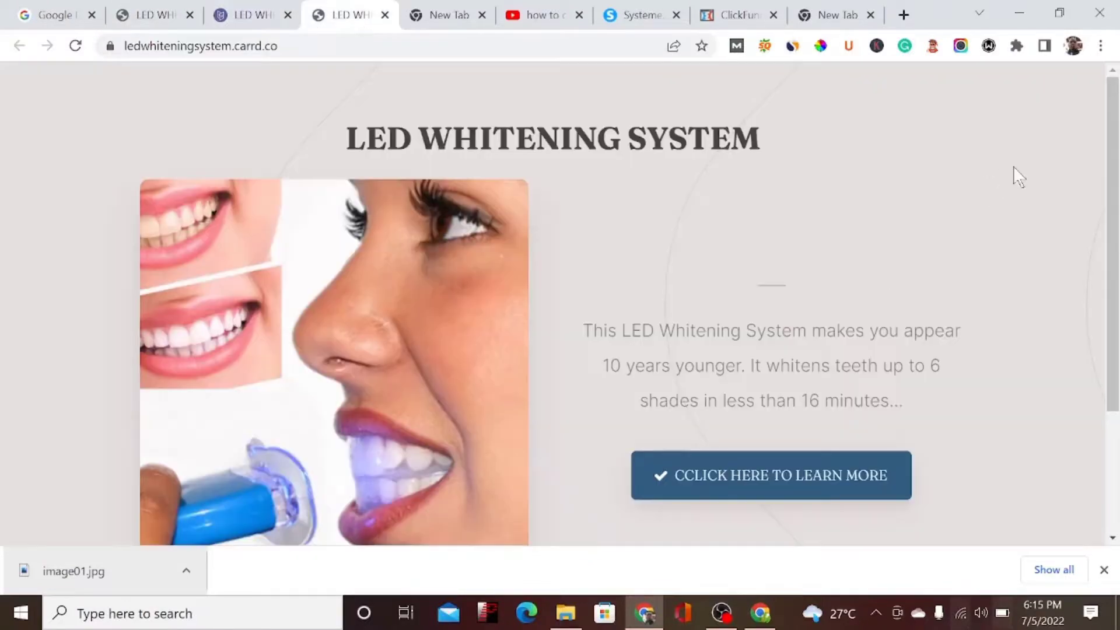
left_click(739, 488)
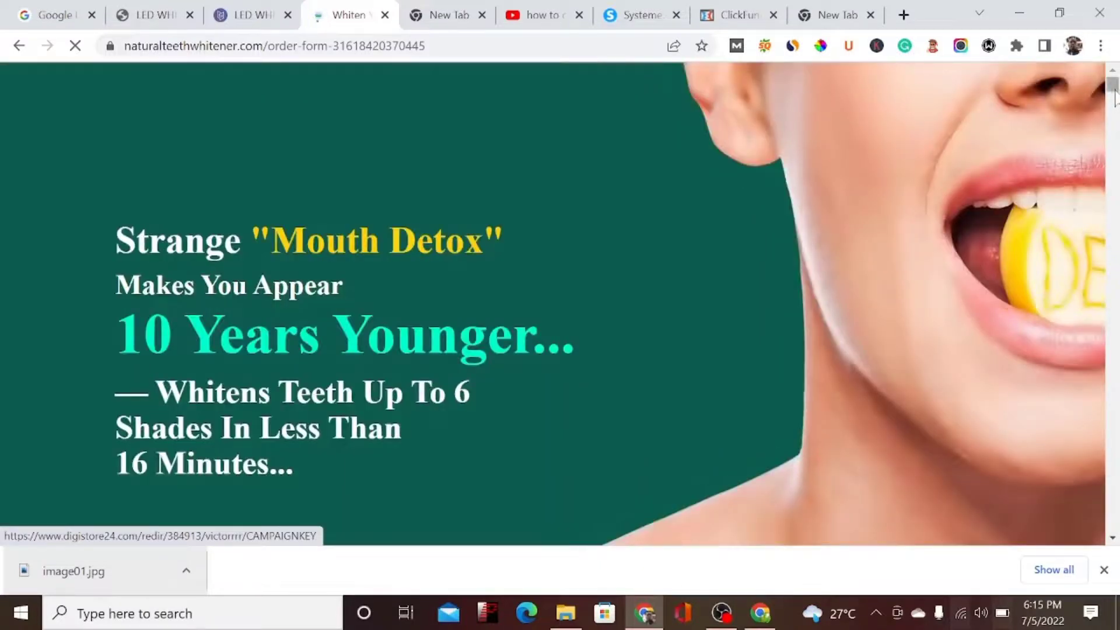
Review the plan prices and feature limits on Systeme.io's pricing page
left_click(635, 12)
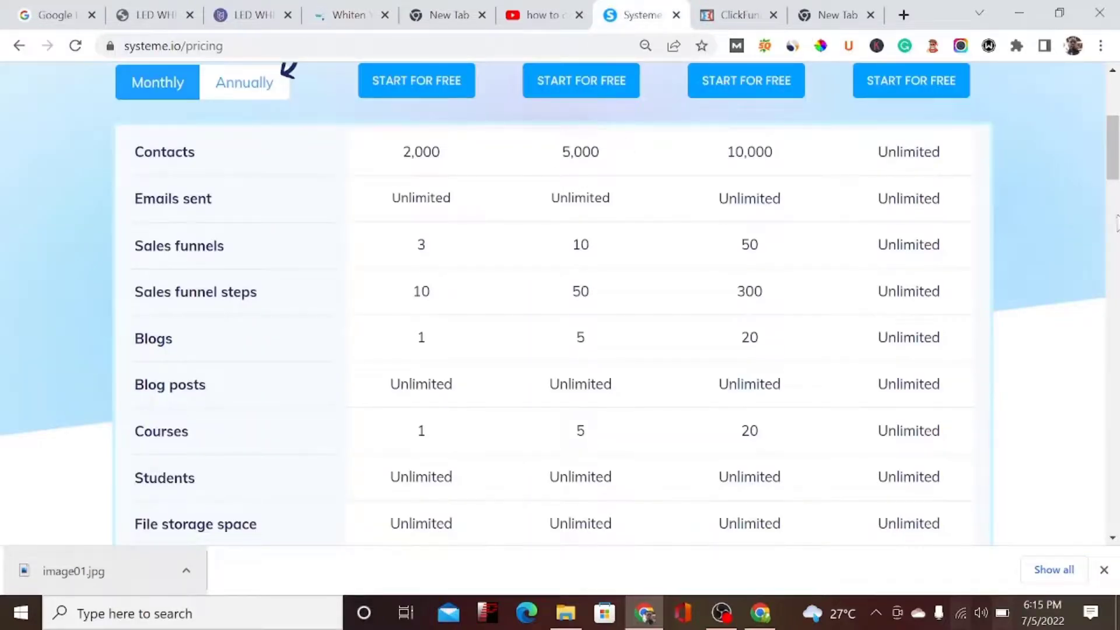
left_click(1115, 199)
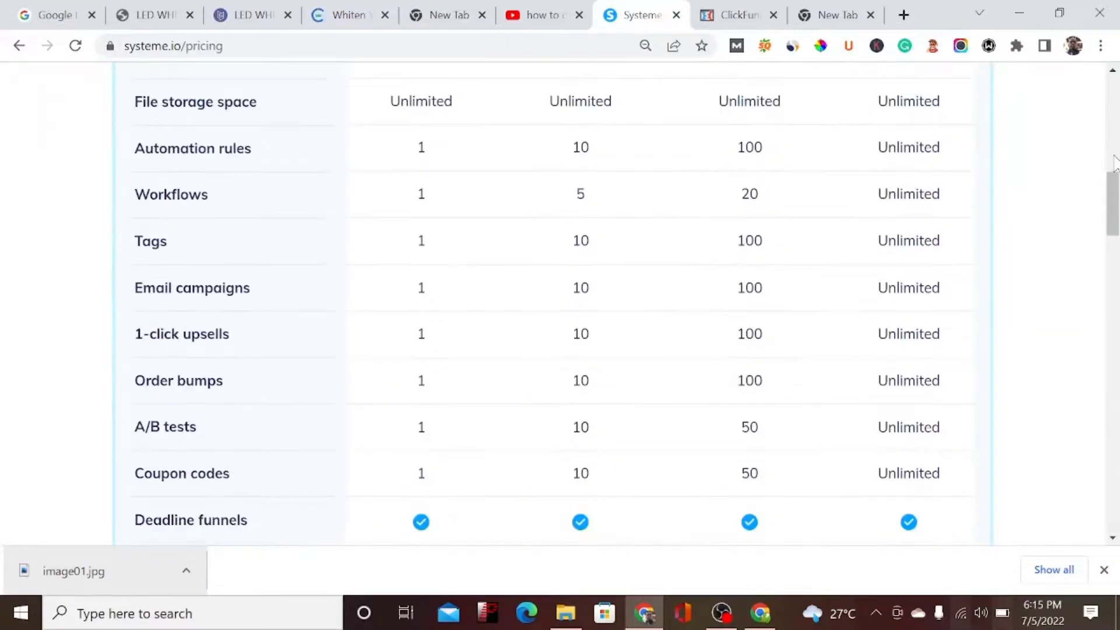
left_click_drag(1113, 205, 1118, 151)
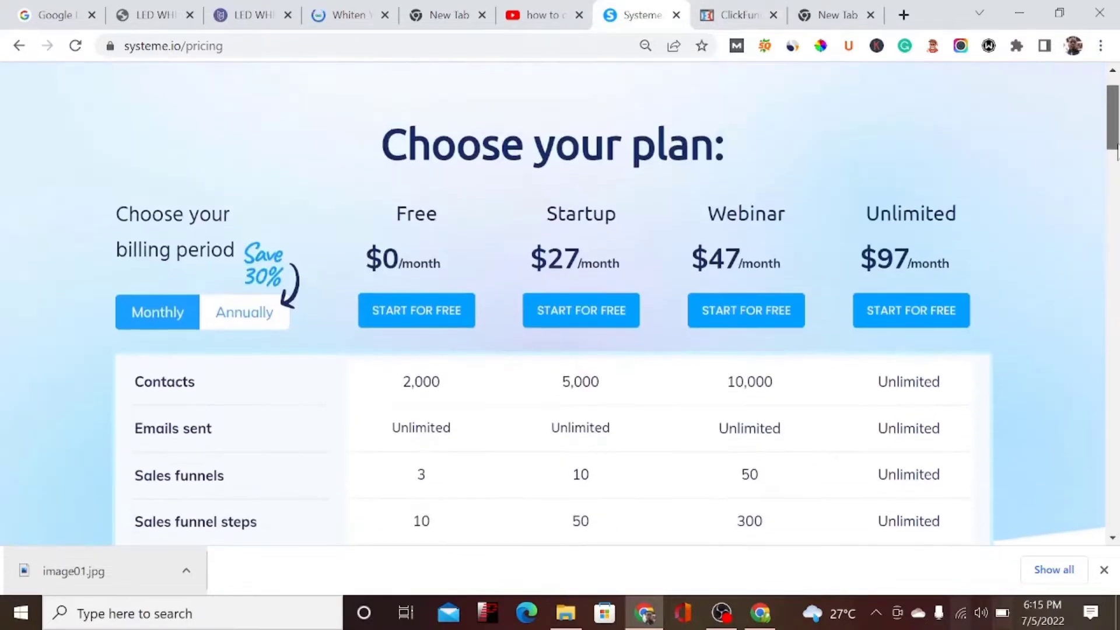
Dismiss the publish confirmation in the Carrd editor and go to the dashboard's list of sites
left_click(244, 18)
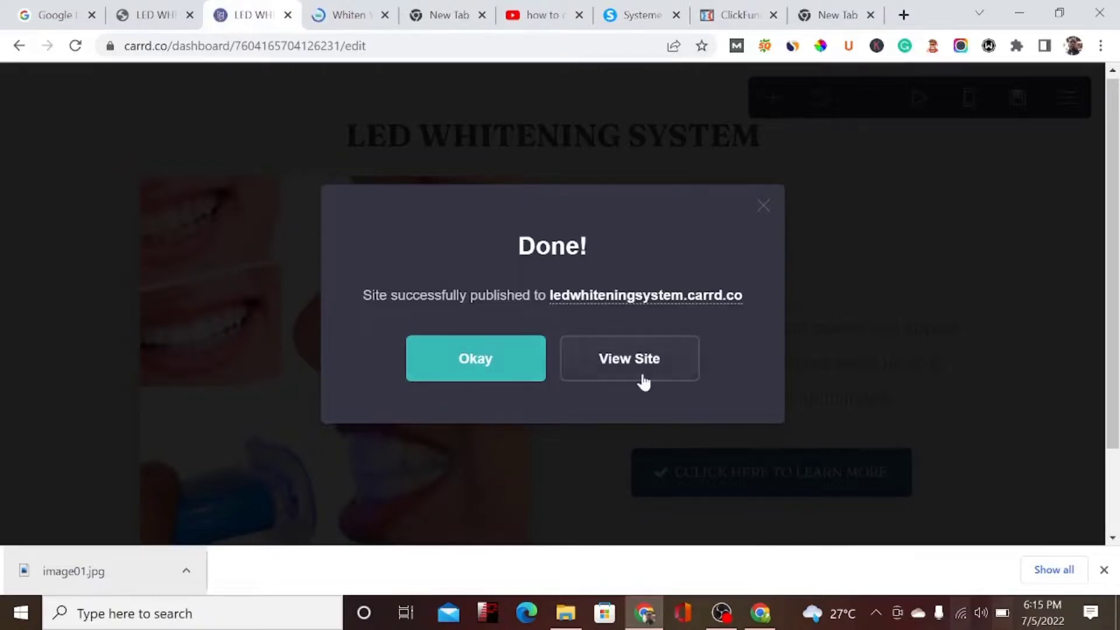
left_click(520, 363)
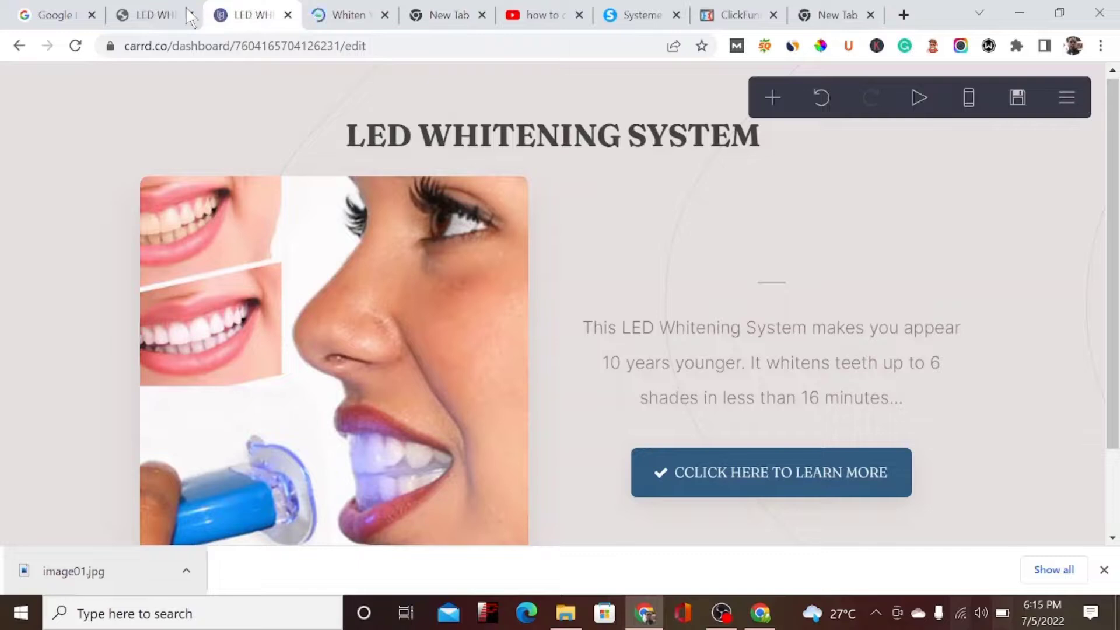
left_click(163, 13)
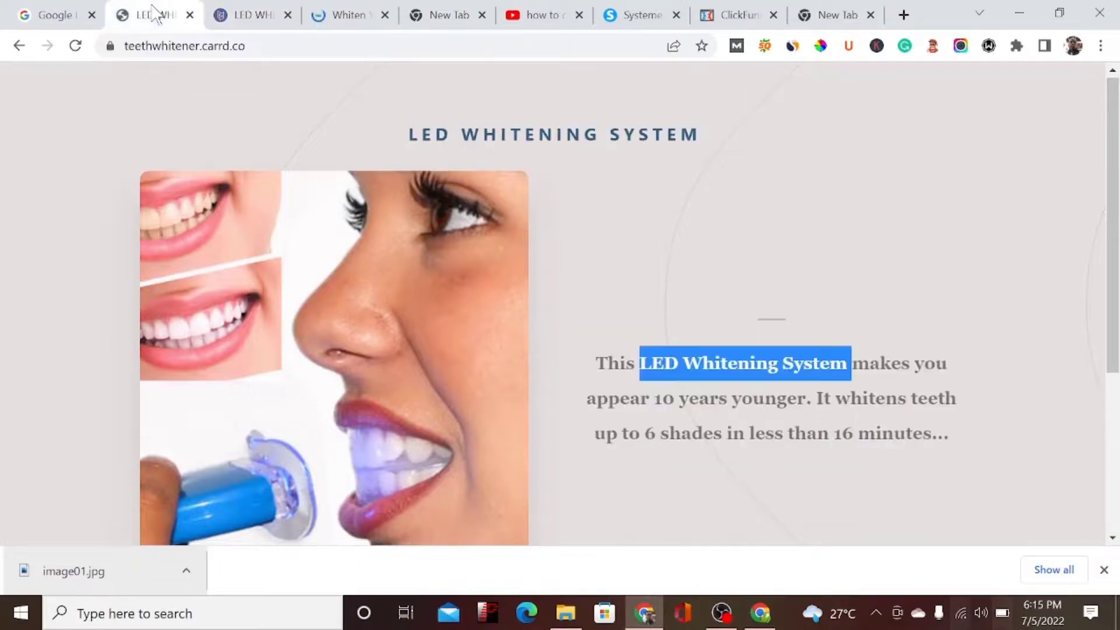
left_click(248, 15)
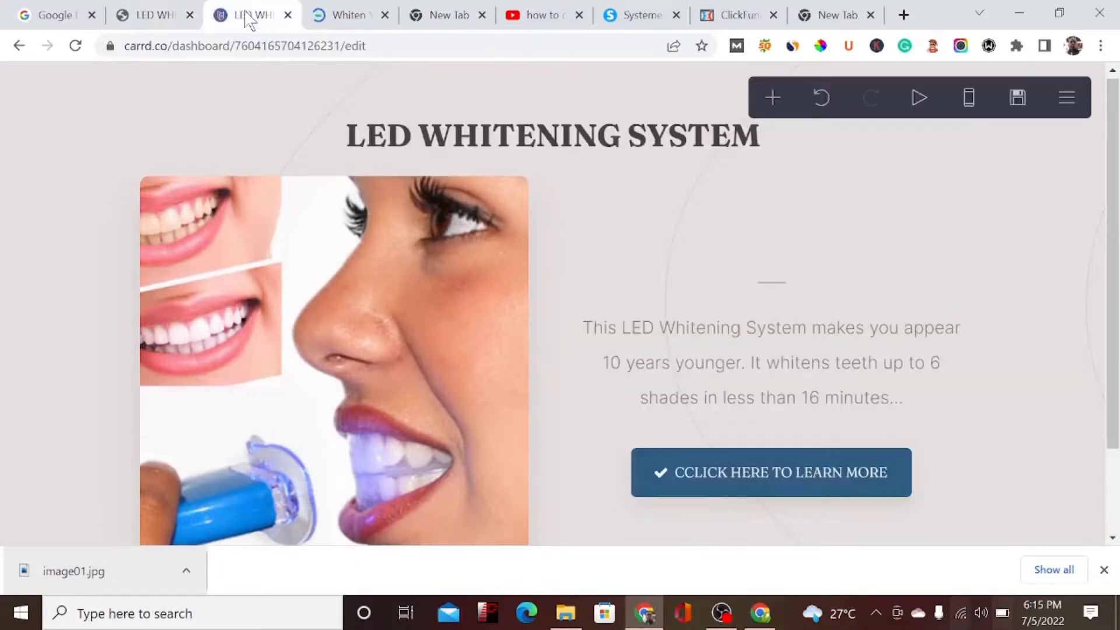
left_click(1064, 111)
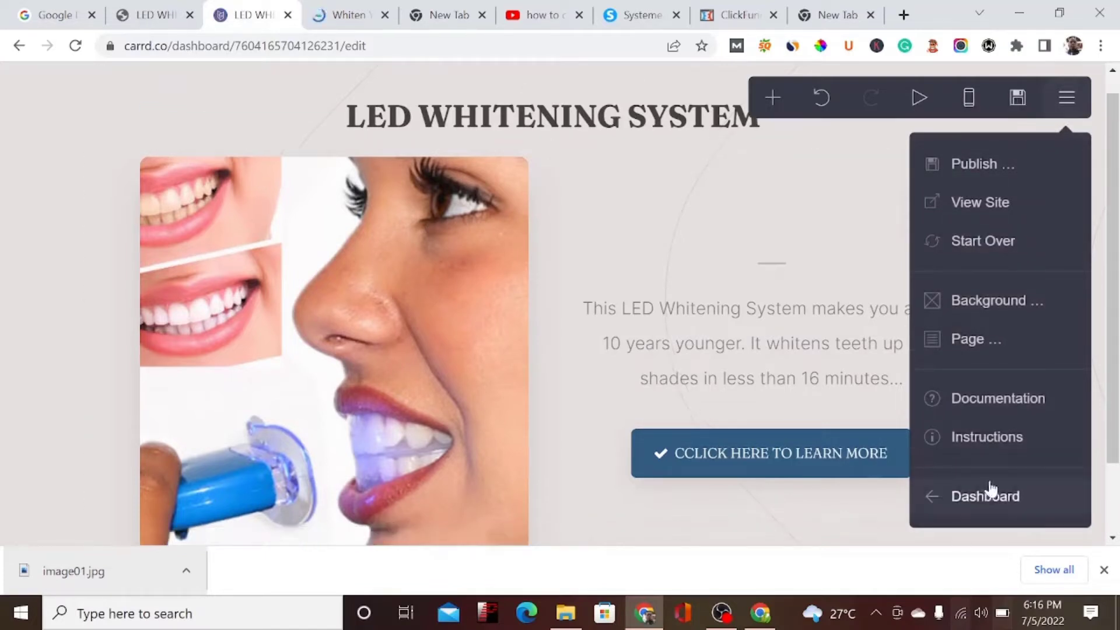
left_click(982, 497)
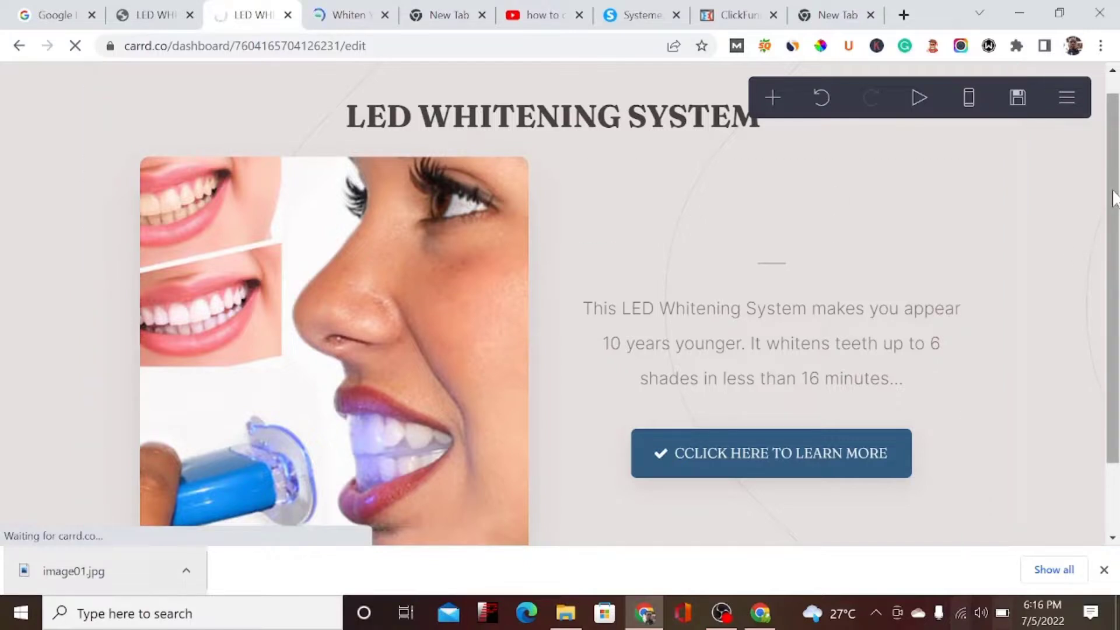
left_click_drag(1113, 199, 1108, 280)
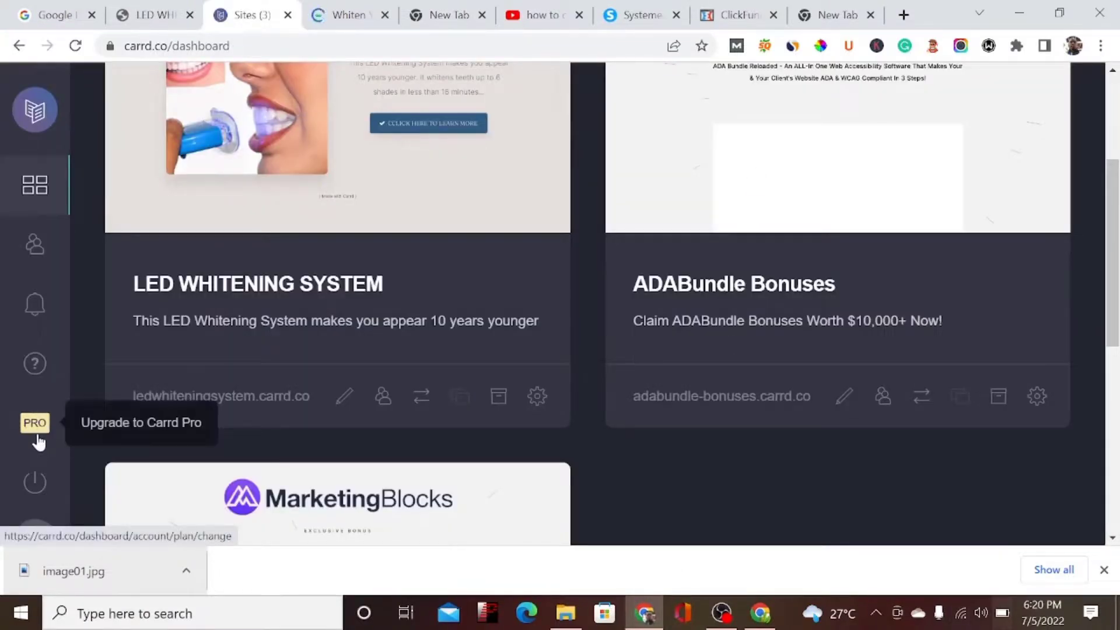
Open the Carrd Pro upgrade page and compare its plan prices with those on Systeme.io's pricing page
left_click(37, 437)
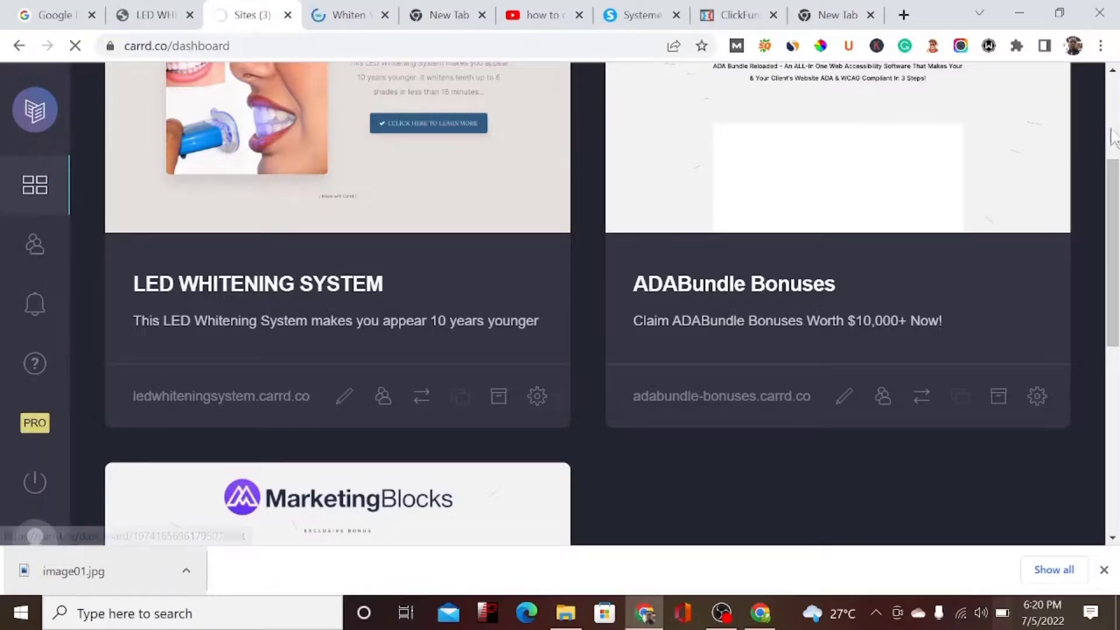
left_click_drag(1115, 150, 1115, 243)
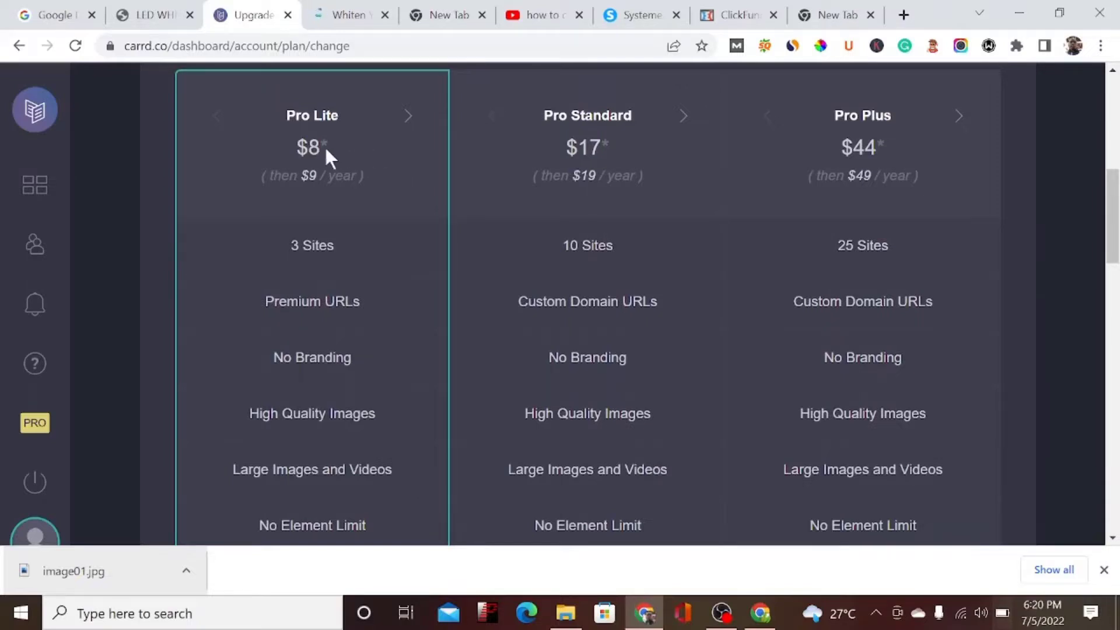
left_click(643, 15)
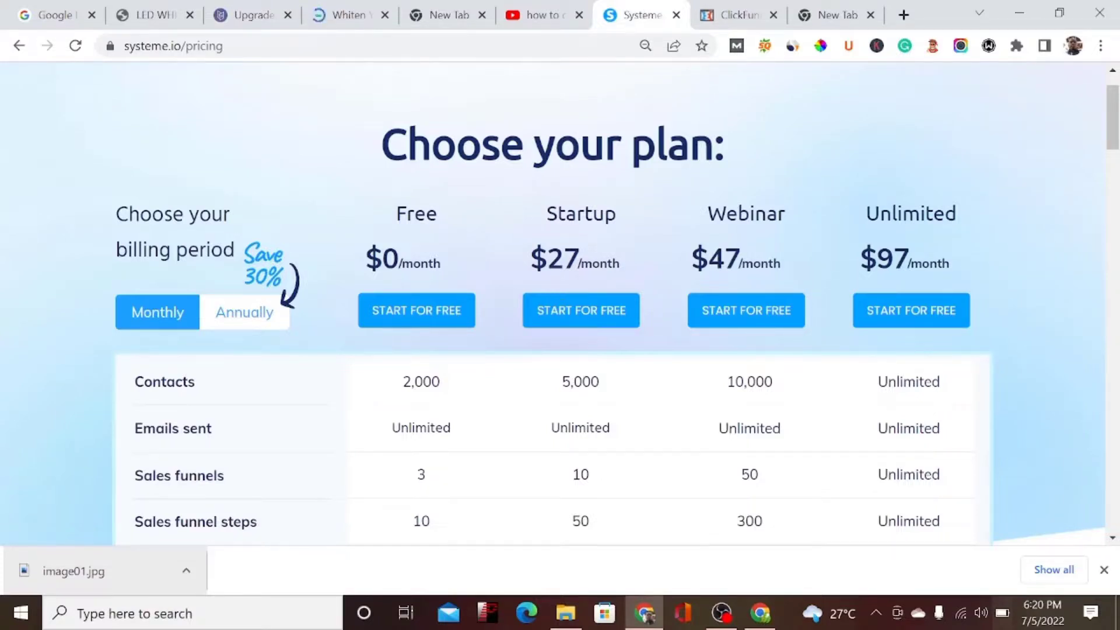
left_click(251, 16)
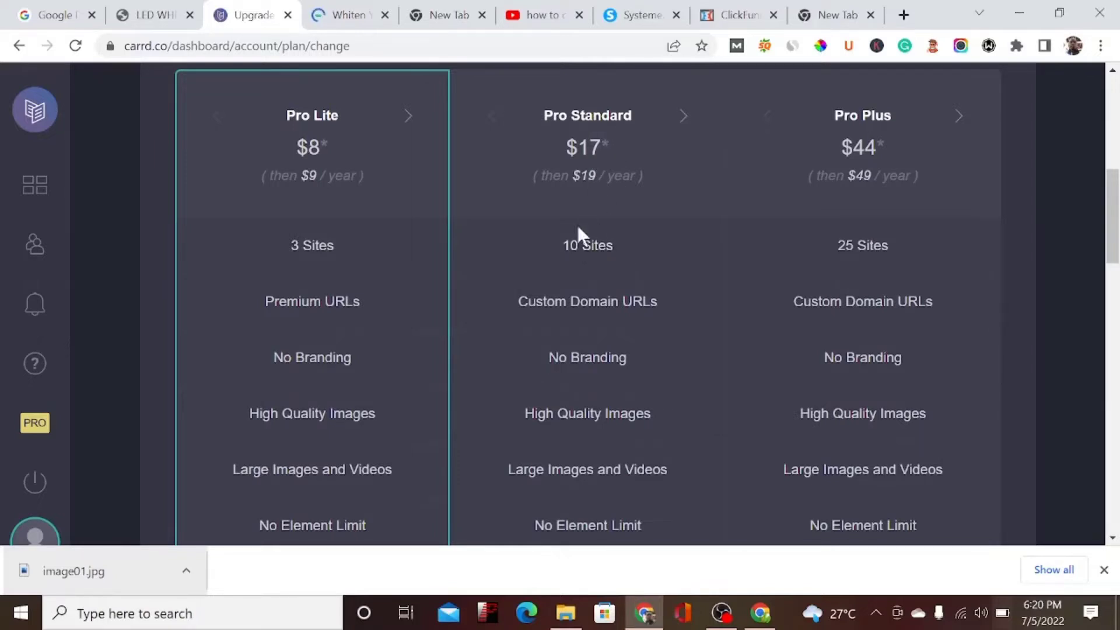
Examine the full feature lists of Carrd's Pro Lite, Pro Standard and Pro Plus plans, and return to Systeme.io's pricing page
mouse_move(572, 249)
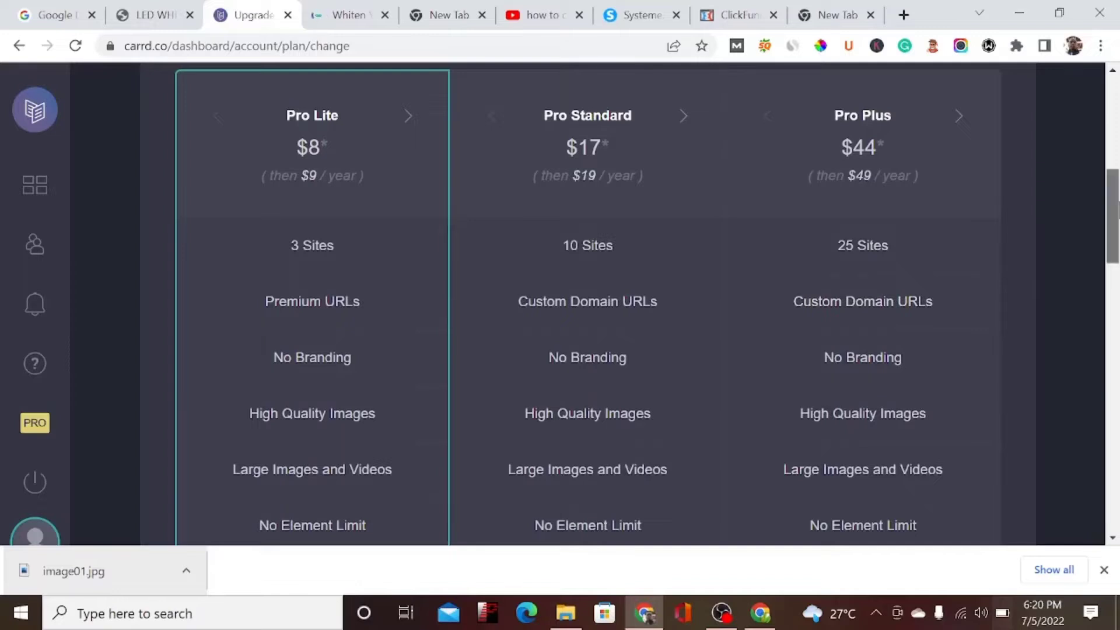
left_click_drag(1117, 211, 1118, 365)
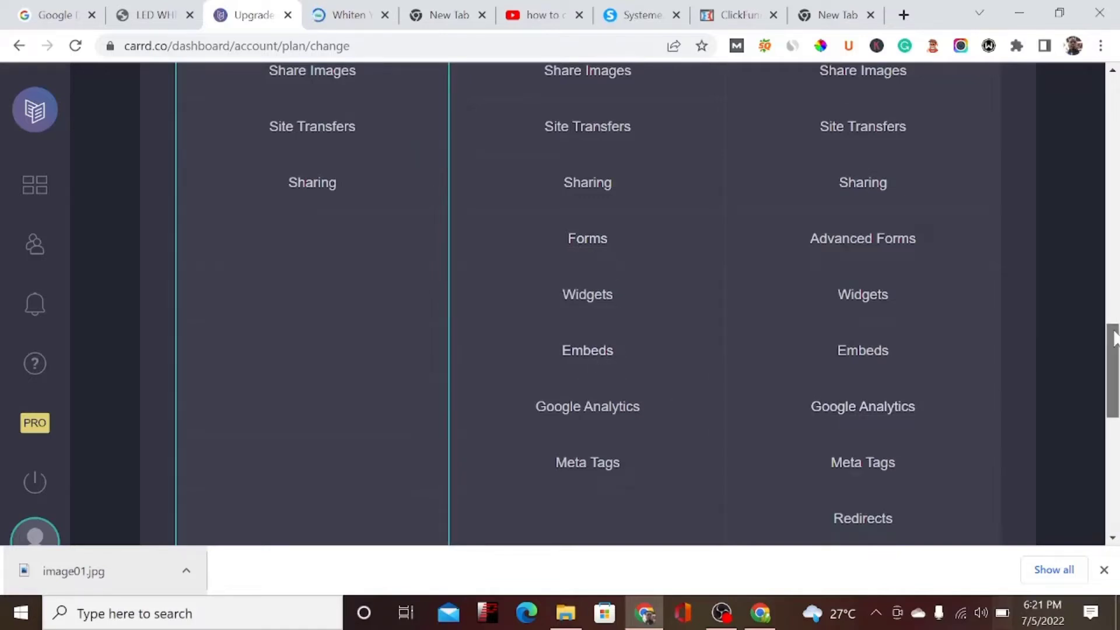
left_click_drag(1114, 338, 1097, 455)
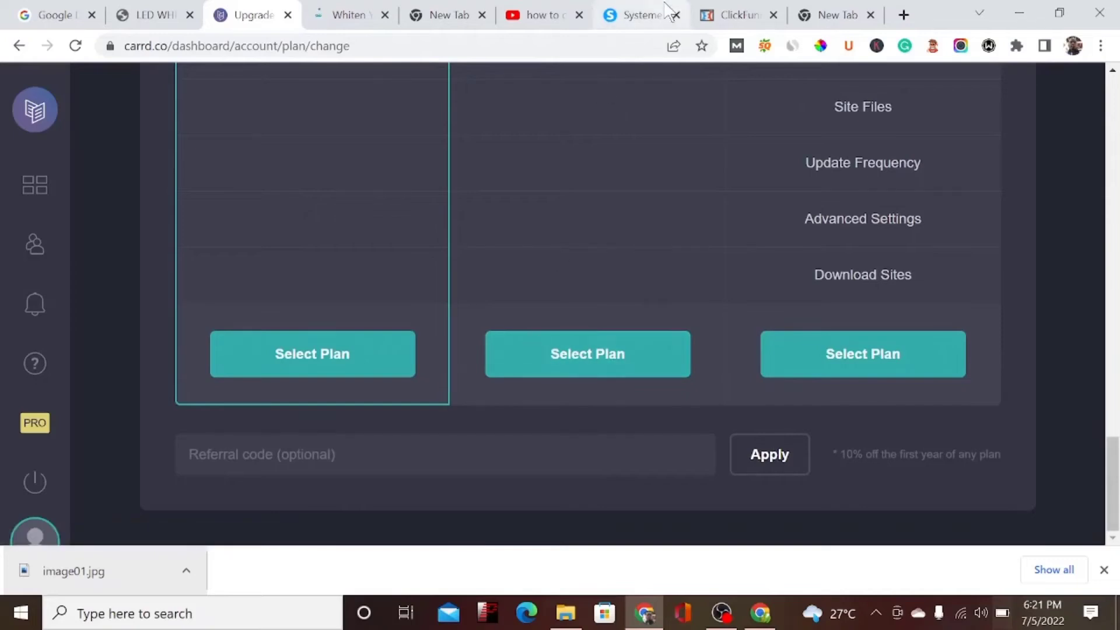
left_click(642, 15)
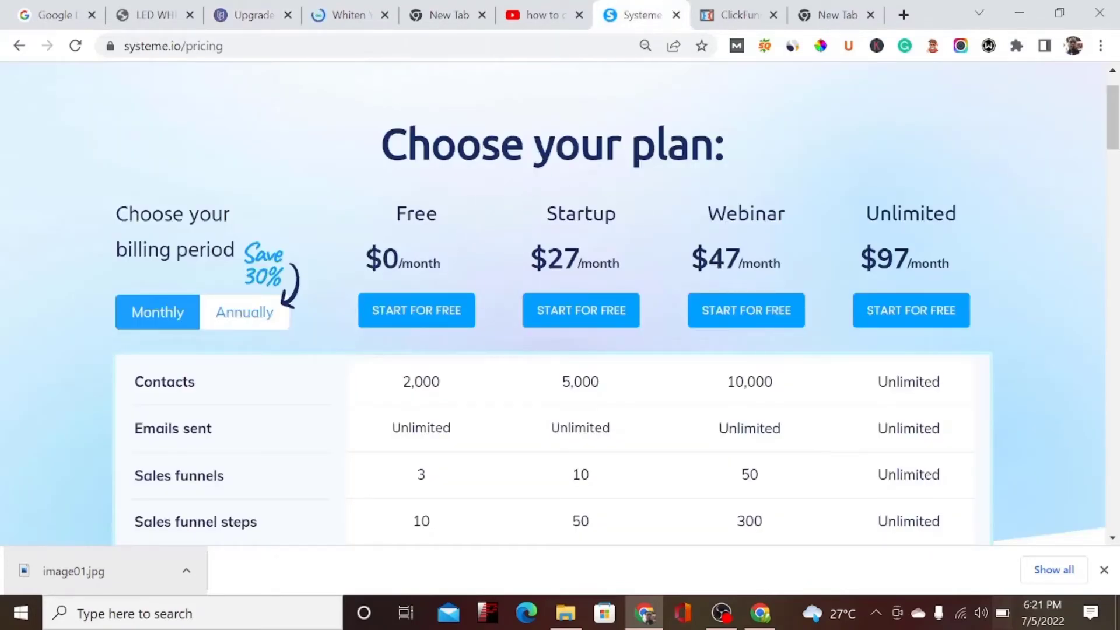